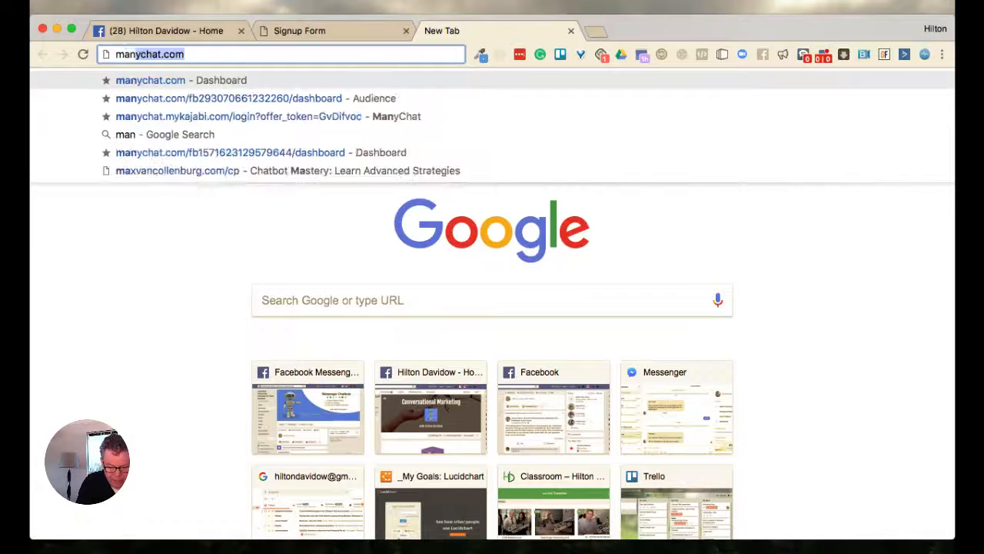
Go to manychat.com to open the account's ManyChat dashboard
{"action": "key", "text": "BackSpace"}
{"action": "type", "text": "ychat"}
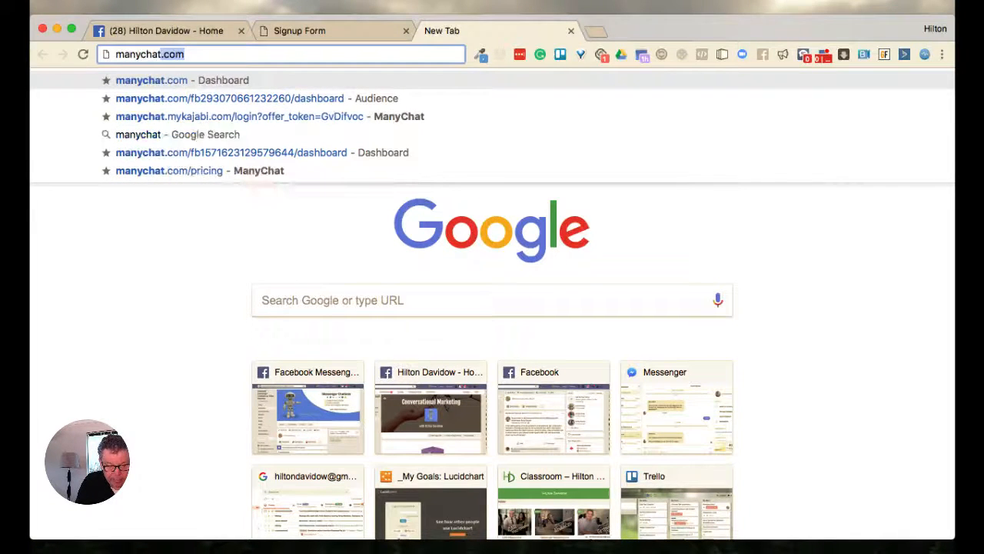
{"action": "key", "text": "Return"}
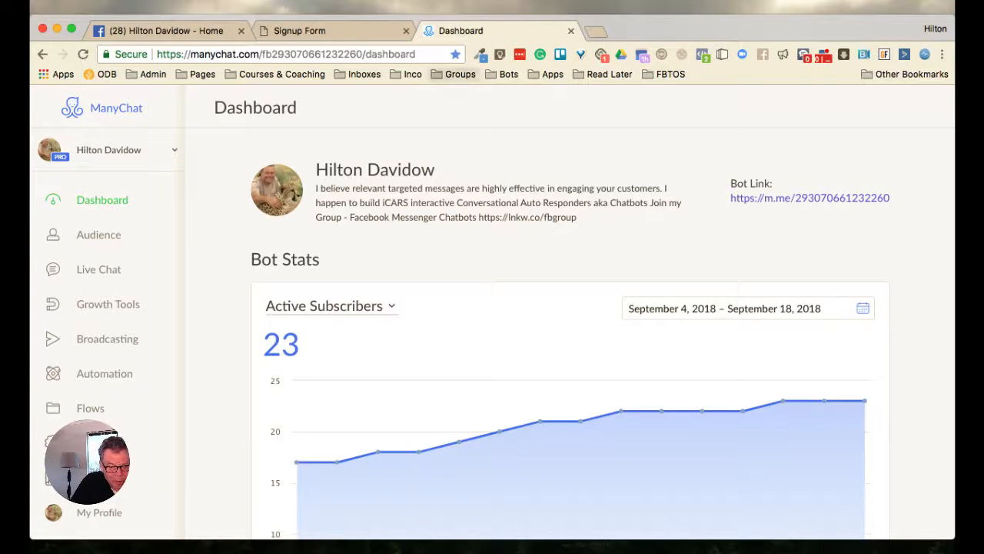
Open the bookmarked ManyChat Community Facebook group and search its posts for "ref url"
{"action": "left_click", "coordinate": [453, 75]}
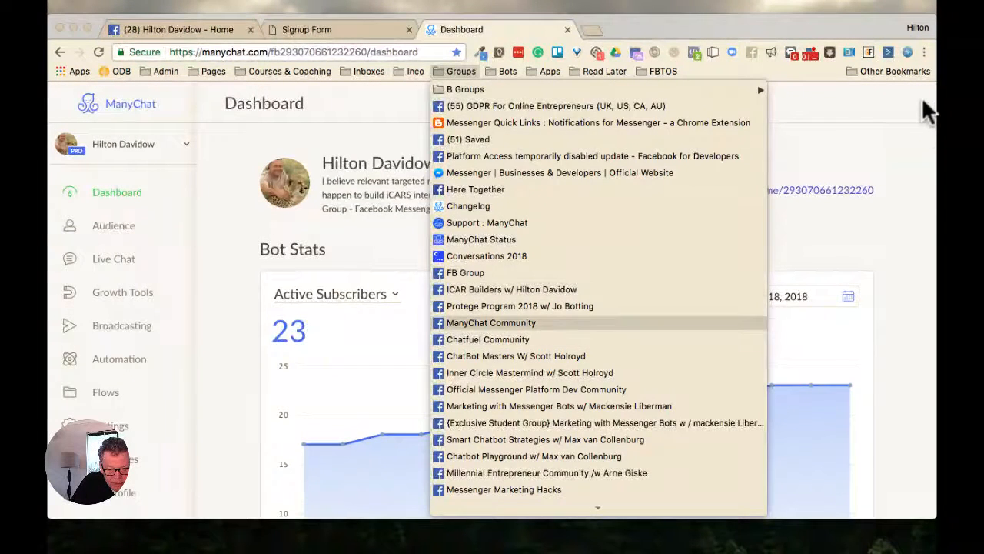
{"action": "key", "text": "Return"}
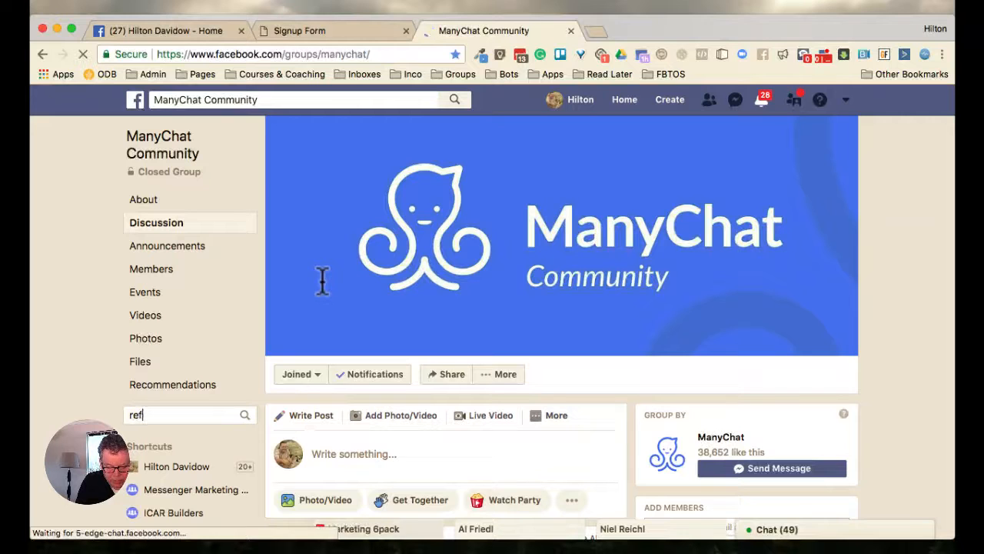
{"action": "type", "text": "ur"}
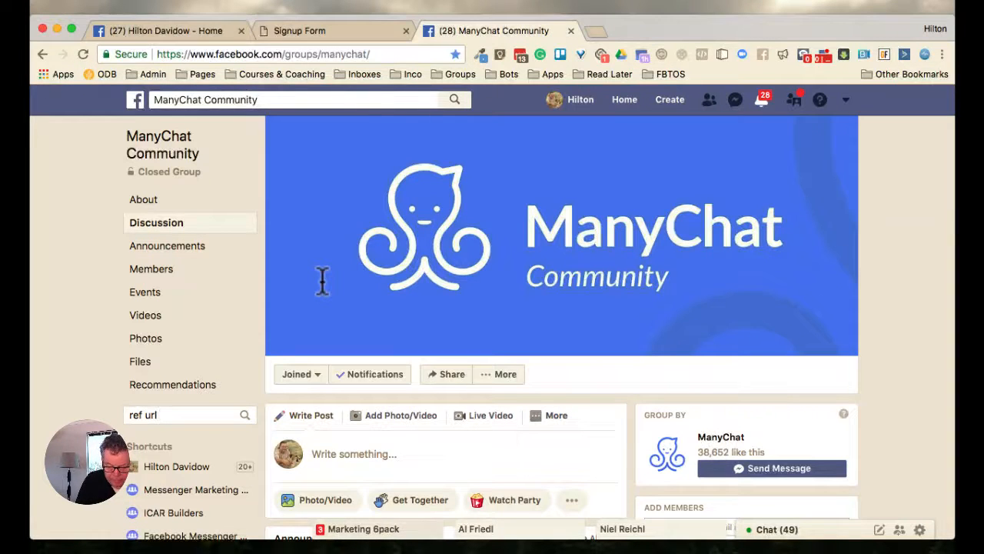
{"action": "type", "text": "l"}
{"action": "scroll", "coordinate": [362, 269], "scroll_direction": "down", "scroll_amount": 3}
{"action": "key", "text": "Return"}
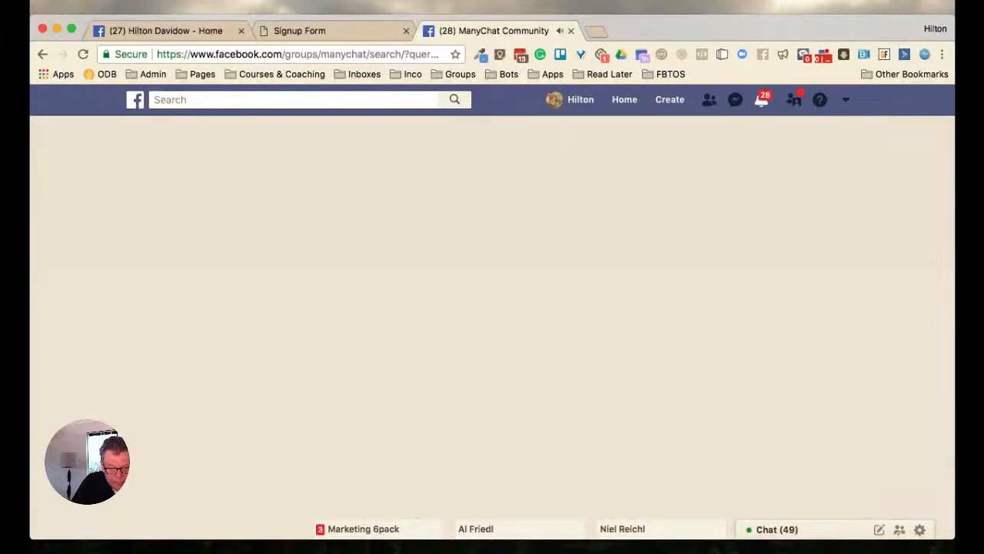
Look through the group's "ref url" search results for member posts about the Ref URL growth tool
{"action": "scroll", "coordinate": [753, 219], "scroll_direction": "down", "scroll_amount": 5}
{"action": "scroll", "coordinate": [757, 227], "scroll_direction": "down", "scroll_amount": 10}
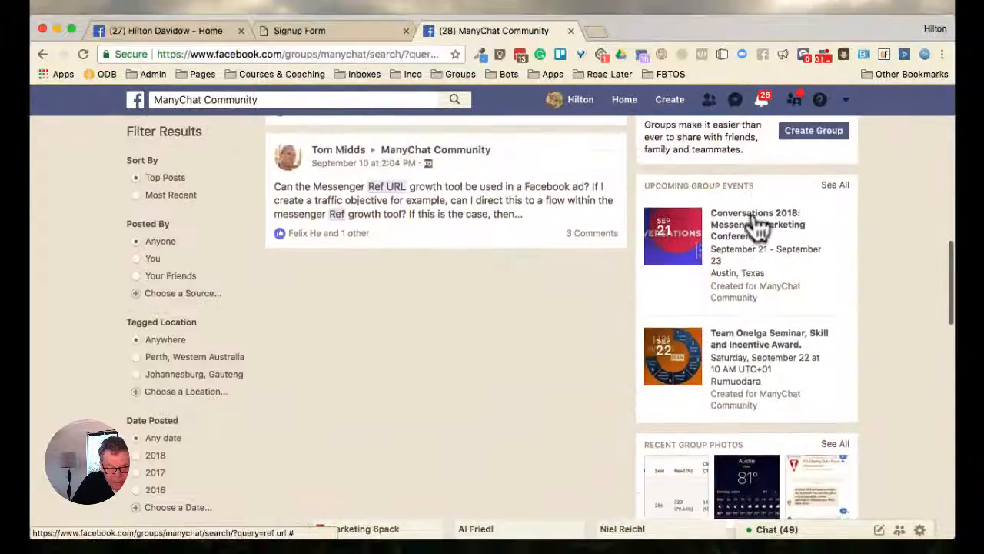
{"action": "scroll", "coordinate": [751, 211], "scroll_direction": "up", "scroll_amount": 10}
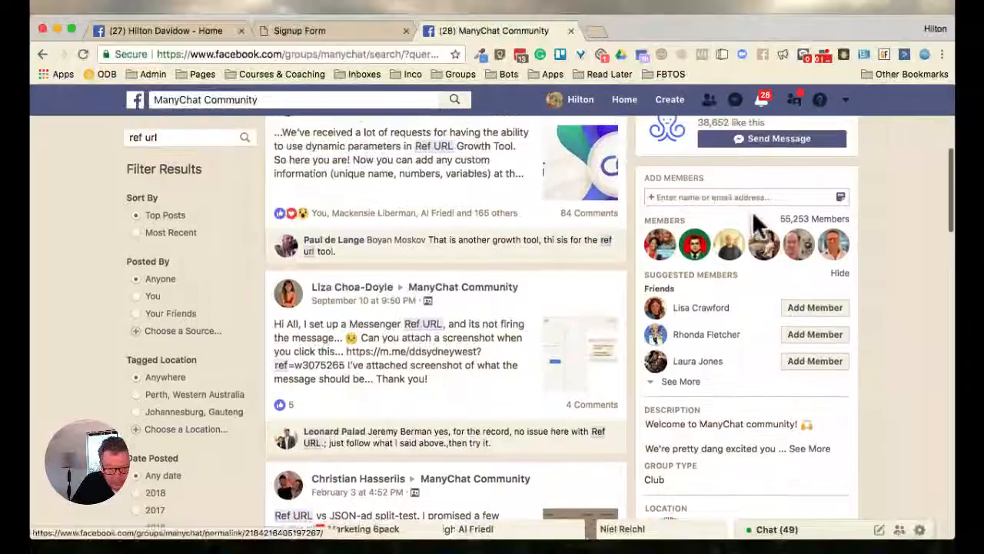
{"action": "scroll", "coordinate": [757, 227], "scroll_direction": "down", "scroll_amount": 4}
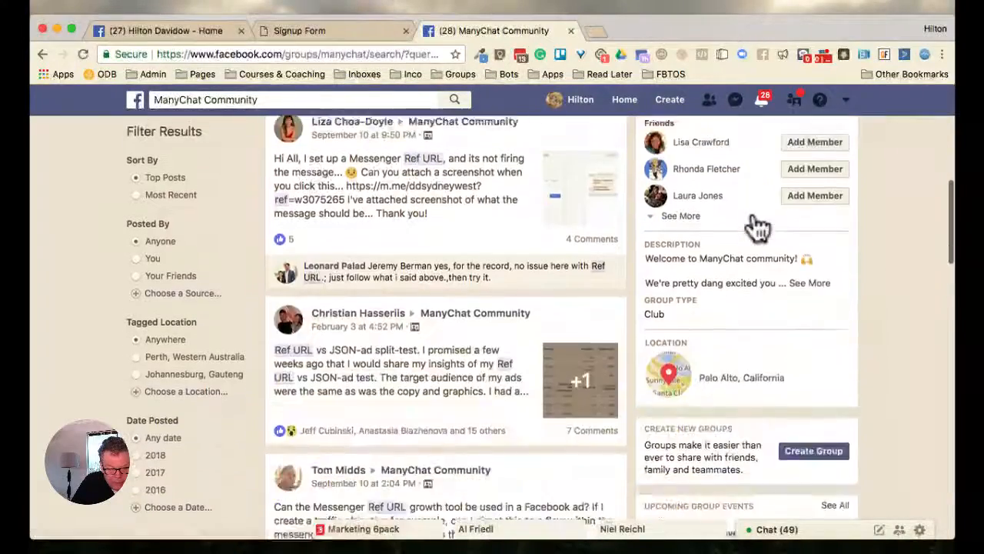
{"action": "scroll", "coordinate": [757, 226], "scroll_direction": "down", "scroll_amount": 6}
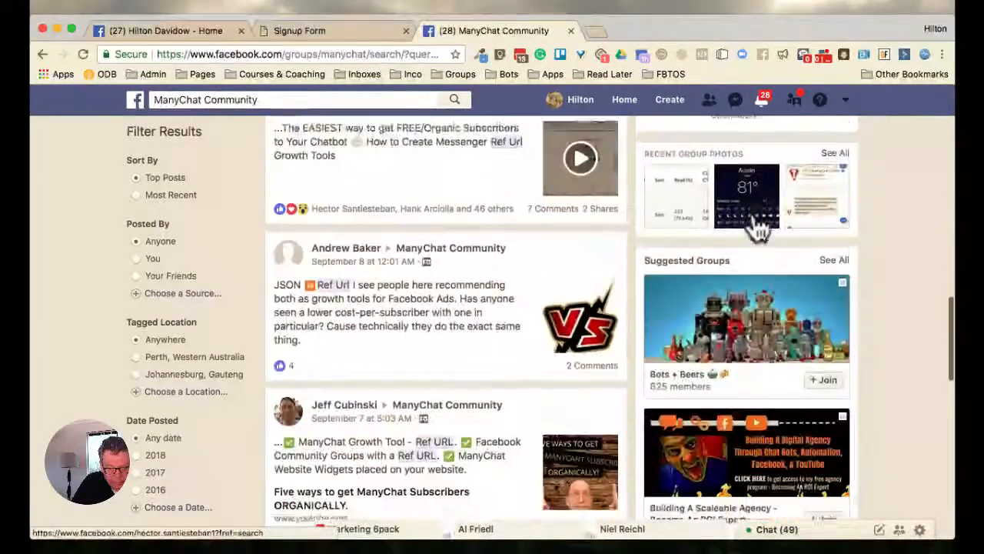
{"action": "scroll", "coordinate": [757, 225], "scroll_direction": "down", "scroll_amount": 5}
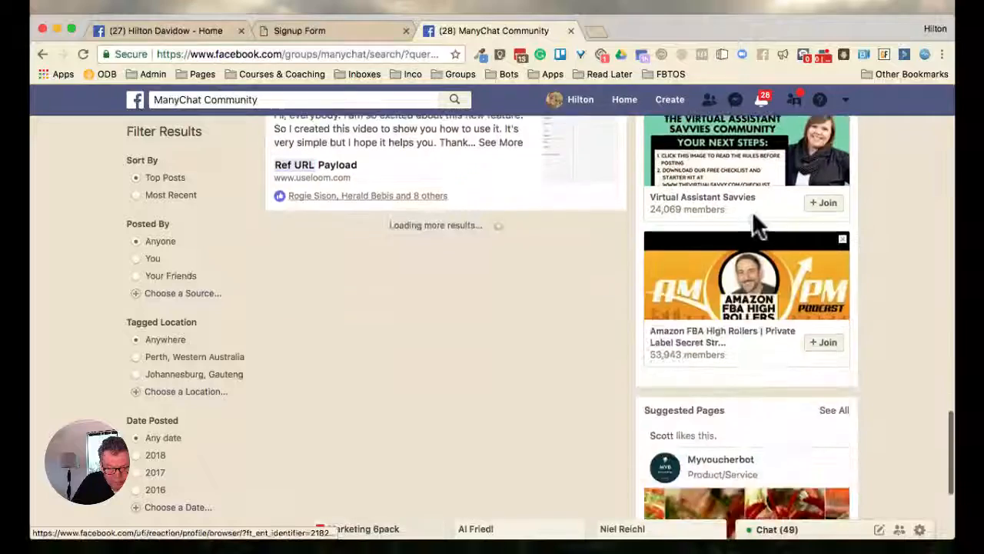
{"action": "scroll", "coordinate": [754, 216], "scroll_direction": "down", "scroll_amount": 3}
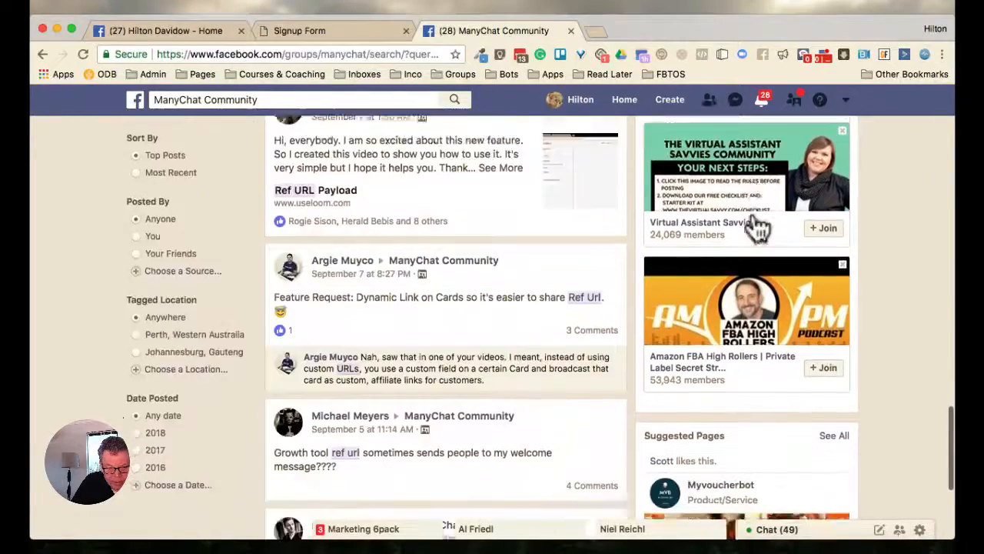
{"action": "scroll", "coordinate": [757, 224], "scroll_direction": "down", "scroll_amount": 6}
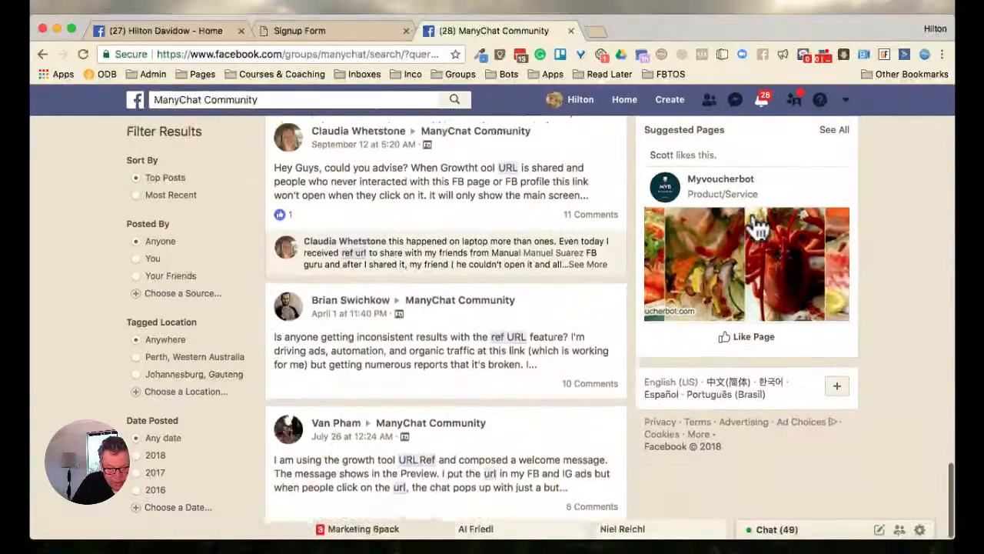
{"action": "scroll", "coordinate": [757, 224], "scroll_direction": "down", "scroll_amount": 10}
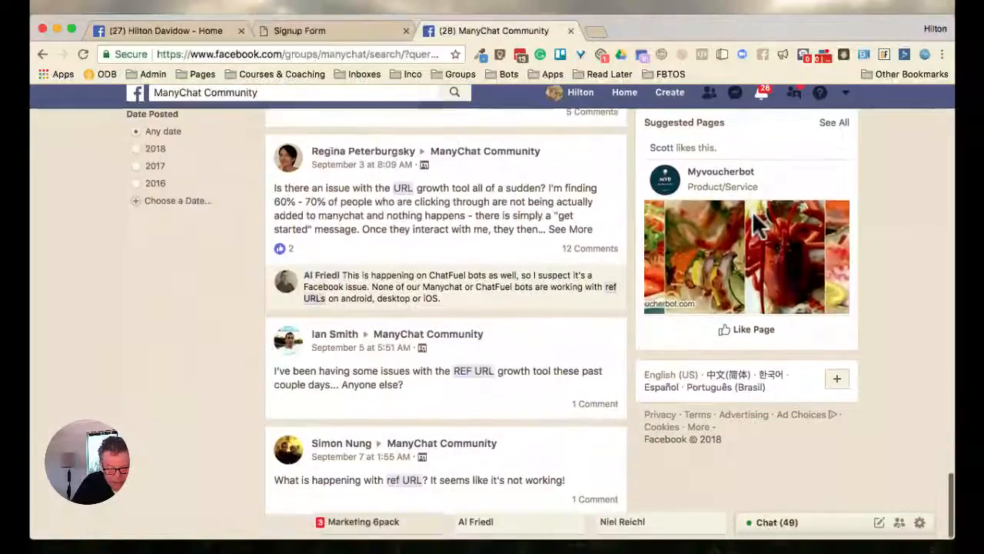
{"action": "scroll", "coordinate": [753, 221], "scroll_direction": "up", "scroll_amount": 5}
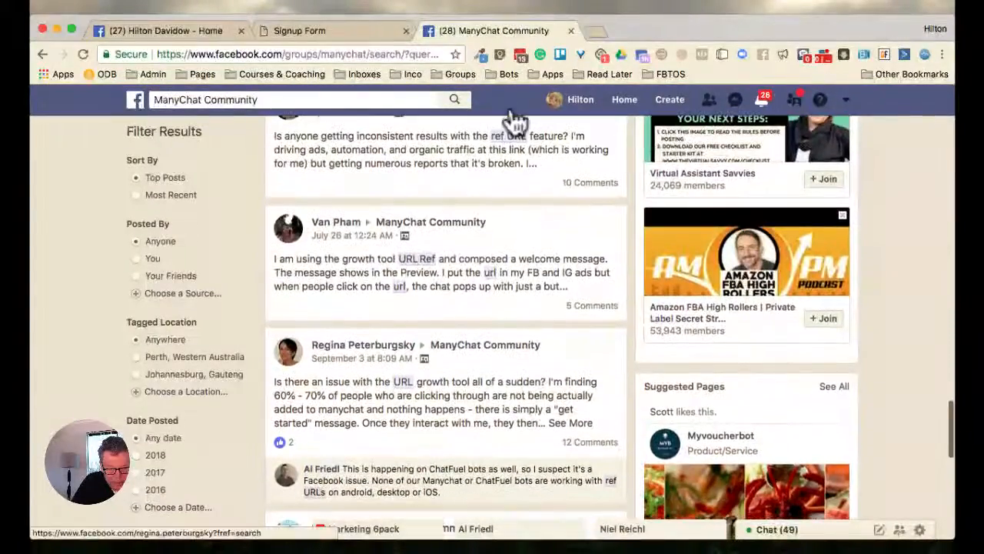
{"action": "scroll", "coordinate": [644, 323], "scroll_direction": "down", "scroll_amount": 2}
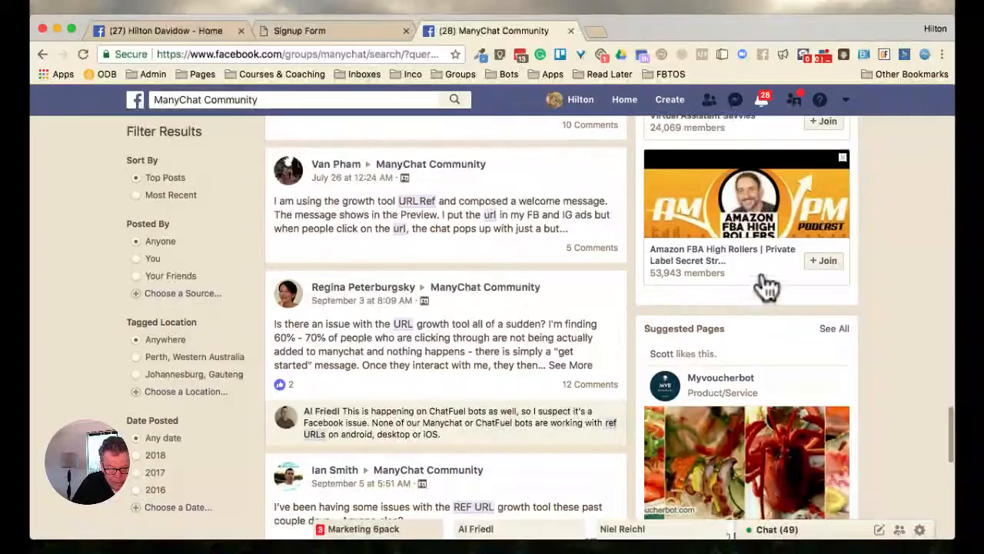
{"action": "scroll", "coordinate": [712, 309], "scroll_direction": "down", "scroll_amount": 6}
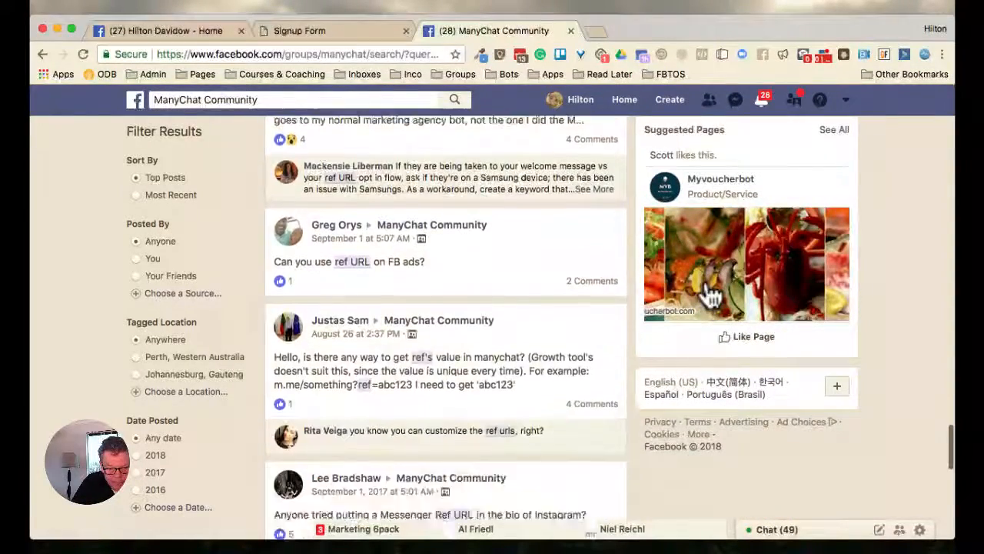
{"action": "scroll", "coordinate": [711, 296], "scroll_direction": "down", "scroll_amount": 3}
{"action": "scroll", "coordinate": [712, 296], "scroll_direction": "down", "scroll_amount": 10}
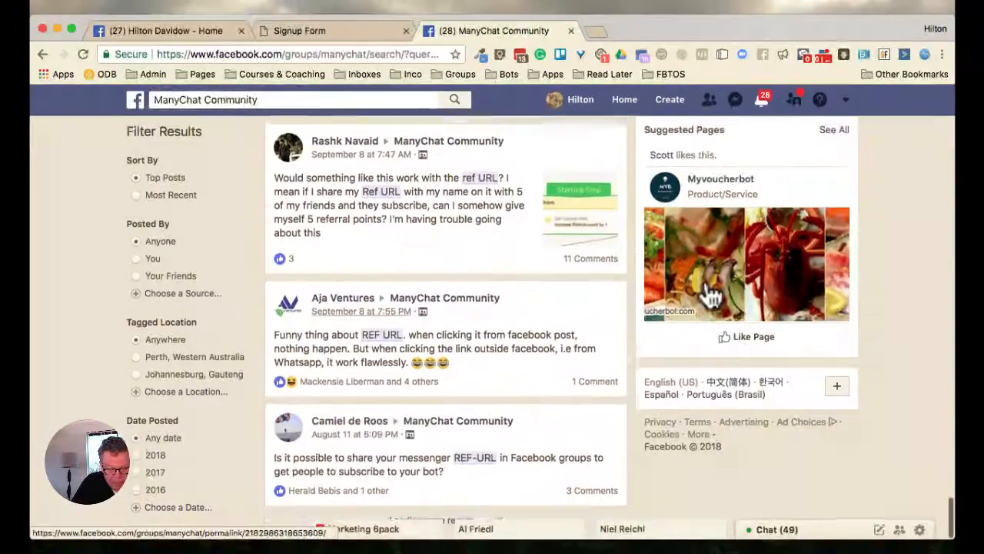
Return to the September 3 post asking about an issue with the URL growth tool and expand its full text
{"action": "scroll", "coordinate": [712, 296], "scroll_direction": "up", "scroll_amount": 10}
{"action": "scroll", "coordinate": [709, 292], "scroll_direction": "up", "scroll_amount": 11}
{"action": "scroll", "coordinate": [711, 296], "scroll_direction": "up", "scroll_amount": 7}
{"action": "scroll", "coordinate": [711, 296], "scroll_direction": "up", "scroll_amount": 6}
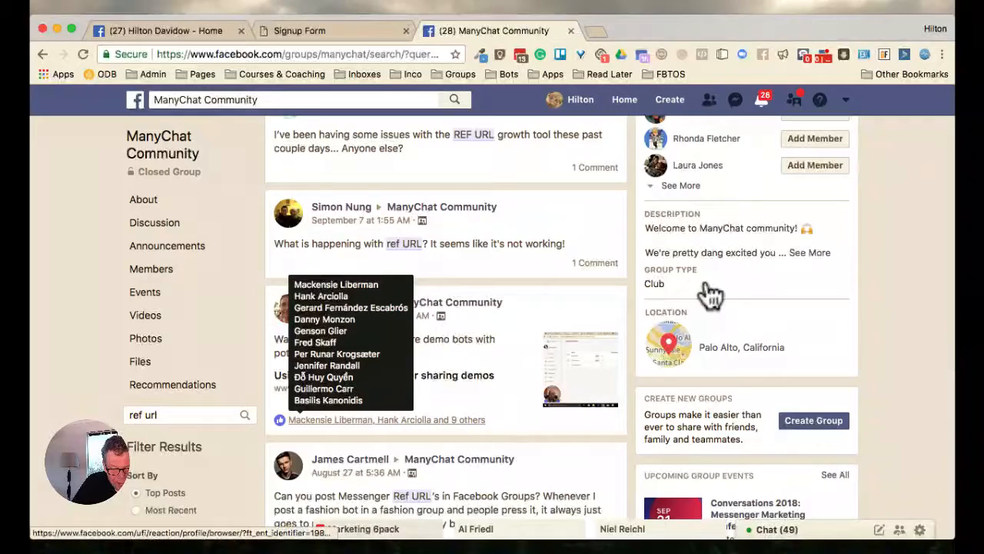
{"action": "scroll", "coordinate": [709, 292], "scroll_direction": "up", "scroll_amount": 5}
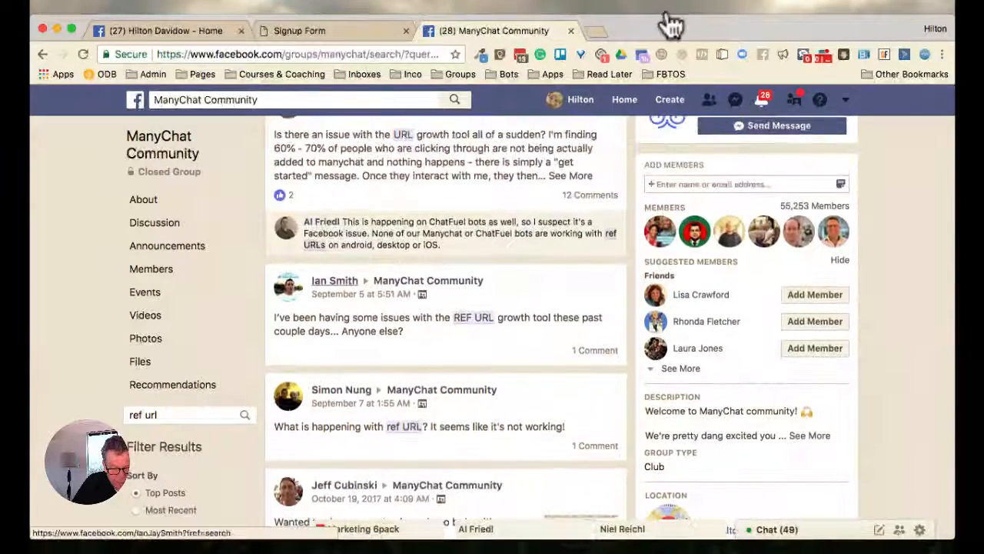
{"action": "mouse_move", "coordinate": [321, 222]}
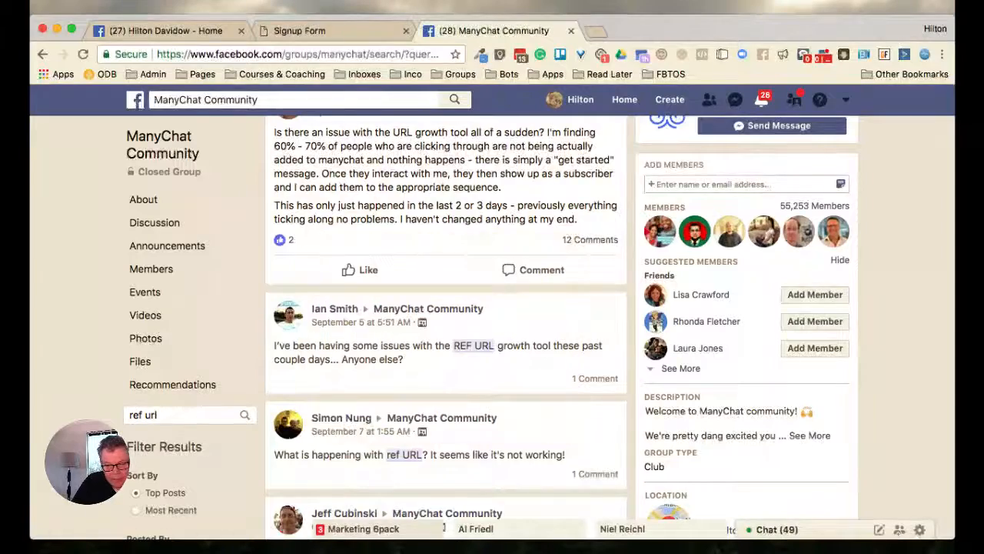
Examine the posts around the expanded one and review the earlier "ref url" results back towards the start of the list
{"action": "scroll", "coordinate": [446, 308], "scroll_direction": "up", "scroll_amount": 1}
{"action": "scroll", "coordinate": [445, 307], "scroll_direction": "down", "scroll_amount": 4}
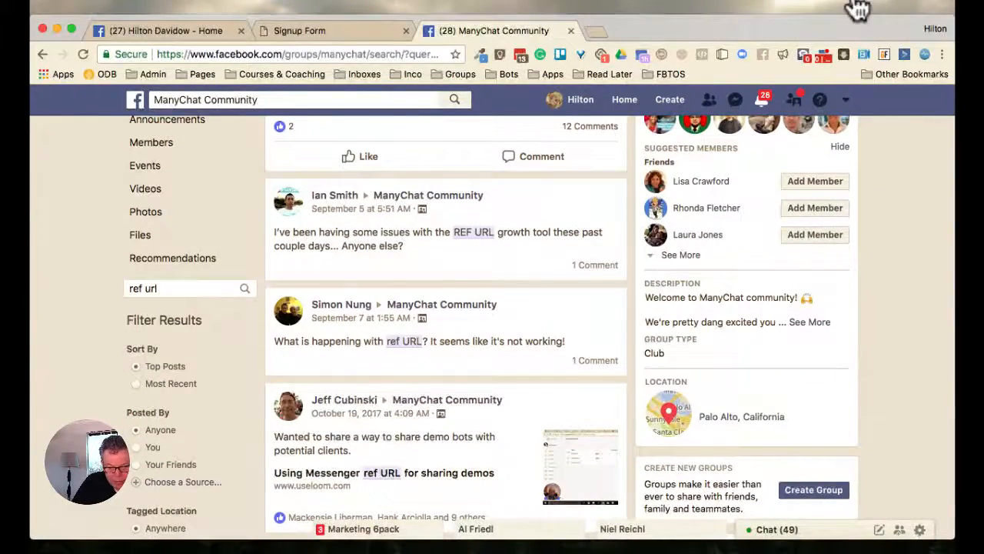
{"action": "scroll", "coordinate": [446, 308], "scroll_direction": "down", "scroll_amount": 5}
{"action": "scroll", "coordinate": [446, 307], "scroll_direction": "up", "scroll_amount": 1}
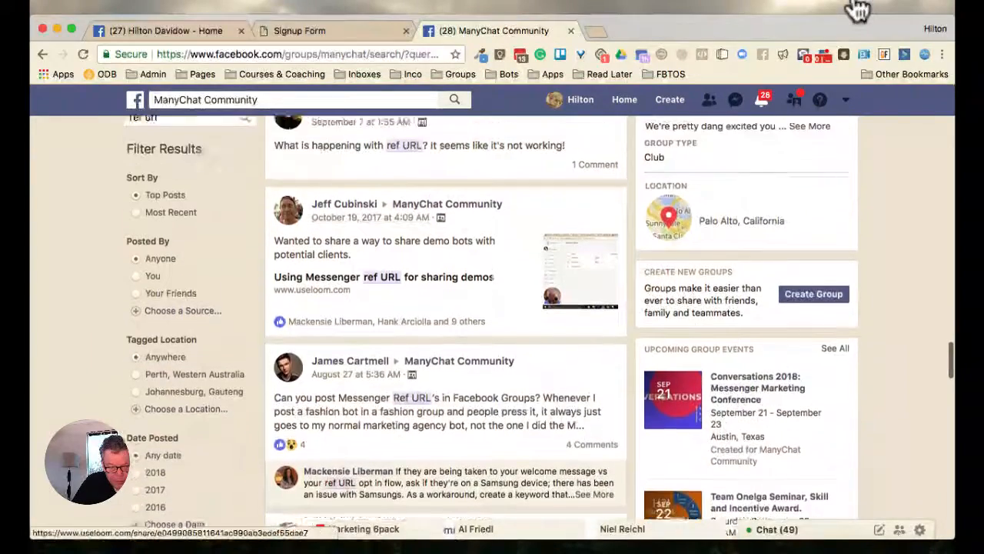
{"action": "scroll", "coordinate": [386, 206], "scroll_direction": "down", "scroll_amount": 4}
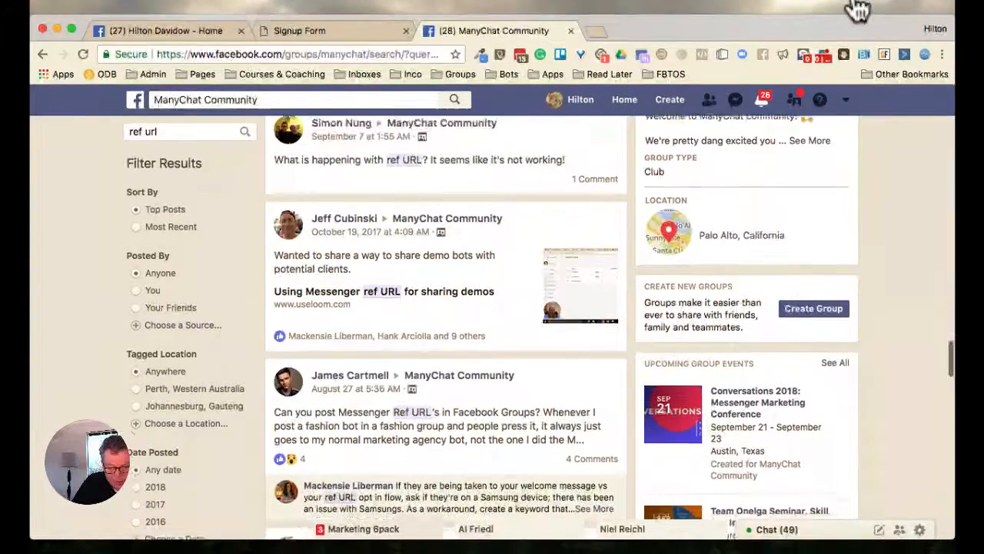
{"action": "scroll", "coordinate": [446, 307], "scroll_direction": "down", "scroll_amount": 4}
{"action": "scroll", "coordinate": [446, 308], "scroll_direction": "up", "scroll_amount": 11}
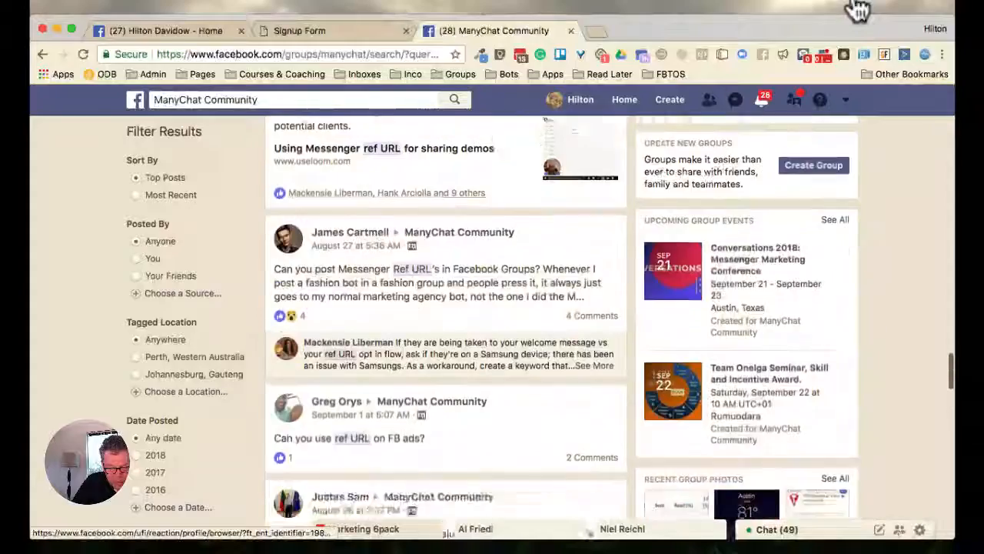
{"action": "scroll", "coordinate": [446, 307], "scroll_direction": "down", "scroll_amount": 1}
{"action": "scroll", "coordinate": [446, 307], "scroll_direction": "up", "scroll_amount": 4}
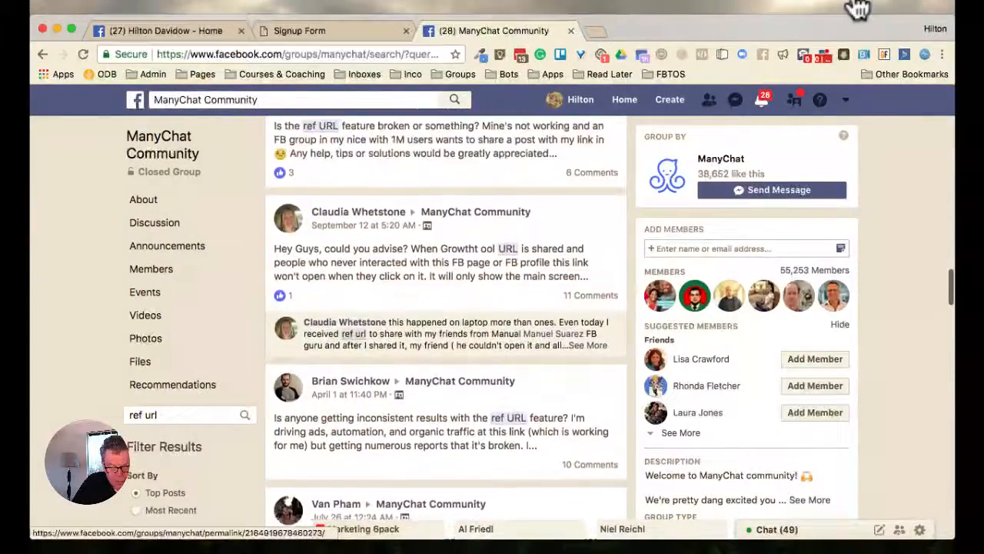
{"action": "scroll", "coordinate": [446, 307], "scroll_direction": "up", "scroll_amount": 10}
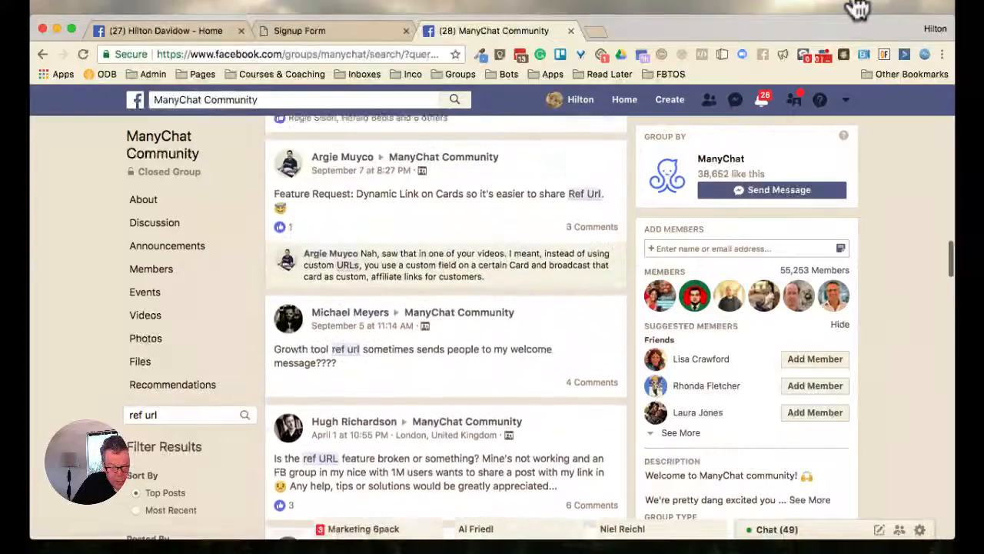
{"action": "scroll", "coordinate": [446, 307], "scroll_direction": "down", "scroll_amount": 8}
{"action": "scroll", "coordinate": [446, 307], "scroll_direction": "up", "scroll_amount": 11}
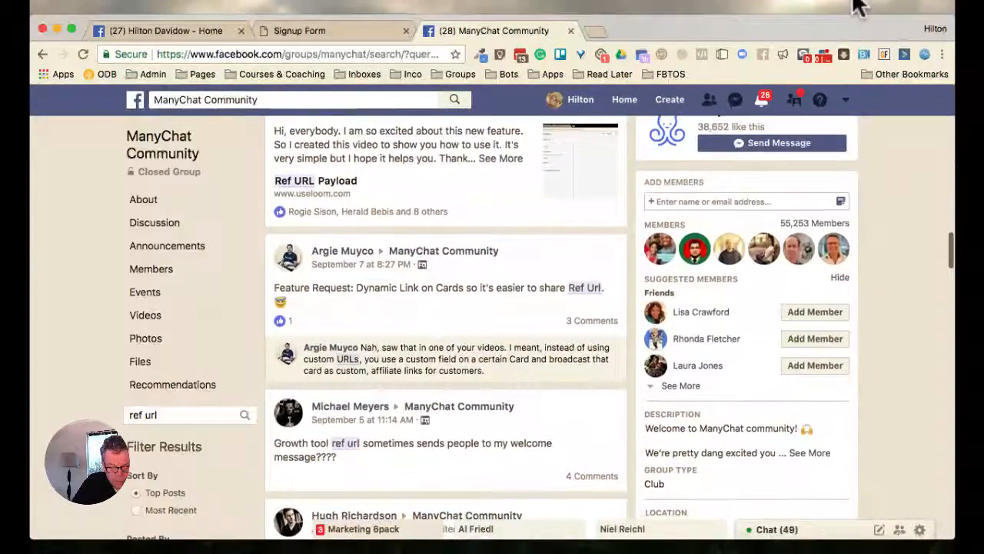
{"action": "scroll", "coordinate": [446, 308], "scroll_direction": "up", "scroll_amount": 3}
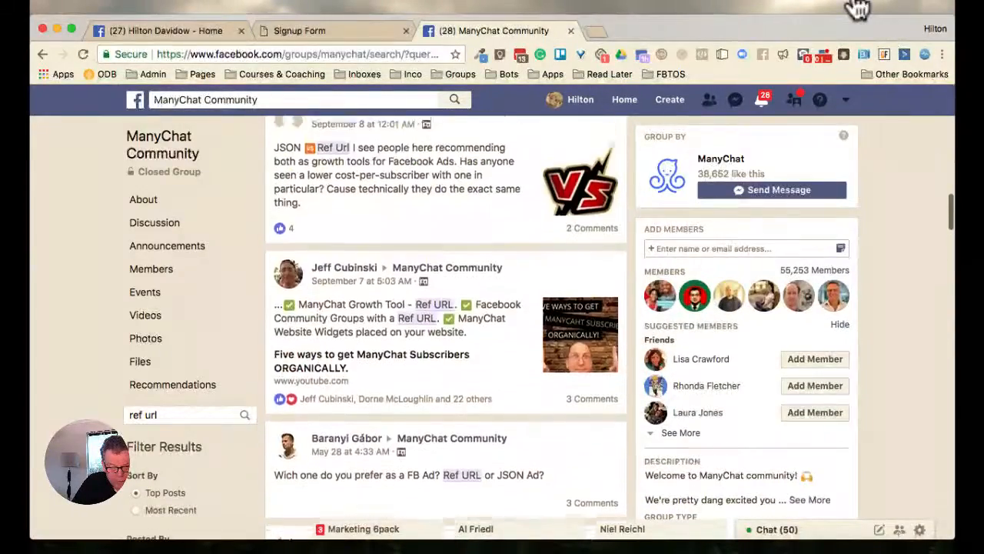
{"action": "scroll", "coordinate": [446, 308], "scroll_direction": "up", "scroll_amount": 4}
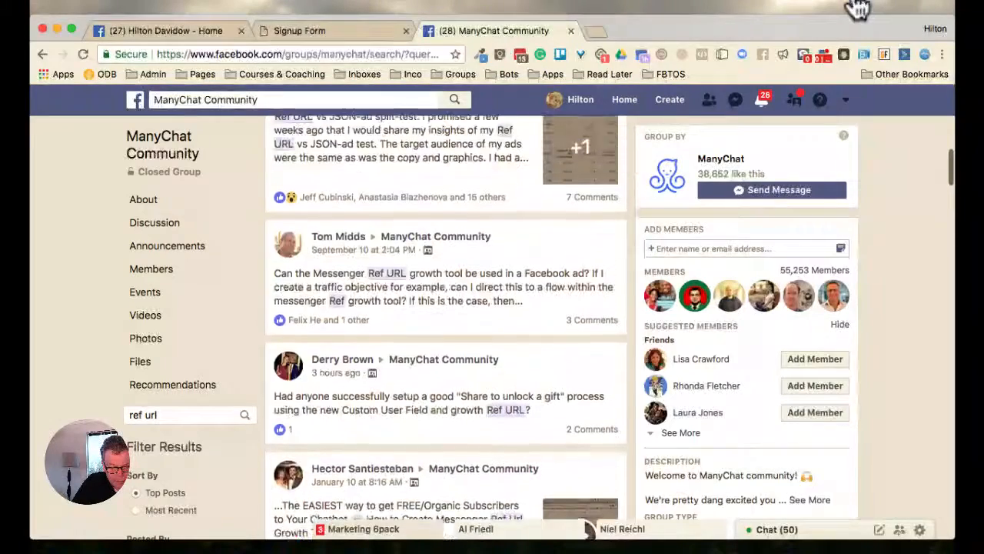
{"action": "scroll", "coordinate": [446, 307], "scroll_direction": "up", "scroll_amount": 1}
{"action": "scroll", "coordinate": [445, 308], "scroll_direction": "up", "scroll_amount": 5}
Look through the full list of "ref url" results for member posts reporting Ref URL growth tool problems
{"action": "scroll", "coordinate": [446, 308], "scroll_direction": "down", "scroll_amount": 15}
{"action": "scroll", "coordinate": [446, 308], "scroll_direction": "down", "scroll_amount": 15}
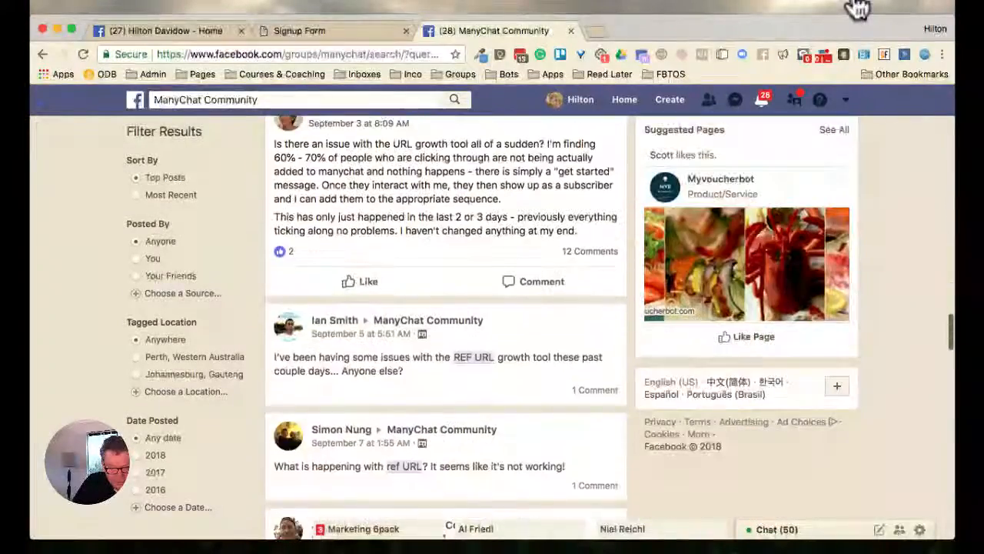
{"action": "scroll", "coordinate": [446, 308], "scroll_direction": "down", "scroll_amount": 1}
{"action": "scroll", "coordinate": [446, 307], "scroll_direction": "down", "scroll_amount": 5}
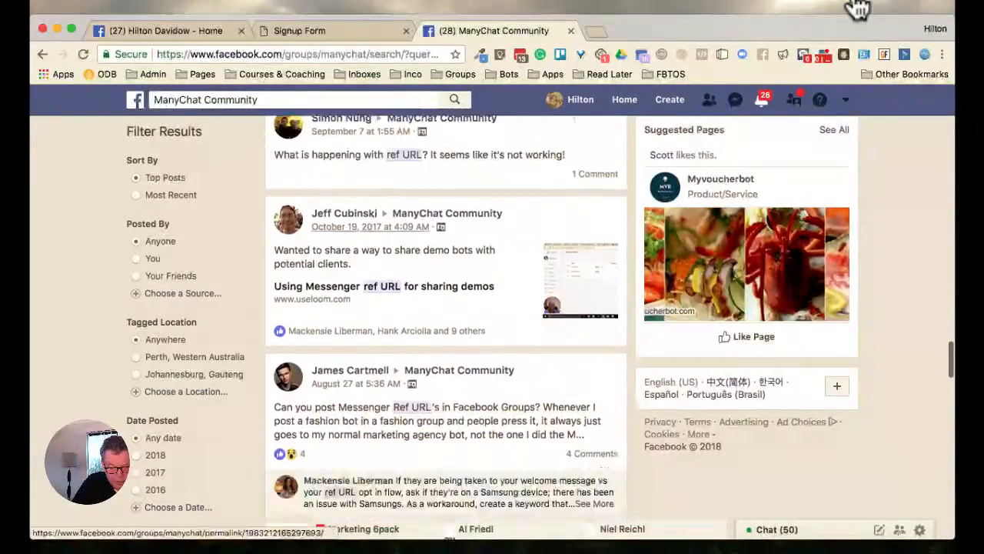
{"action": "scroll", "coordinate": [445, 307], "scroll_direction": "down", "scroll_amount": 6}
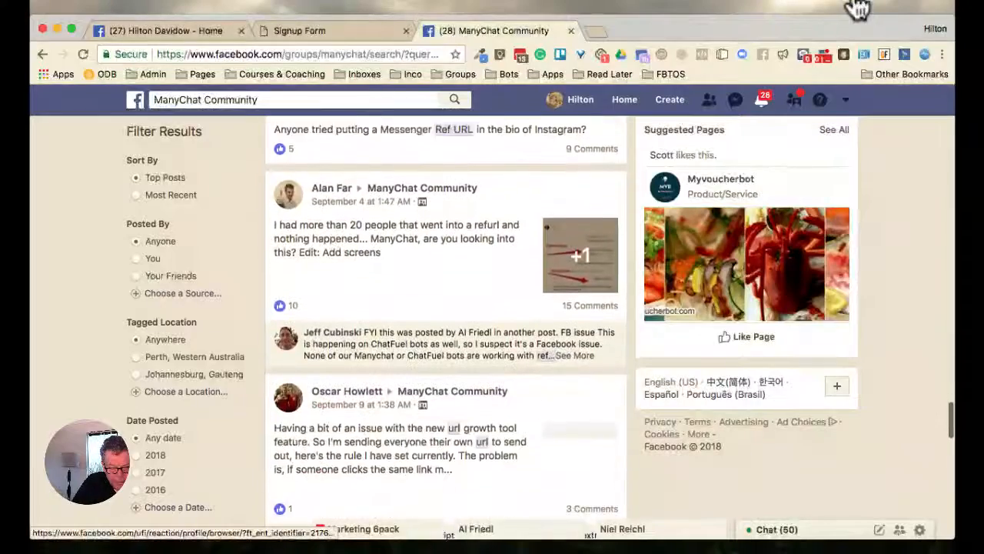
{"action": "scroll", "coordinate": [446, 307], "scroll_direction": "down", "scroll_amount": 2}
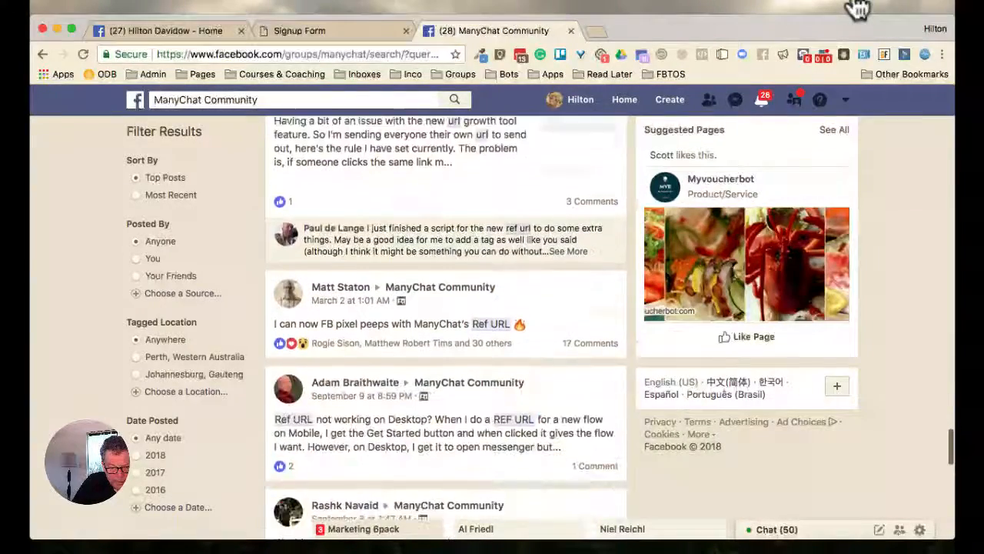
{"action": "scroll", "coordinate": [445, 307], "scroll_direction": "down", "scroll_amount": 13}
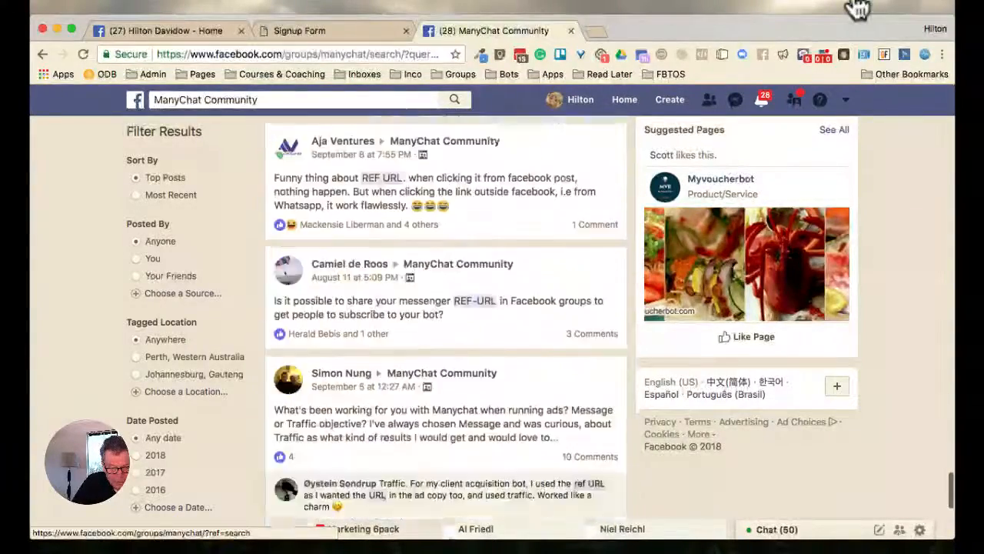
{"action": "scroll", "coordinate": [446, 308], "scroll_direction": "down", "scroll_amount": 13}
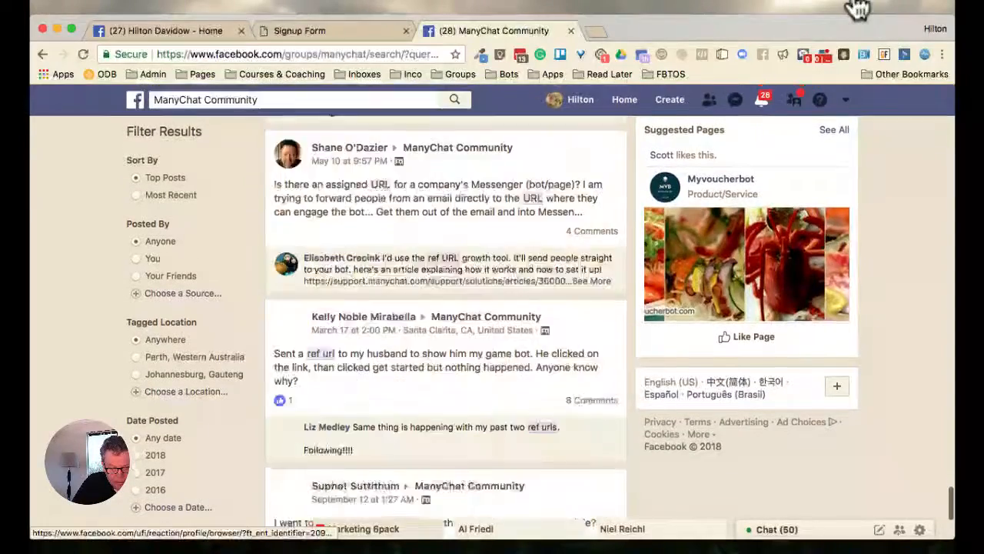
{"action": "scroll", "coordinate": [446, 308], "scroll_direction": "down", "scroll_amount": 11}
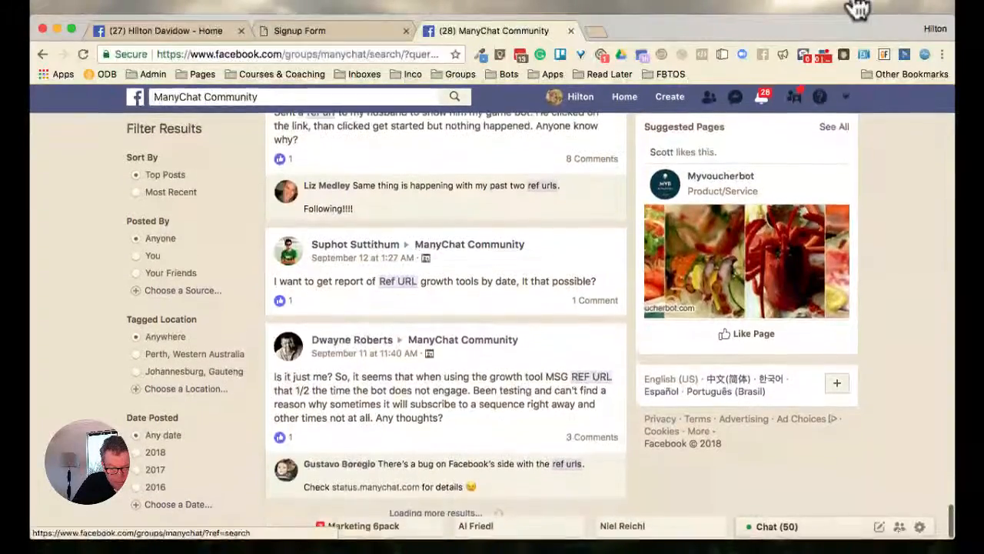
{"action": "scroll", "coordinate": [446, 307], "scroll_direction": "down", "scroll_amount": 5}
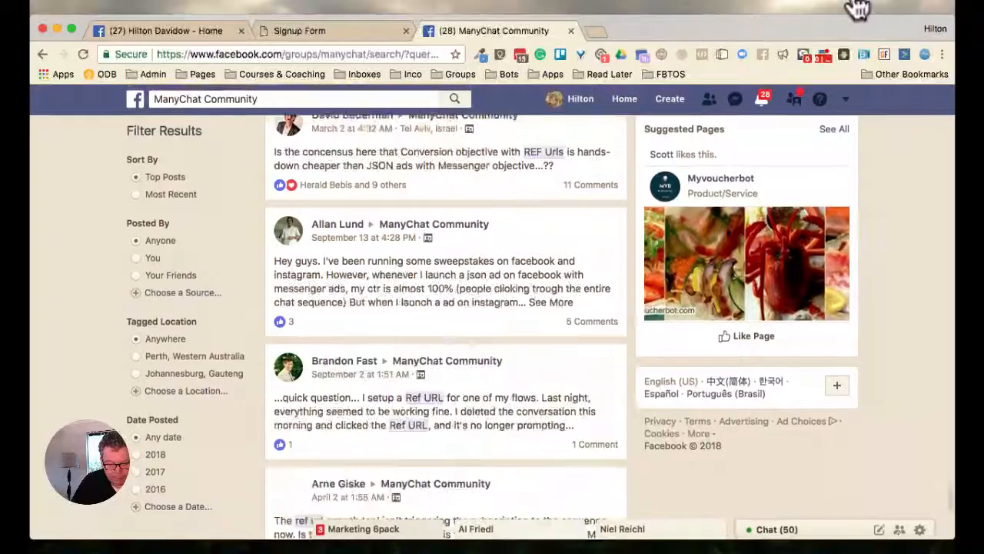
{"action": "scroll", "coordinate": [446, 308], "scroll_direction": "down", "scroll_amount": 13}
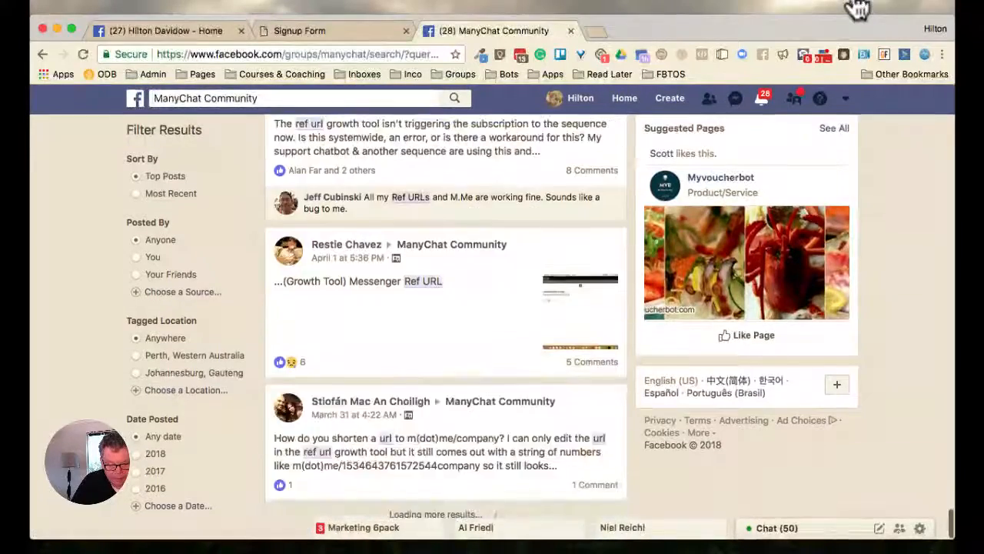
{"action": "scroll", "coordinate": [857, 7], "scroll_direction": "down", "scroll_amount": 7}
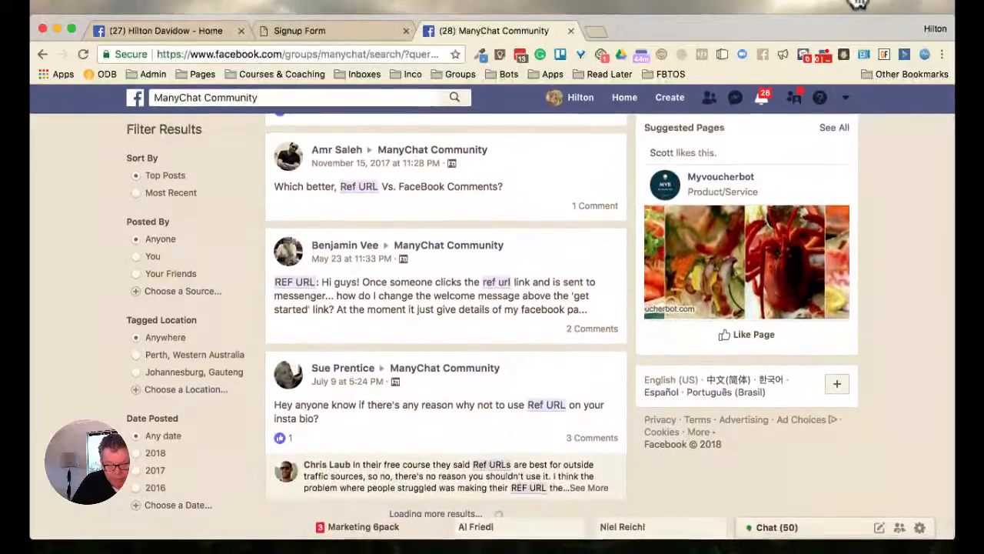
Review the "ref url" results again from the older posts back to the start of the list
{"action": "scroll", "coordinate": [857, 26], "scroll_direction": "up", "scroll_amount": 20}
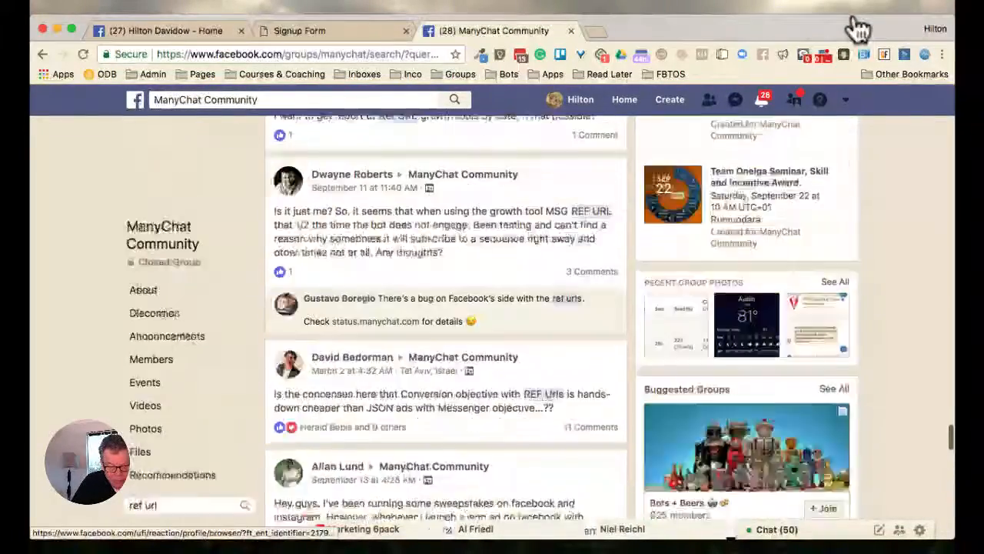
{"action": "scroll", "coordinate": [858, 27], "scroll_direction": "up", "scroll_amount": 10}
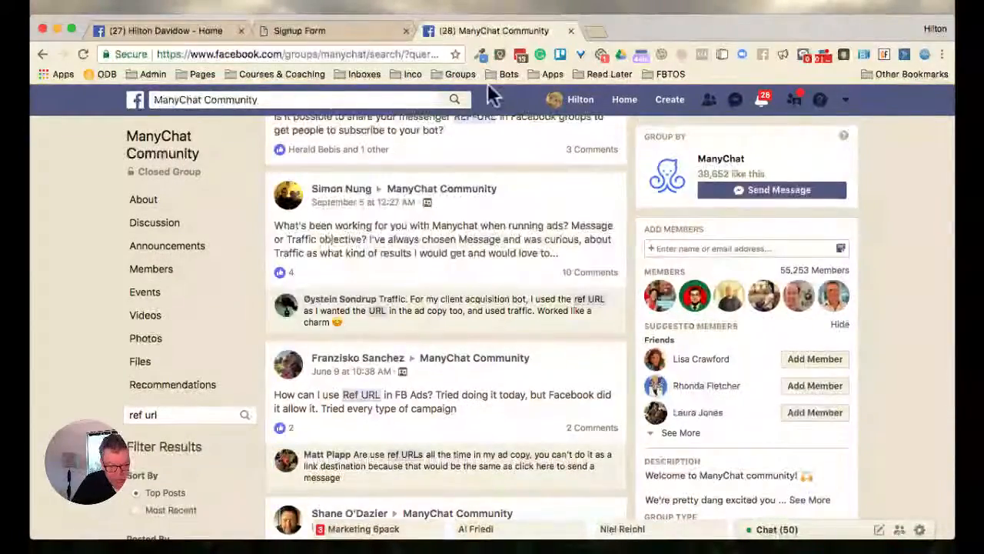
{"action": "scroll", "coordinate": [446, 323], "scroll_direction": "down", "scroll_amount": 8}
{"action": "scroll", "coordinate": [446, 323], "scroll_direction": "up", "scroll_amount": 10}
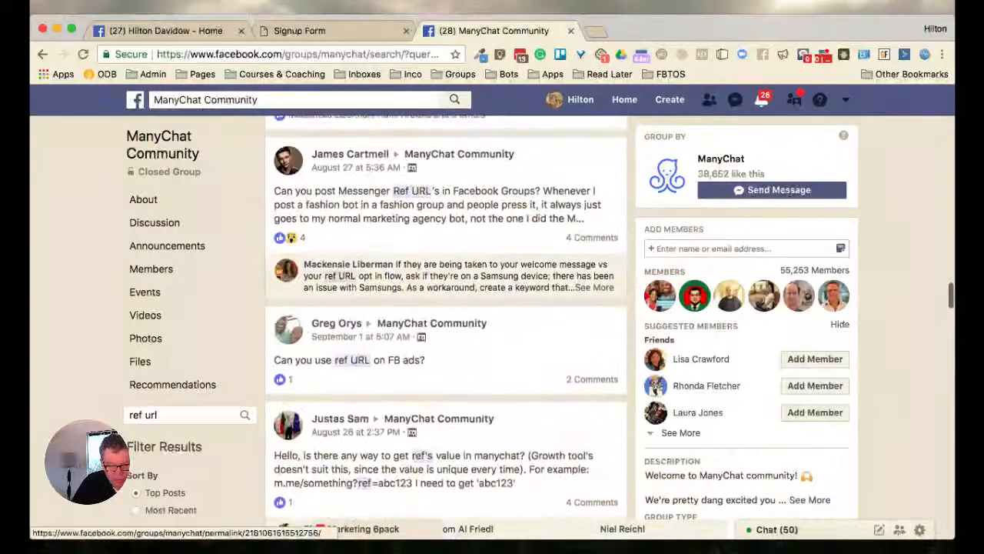
{"action": "scroll", "coordinate": [446, 322], "scroll_direction": "up", "scroll_amount": 10}
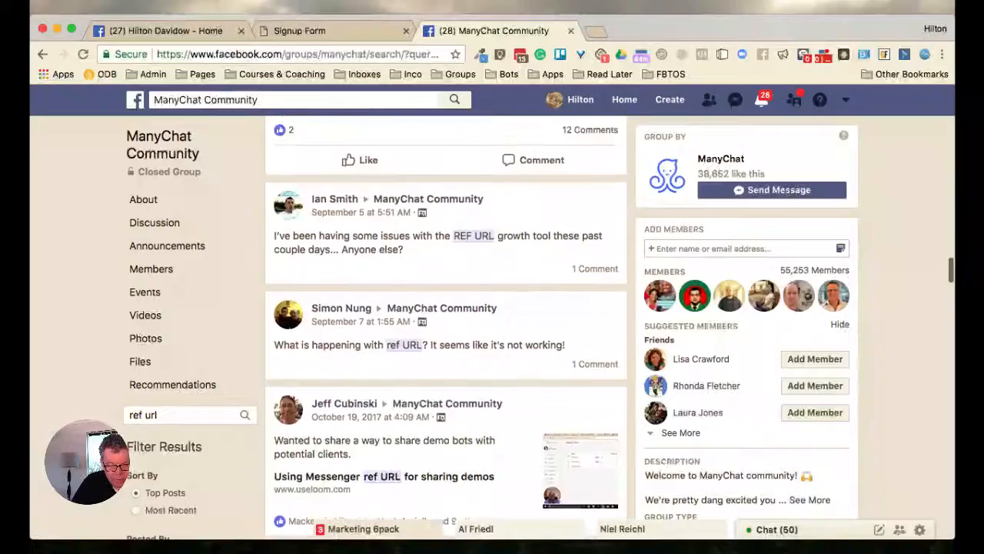
{"action": "scroll", "coordinate": [445, 322], "scroll_direction": "up", "scroll_amount": 10}
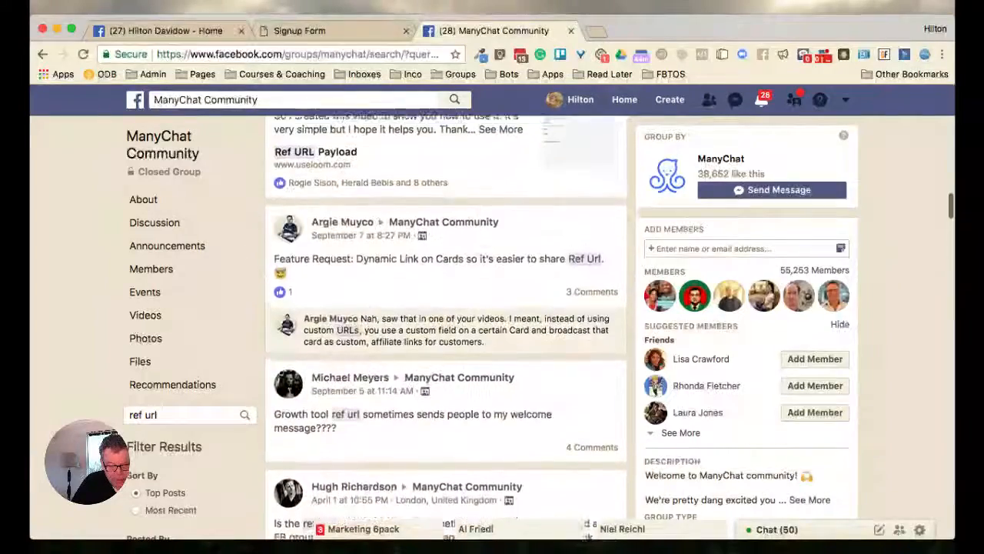
{"action": "scroll", "coordinate": [446, 322], "scroll_direction": "up", "scroll_amount": 5}
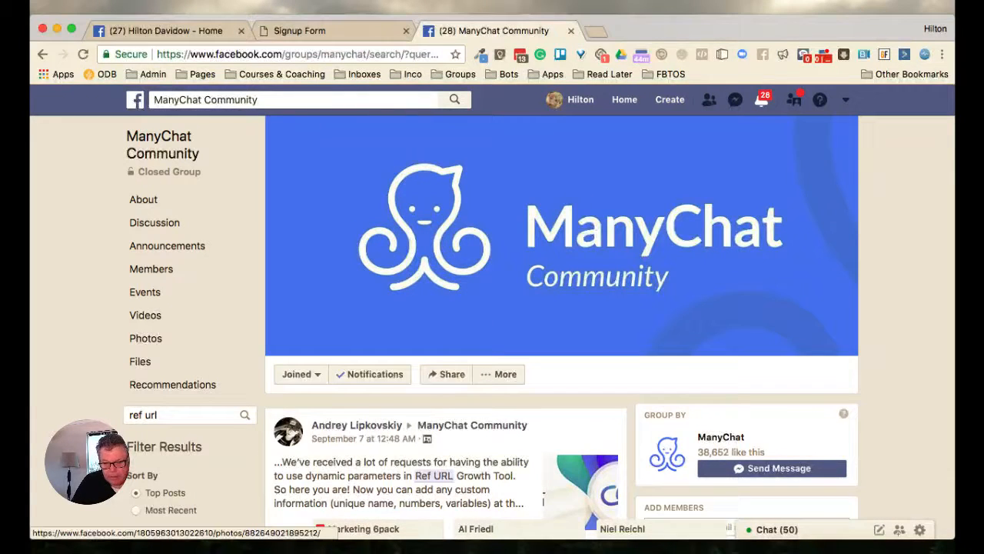
Search the group's posts for "dynamic ref url"
{"action": "scroll", "coordinate": [584, 477], "scroll_direction": "down", "scroll_amount": 3}
{"action": "scroll", "coordinate": [585, 476], "scroll_direction": "up", "scroll_amount": 1}
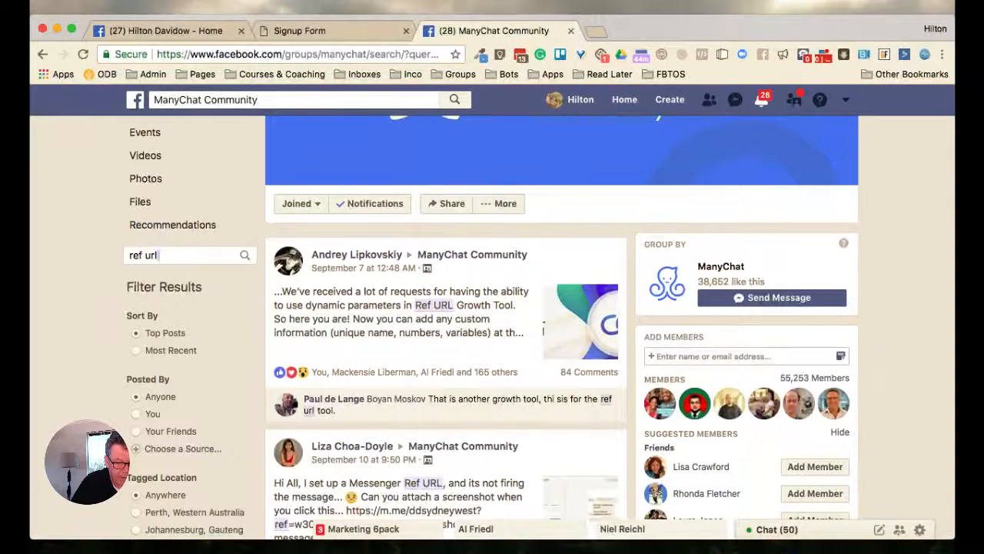
{"action": "type", "text": "dyn"}
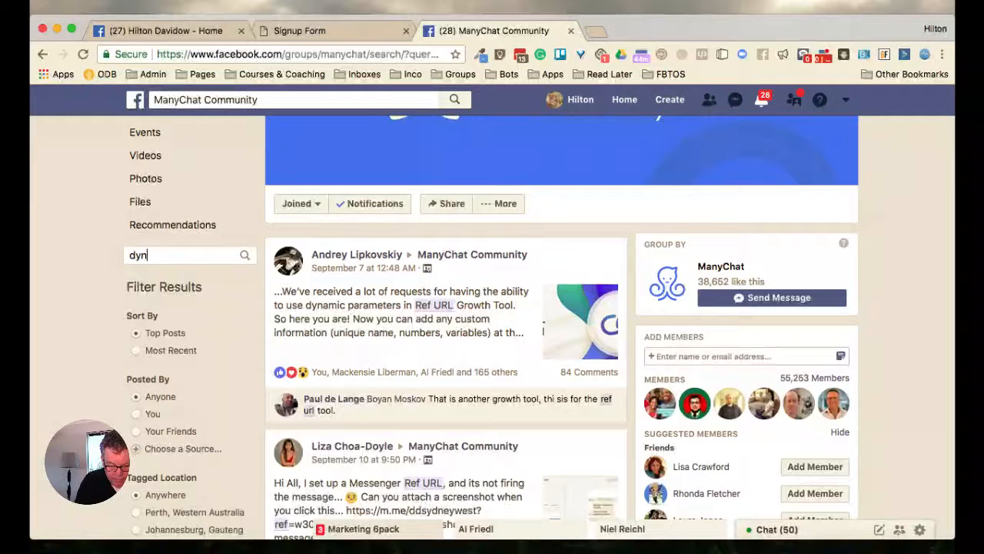
{"action": "type", "text": "amic re"}
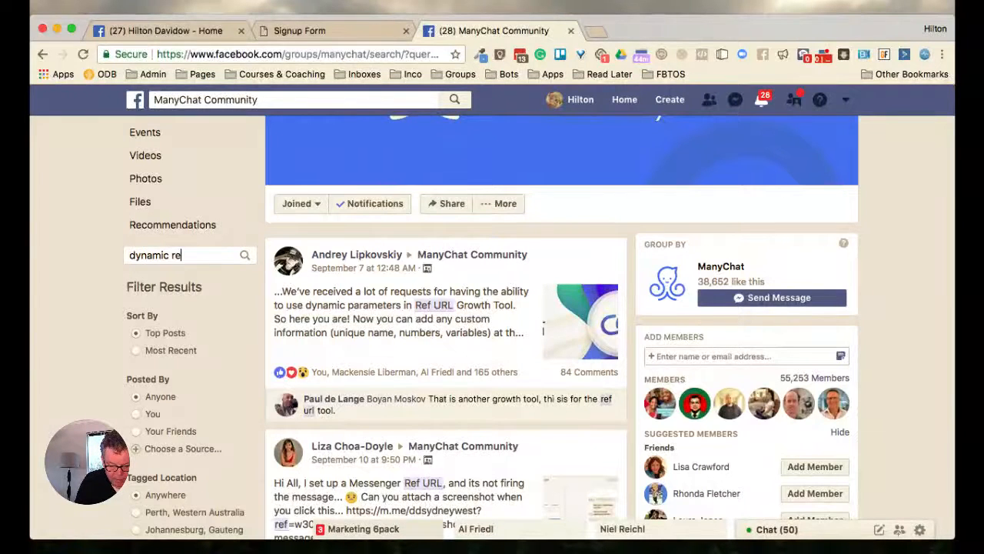
{"action": "type", "text": "f u"}
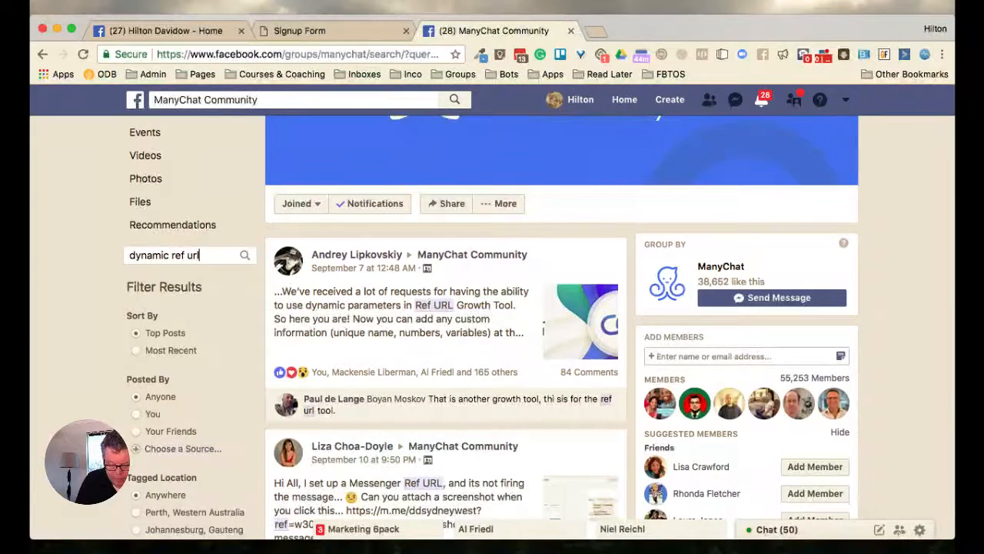
{"action": "type", "text": "rl"}
{"action": "key", "text": "Return"}
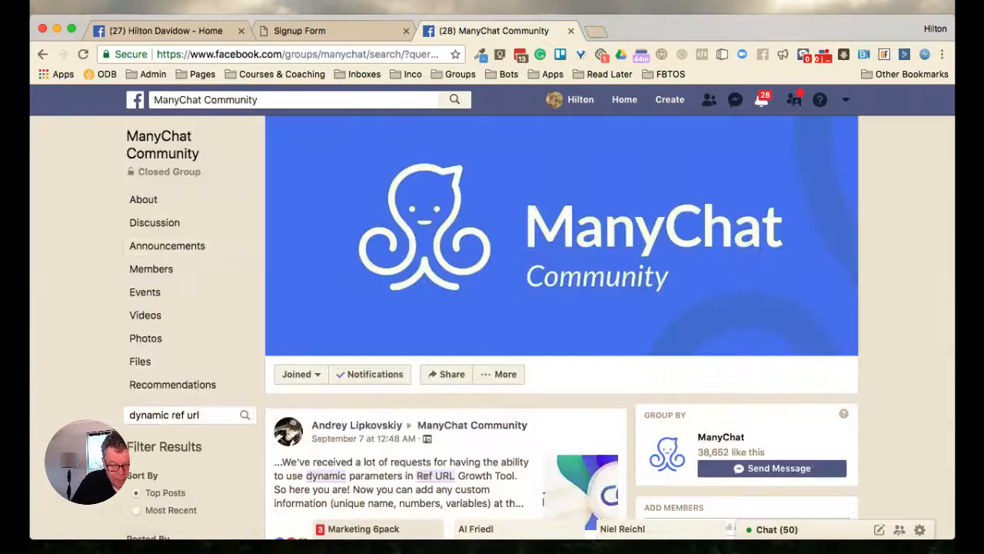
Find the September 8 post about injecting dynamic data into ManyChat among the results and expand its full text
{"action": "scroll", "coordinate": [913, 137], "scroll_direction": "down", "scroll_amount": 10}
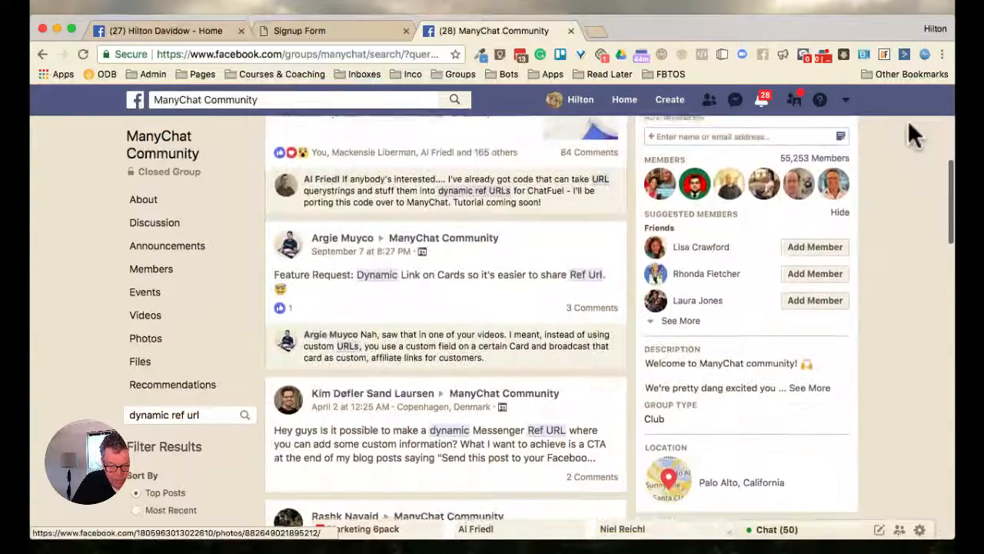
{"action": "scroll", "coordinate": [913, 136], "scroll_direction": "down", "scroll_amount": 7}
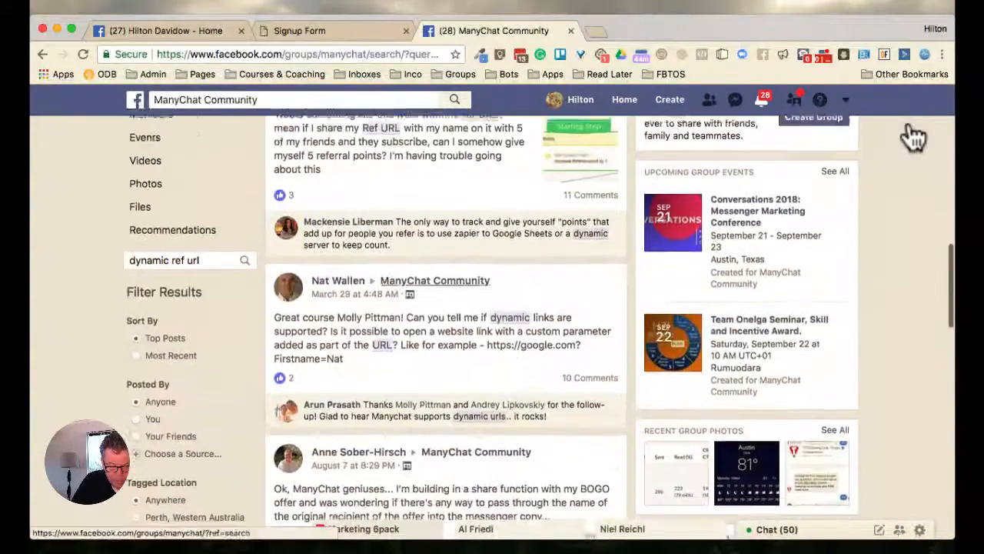
{"action": "scroll", "coordinate": [913, 137], "scroll_direction": "down", "scroll_amount": 3}
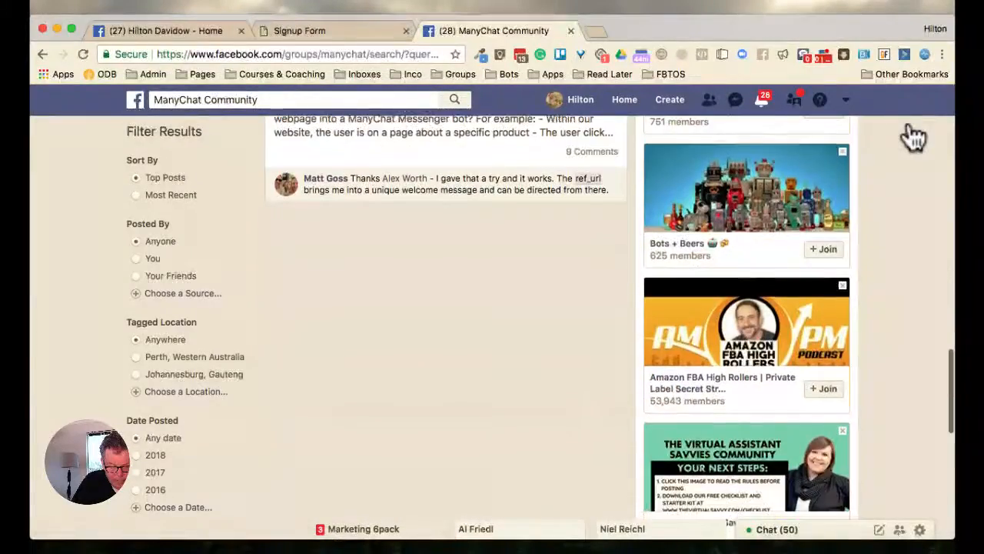
{"action": "scroll", "coordinate": [913, 136], "scroll_direction": "down", "scroll_amount": 4}
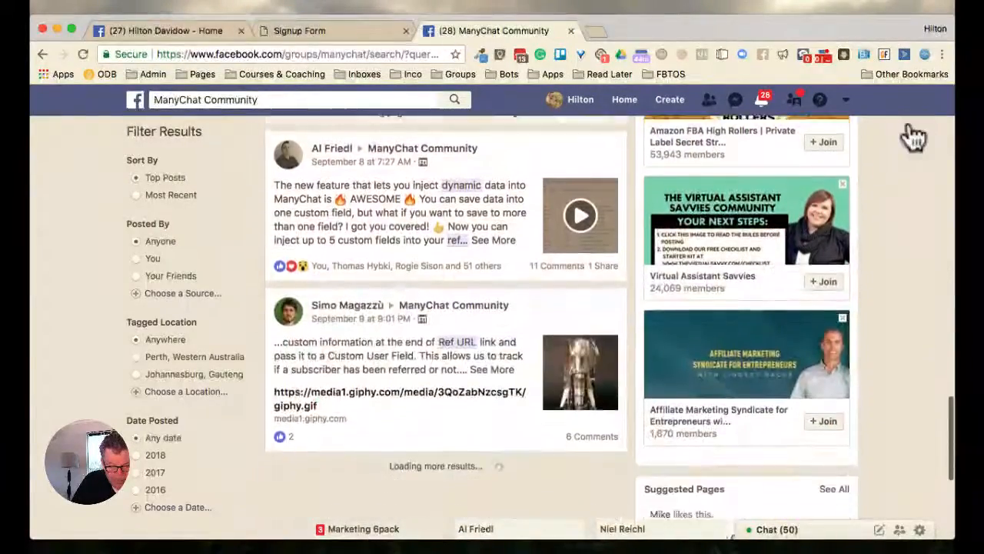
{"action": "scroll", "coordinate": [914, 137], "scroll_direction": "up", "scroll_amount": 1}
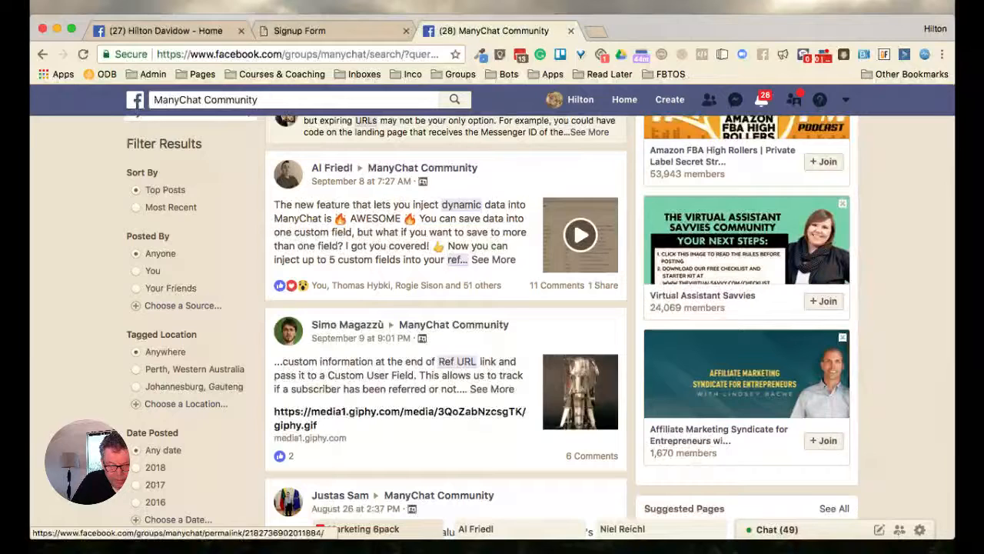
{"action": "left_click", "coordinate": [493, 260]}
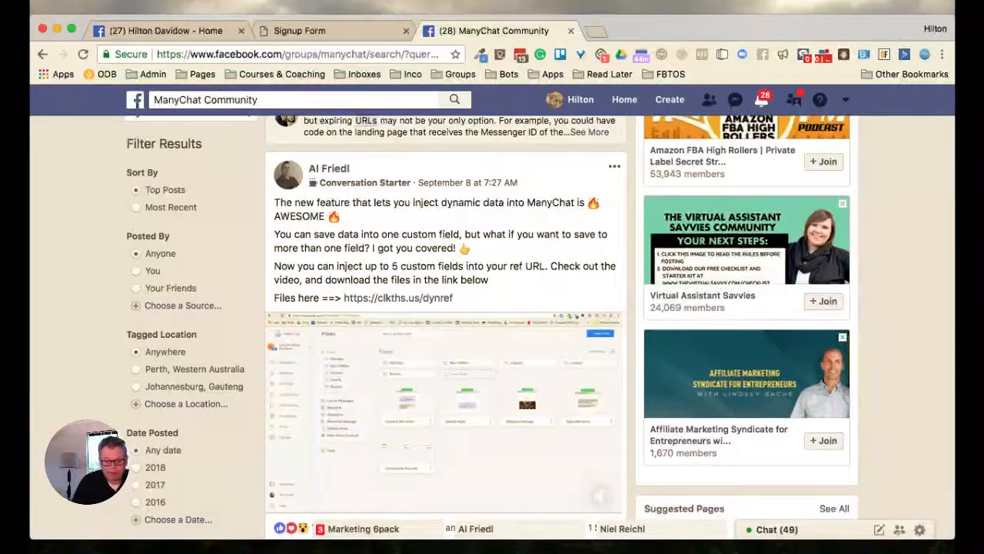
{"action": "scroll", "coordinate": [492, 323], "scroll_direction": "down", "scroll_amount": 1}
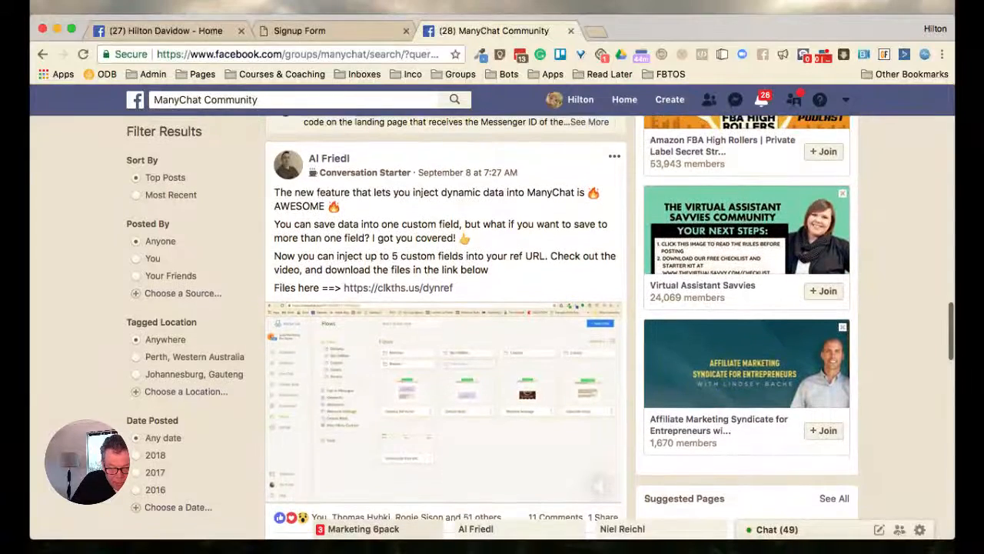
{"action": "scroll", "coordinate": [492, 323], "scroll_direction": "down", "scroll_amount": 1}
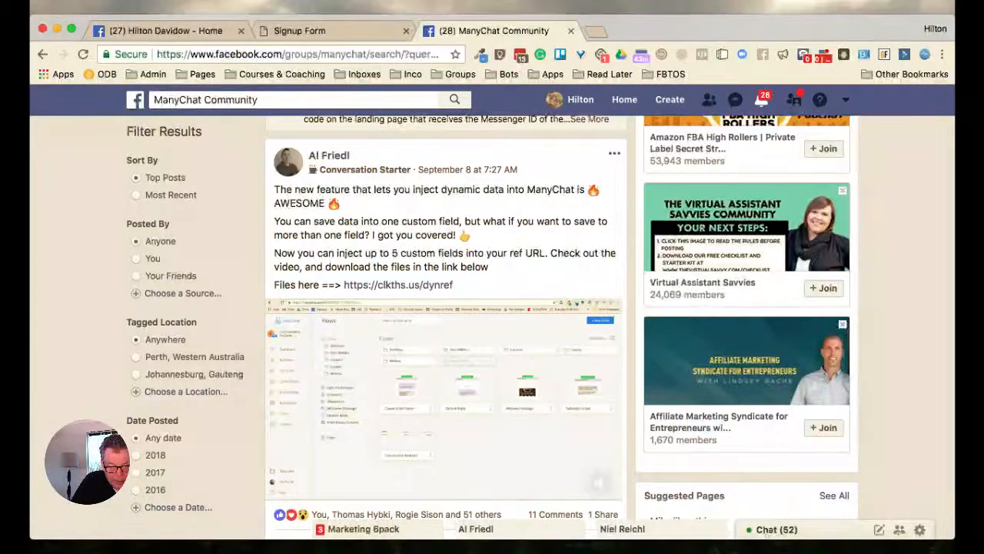
Open the September 8 dynamic data post on its own page and select the page's web address
{"action": "left_click", "coordinate": [468, 169]}
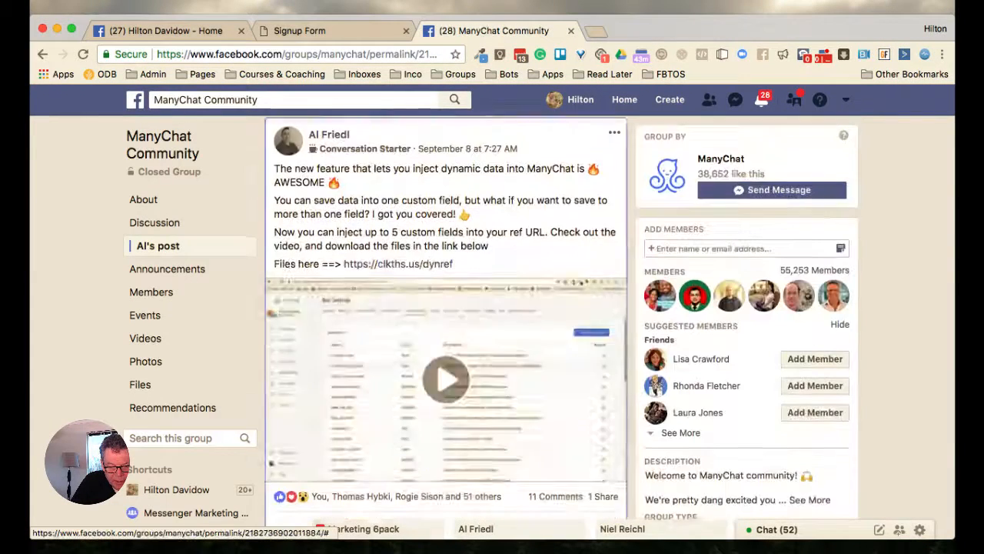
{"action": "left_click", "coordinate": [323, 54]}
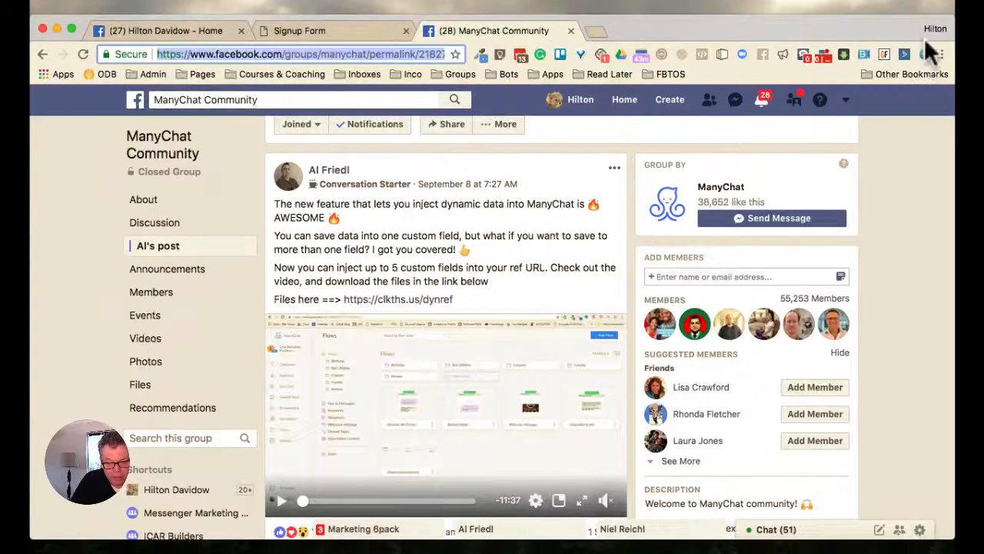
{"action": "scroll", "coordinate": [948, 6], "scroll_direction": "up", "scroll_amount": 1}
{"action": "scroll", "coordinate": [948, 6], "scroll_direction": "down", "scroll_amount": 1}
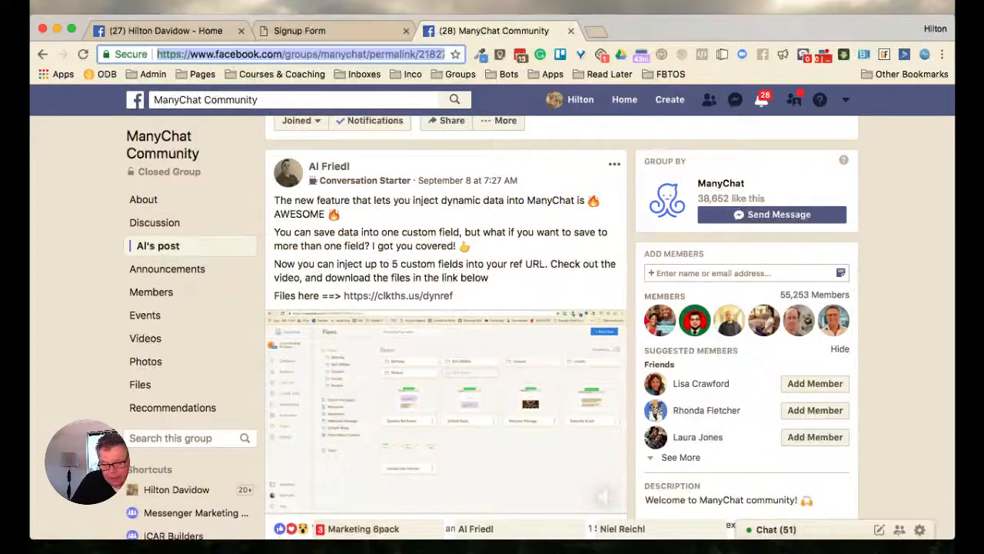
Return to the opt-in signup form and fill in the first name and a test email address
{"action": "key", "text": "ctrl+shift+Tab"}
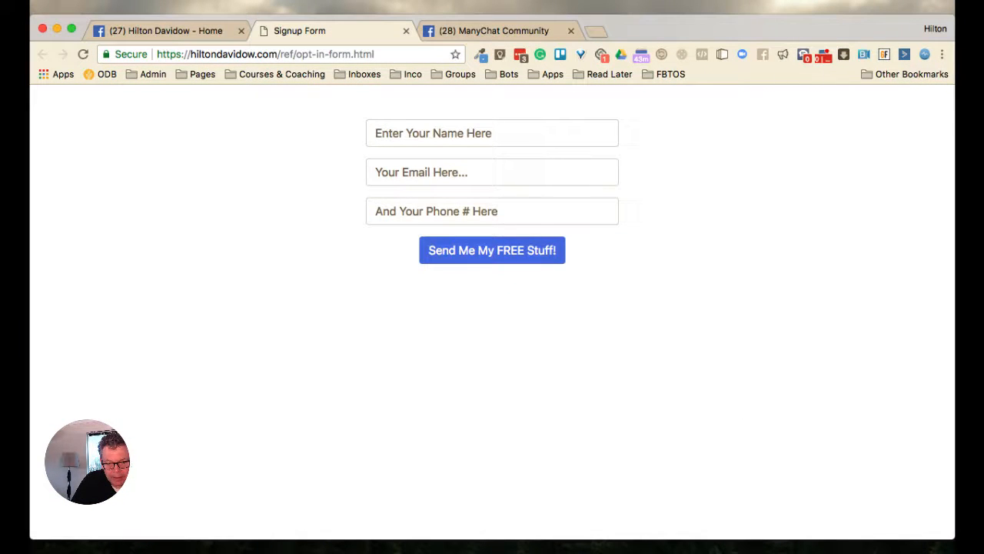
{"action": "left_click", "coordinate": [507, 133]}
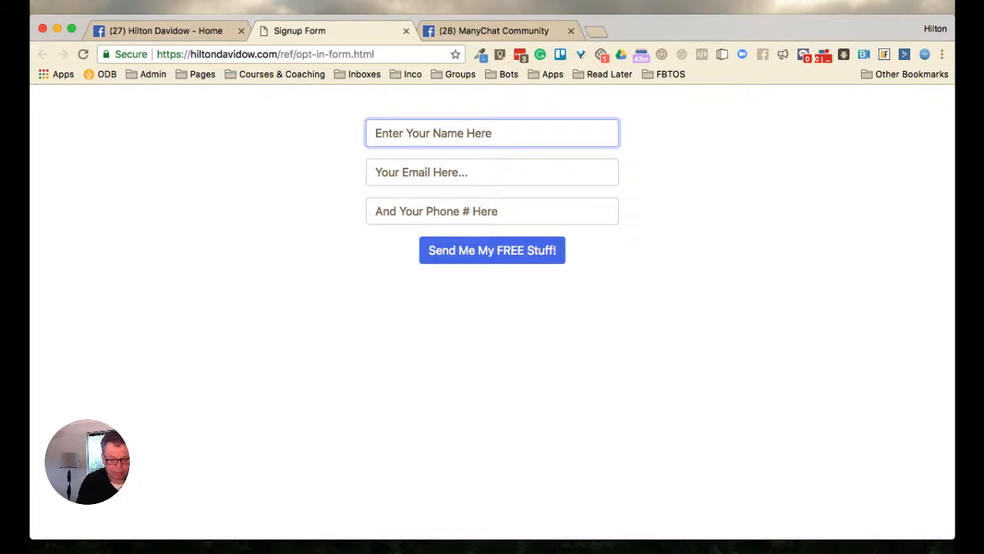
{"action": "type", "text": "Hilton"}
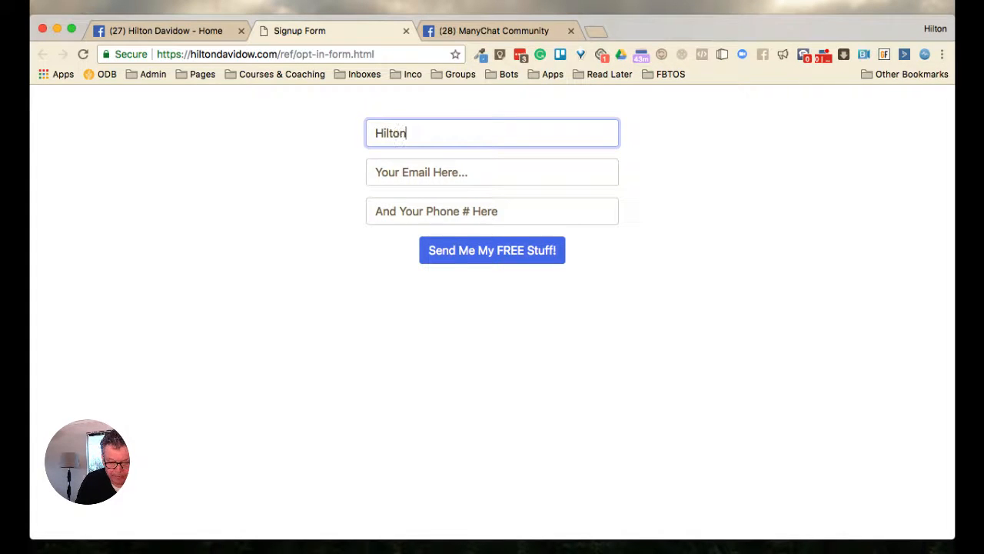
{"action": "key", "text": "Tab"}
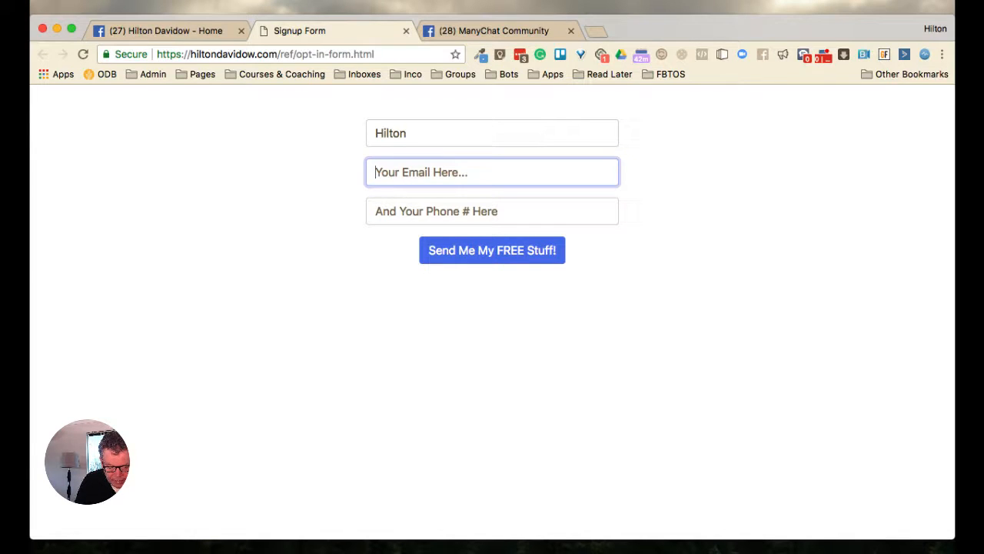
{"action": "type", "text": "test"}
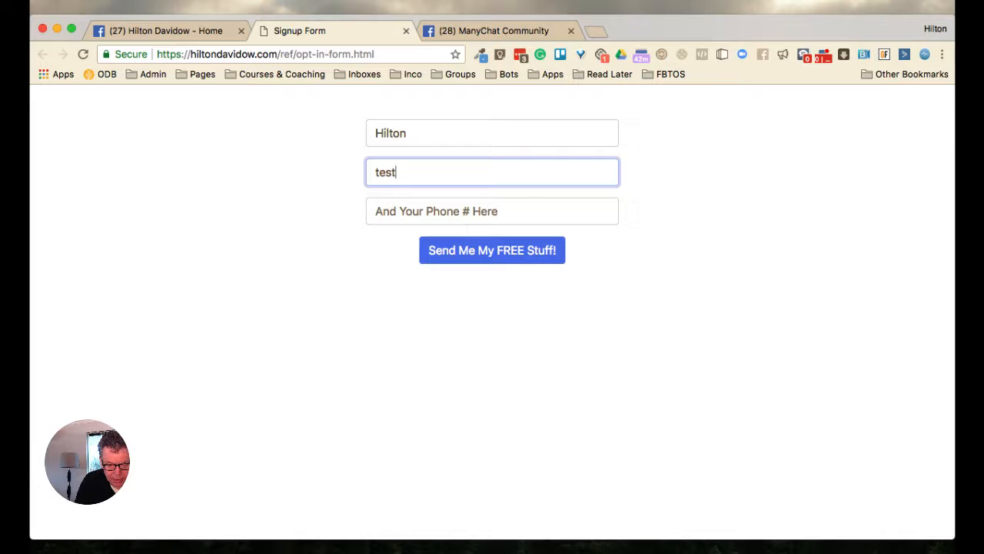
{"action": "type", "text": "email"}
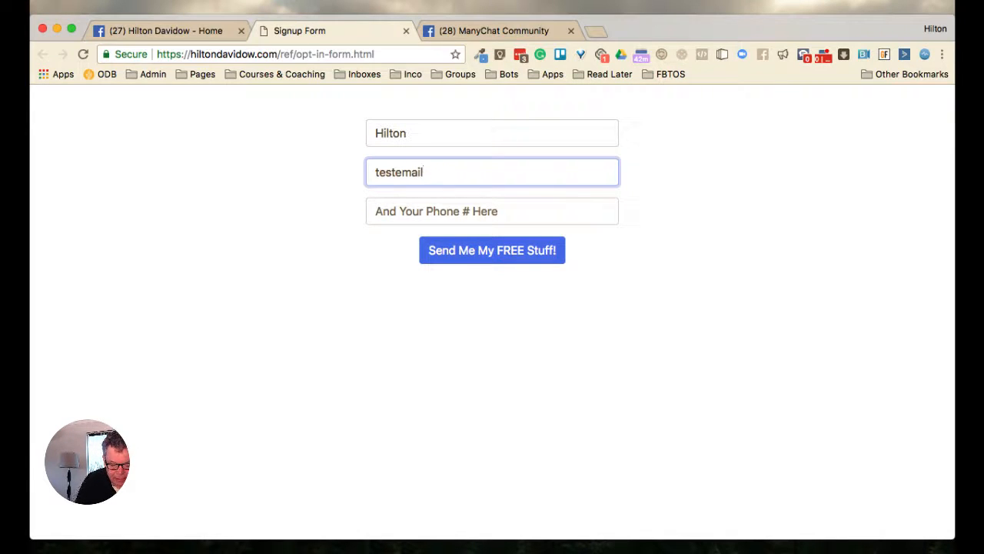
{"action": "type", "text": "@"}
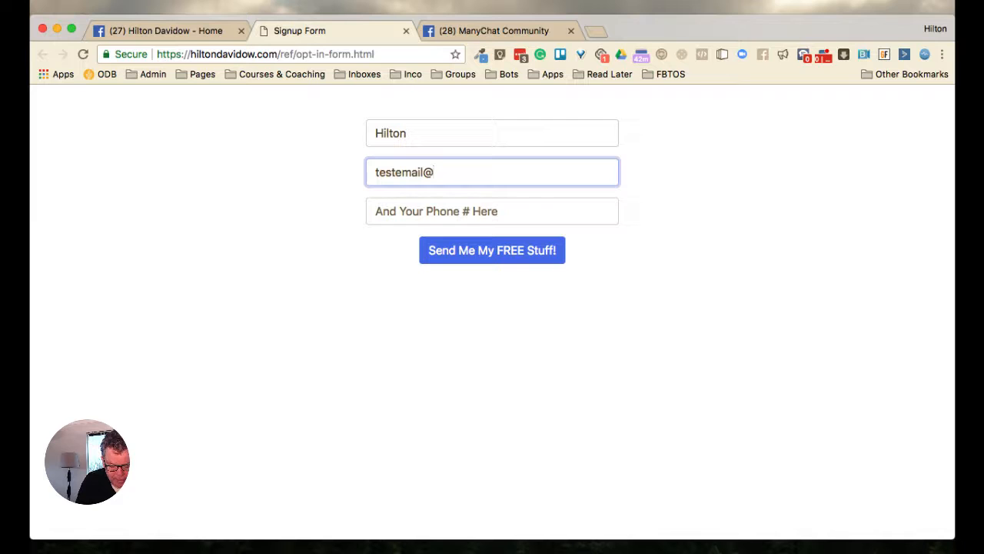
{"action": "type", "text": "mymail"}
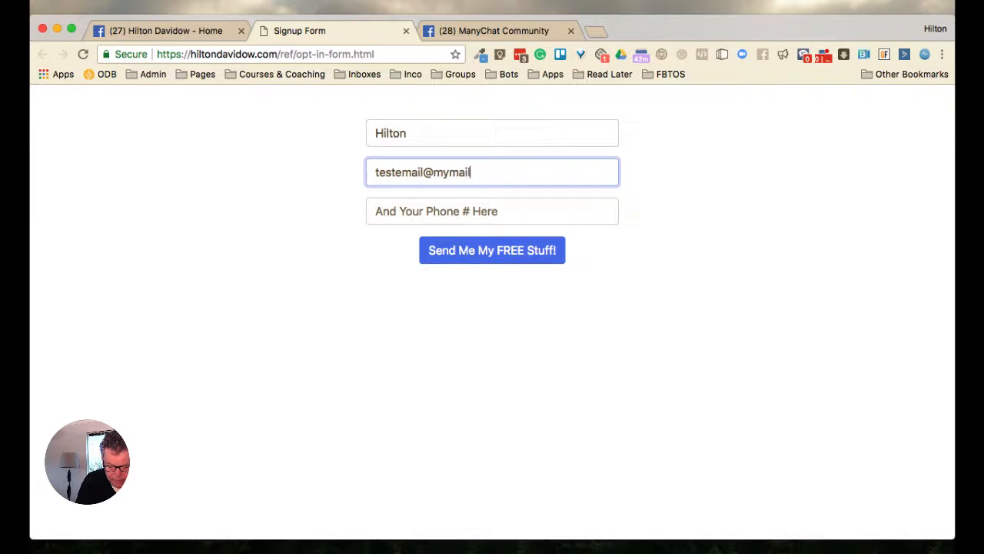
{"action": "type", "text": ".com"}
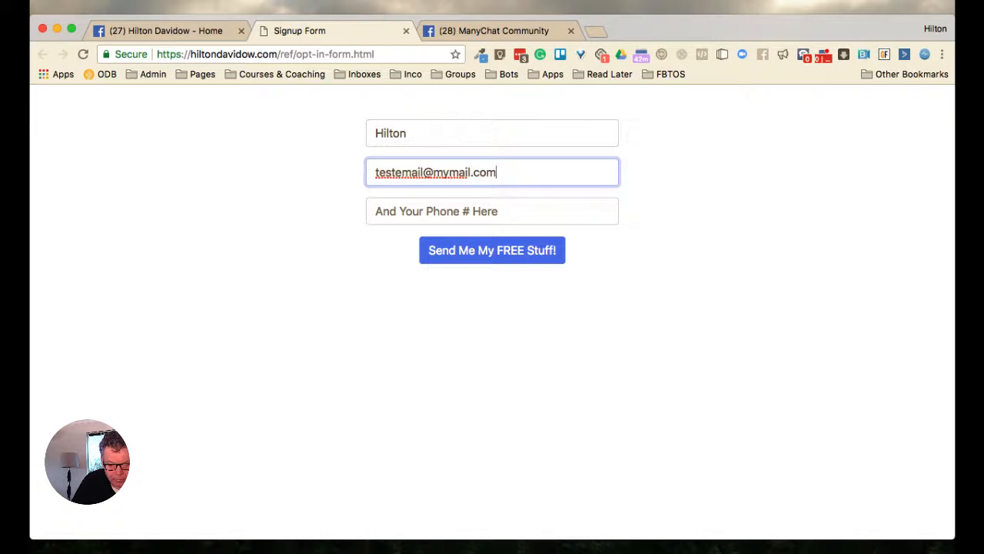
Fill in the phone number on the signup form and submit the form
{"action": "key", "text": "Tab"}
{"action": "type", "text": "123"}
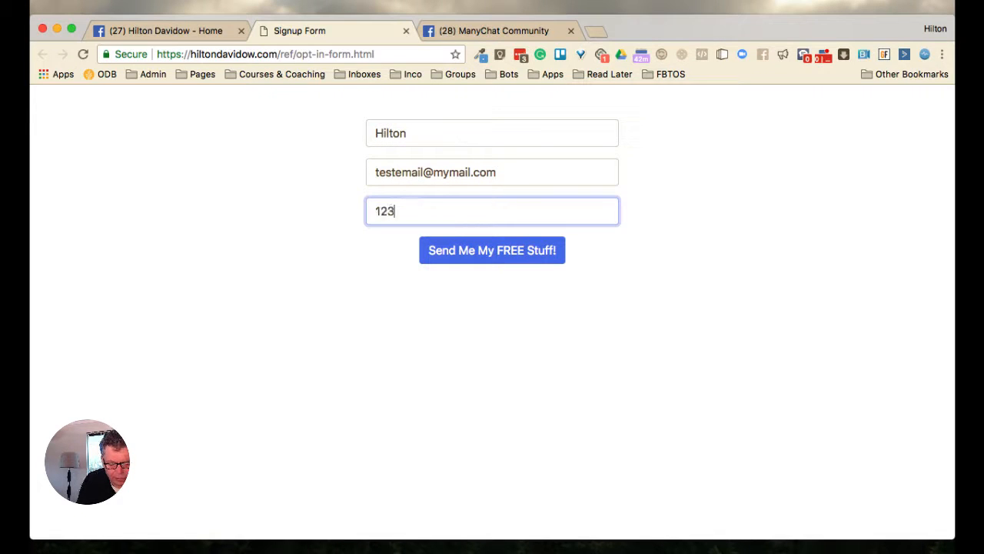
{"action": "type", "text": "32145"}
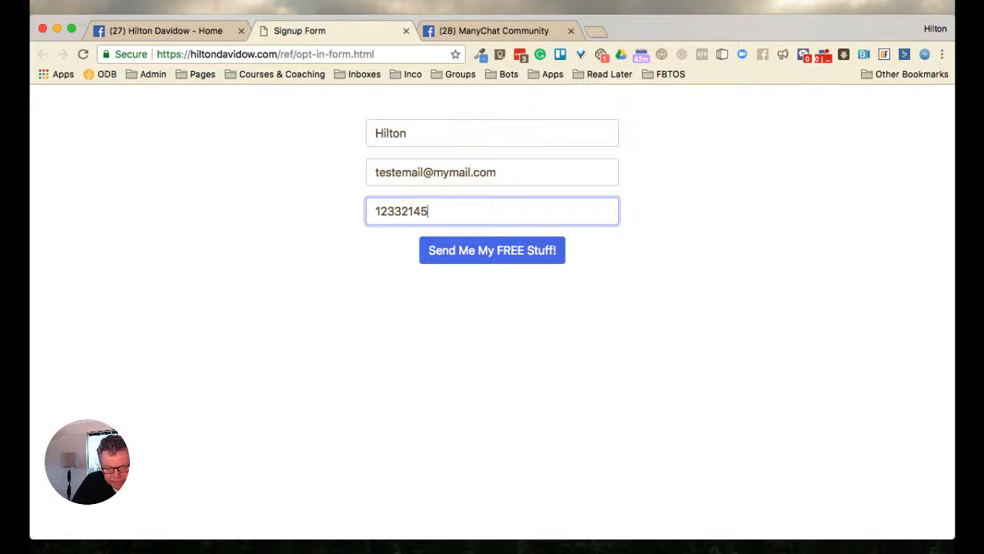
{"action": "left_click", "coordinate": [492, 249]}
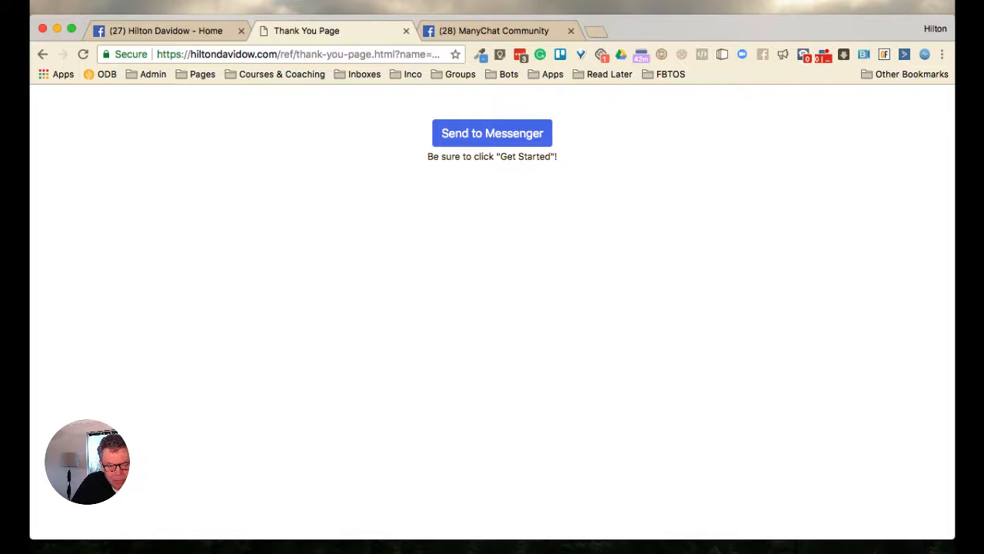
Examine the parameters in the thank-you page's web address, revisit the September 8 post, and return to the thank-you page
{"action": "left_click_drag", "start_coordinate": [402, 54], "coordinate": [446, 54]}
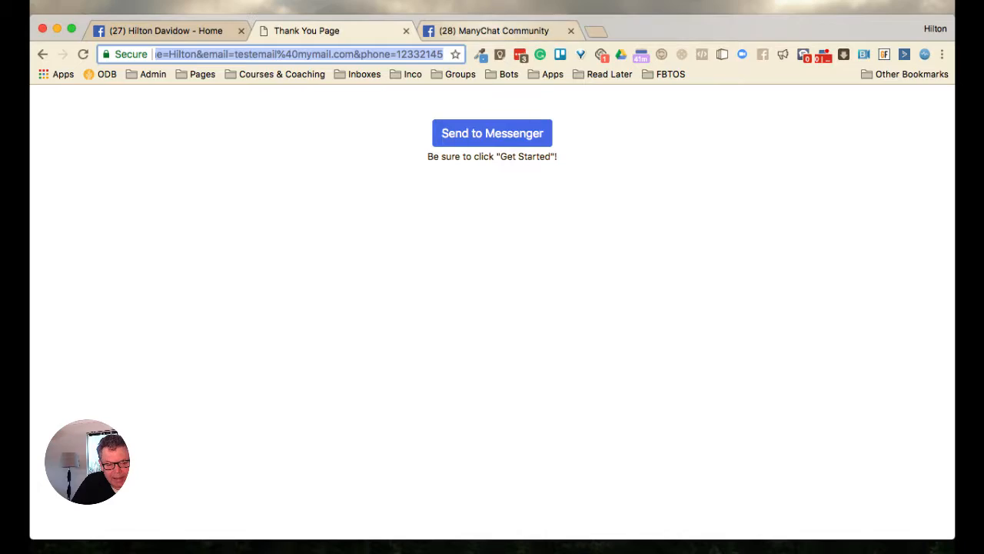
{"action": "left_click", "coordinate": [495, 31]}
{"action": "scroll", "coordinate": [446, 307], "scroll_direction": "down", "scroll_amount": 2}
{"action": "scroll", "coordinate": [446, 307], "scroll_direction": "down", "scroll_amount": 2}
{"action": "scroll", "coordinate": [446, 308], "scroll_direction": "up", "scroll_amount": 3}
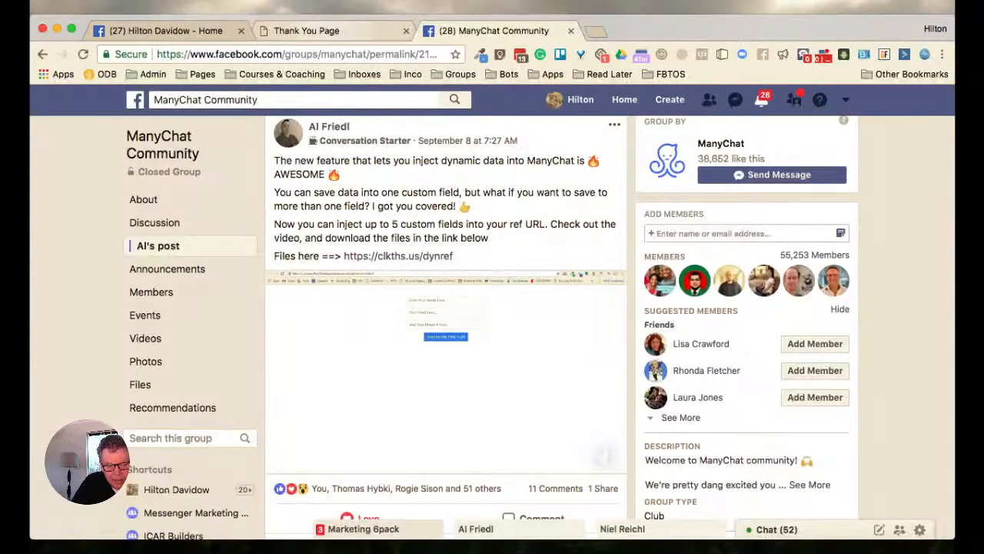
{"action": "left_click", "coordinate": [323, 30]}
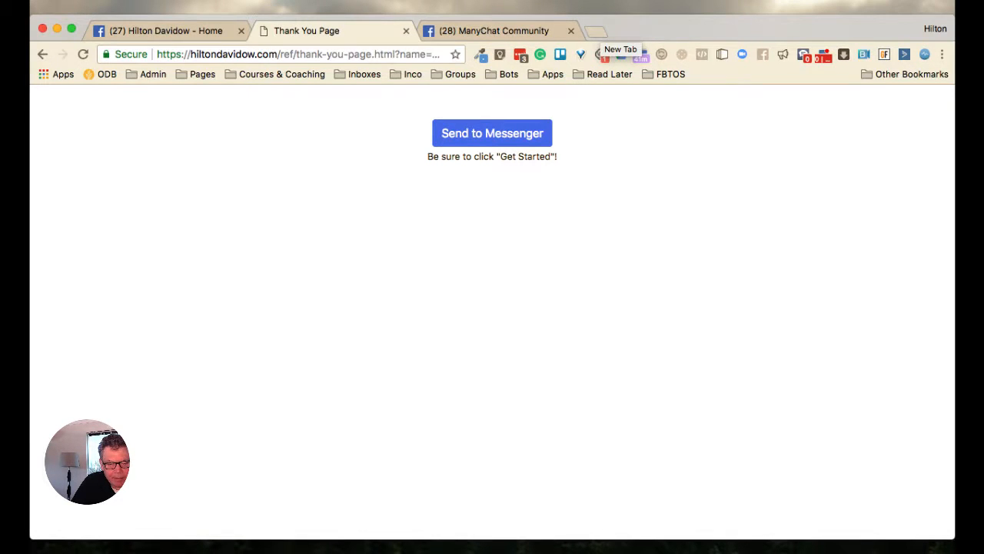
Open manychat.com in a new browser tab and go to the bot's Audience list
{"action": "left_click", "coordinate": [596, 31]}
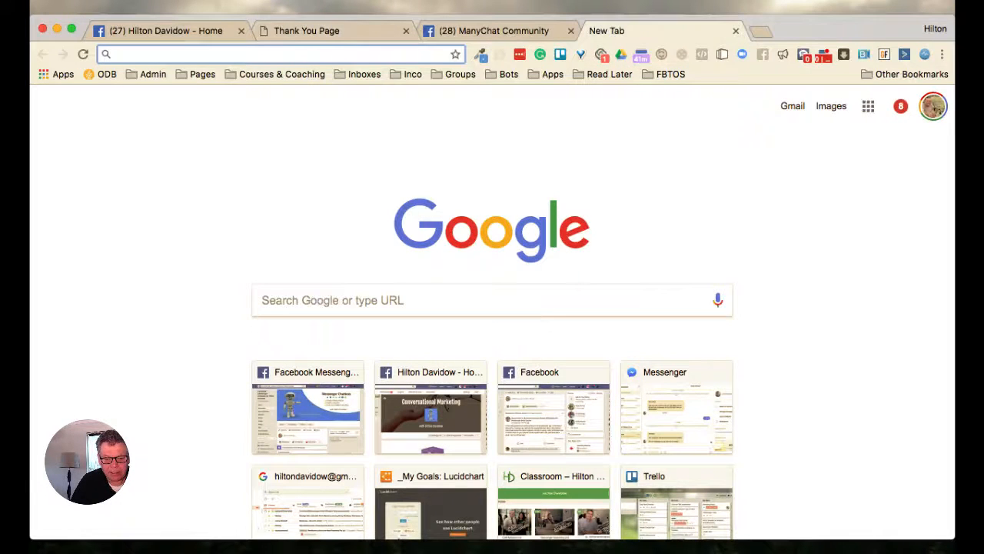
{"action": "type", "text": "manychat.com"}
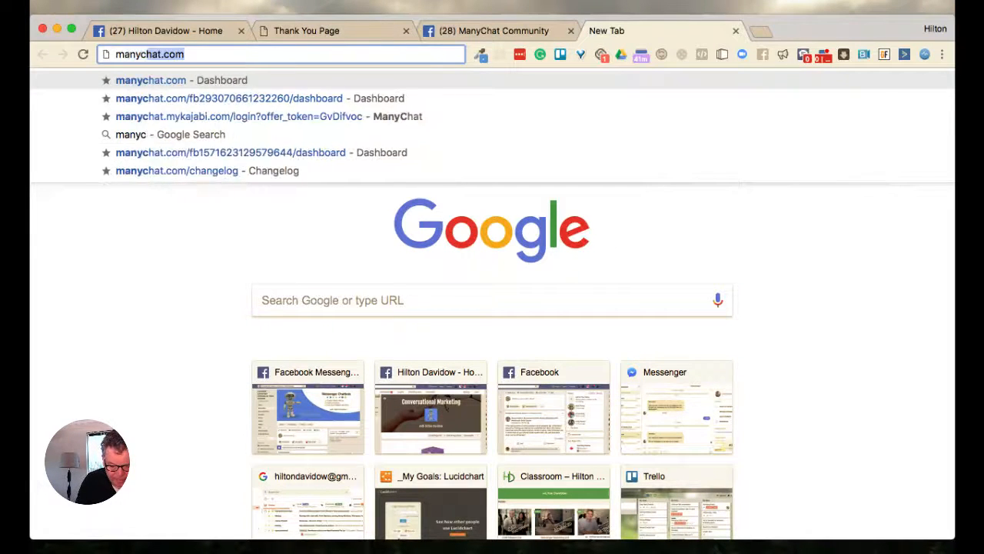
{"action": "key", "text": "Return"}
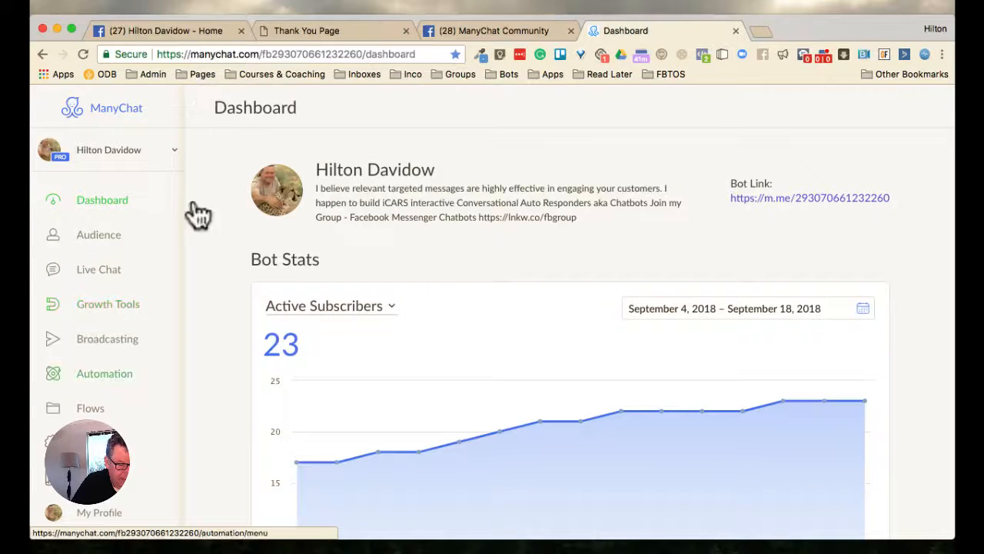
{"action": "left_click", "coordinate": [154, 234]}
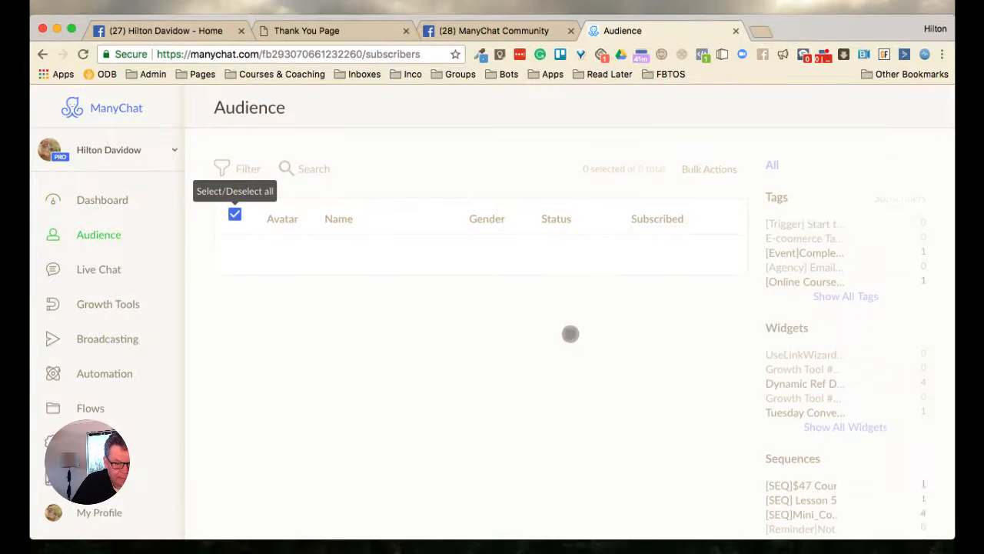
Search the audience by the subscriber's first name and open the matching subscriber's profile
{"action": "left_click", "coordinate": [305, 169]}
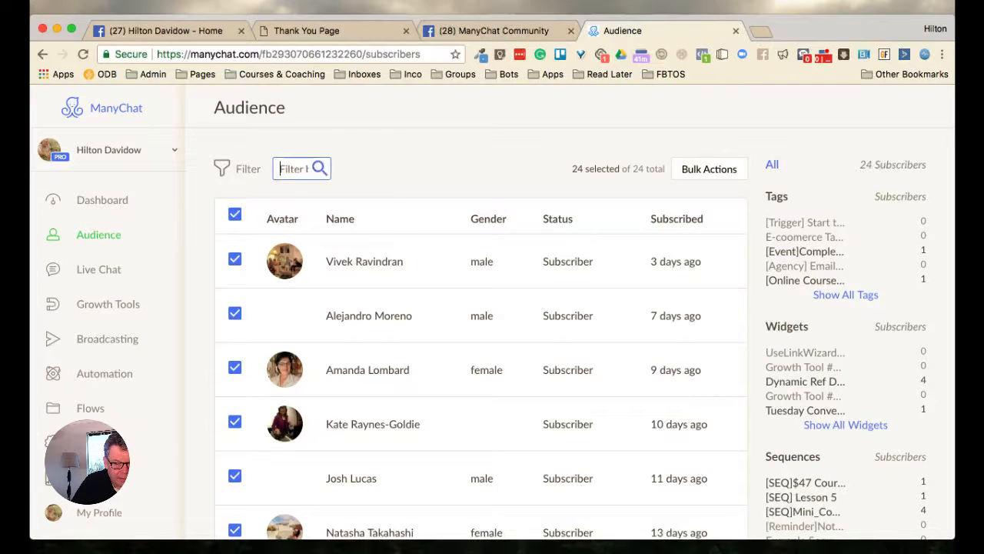
{"action": "type", "text": "hilton"}
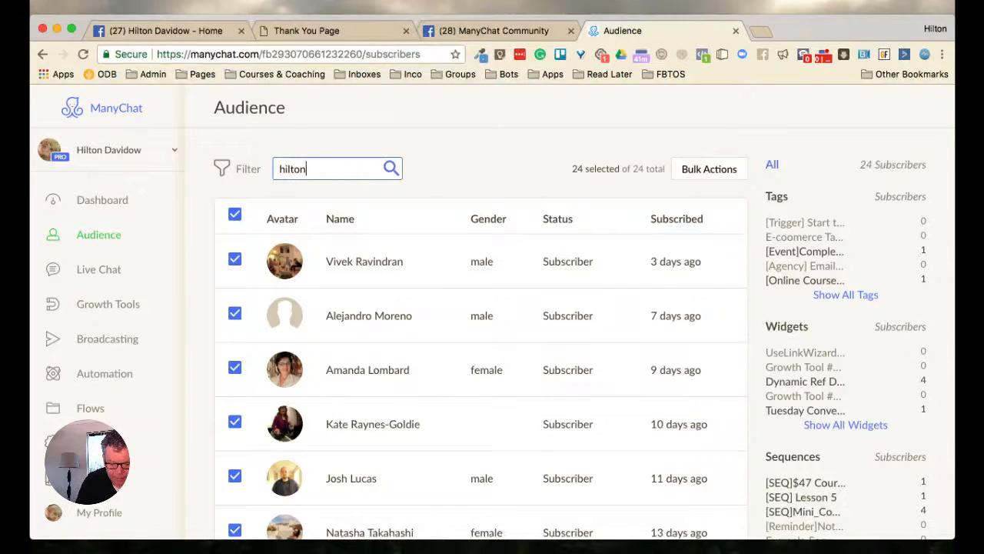
{"action": "right_click", "coordinate": [291, 170]}
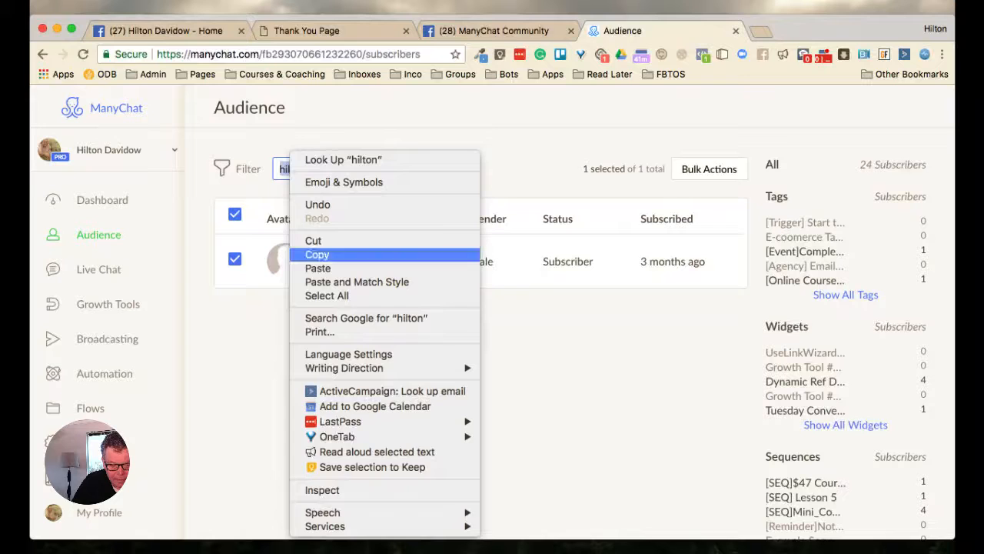
{"action": "left_click", "coordinate": [504, 83]}
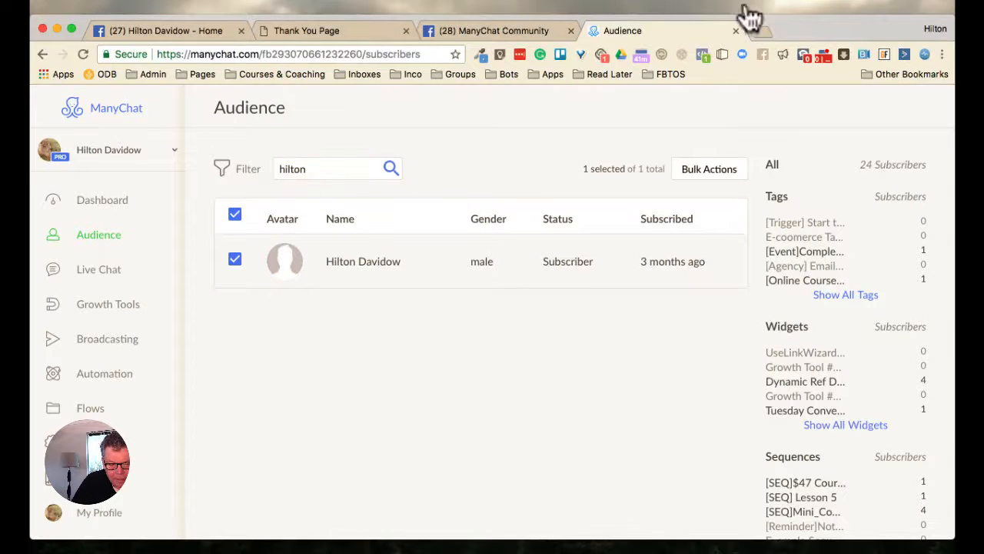
{"action": "left_click", "coordinate": [614, 260]}
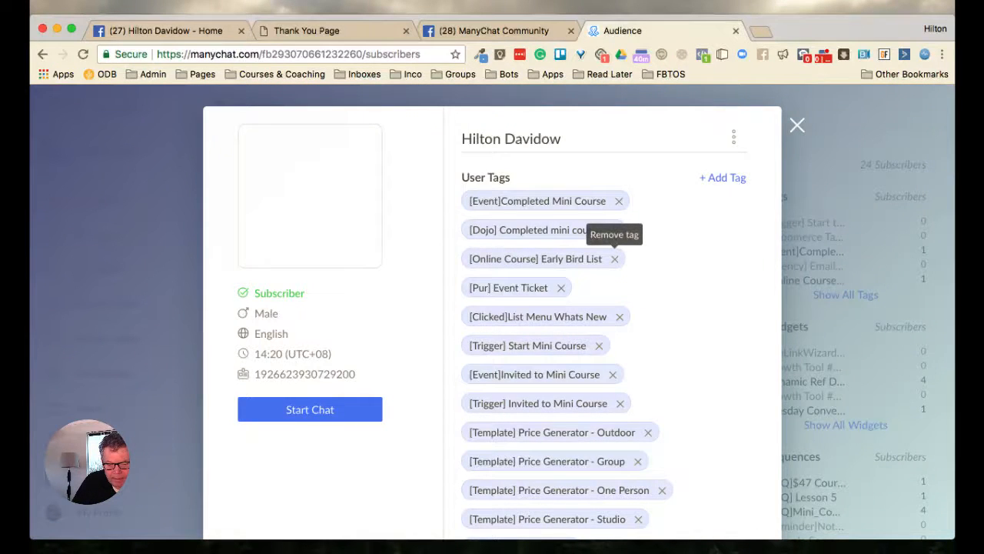
Clear the dynamic_ref custom field in the subscriber's profile
{"action": "scroll", "coordinate": [614, 259], "scroll_direction": "down", "scroll_amount": 10}
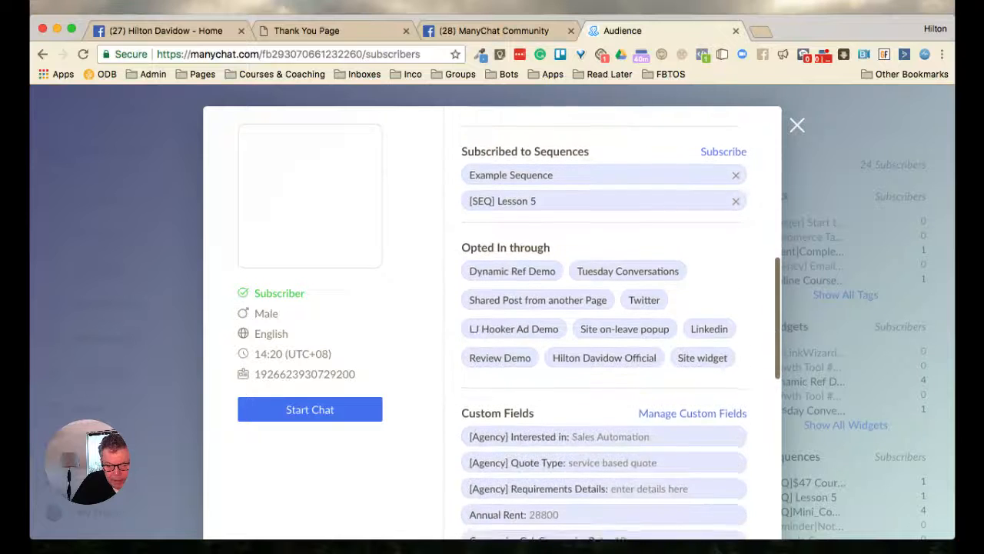
{"action": "scroll", "coordinate": [603, 323], "scroll_direction": "down", "scroll_amount": 8}
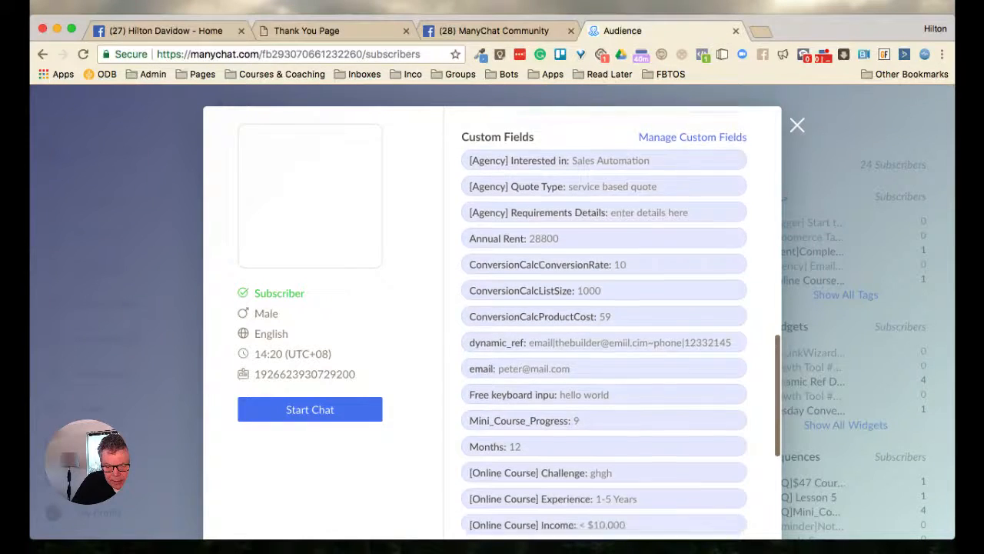
{"action": "scroll", "coordinate": [603, 323], "scroll_direction": "down", "scroll_amount": 4}
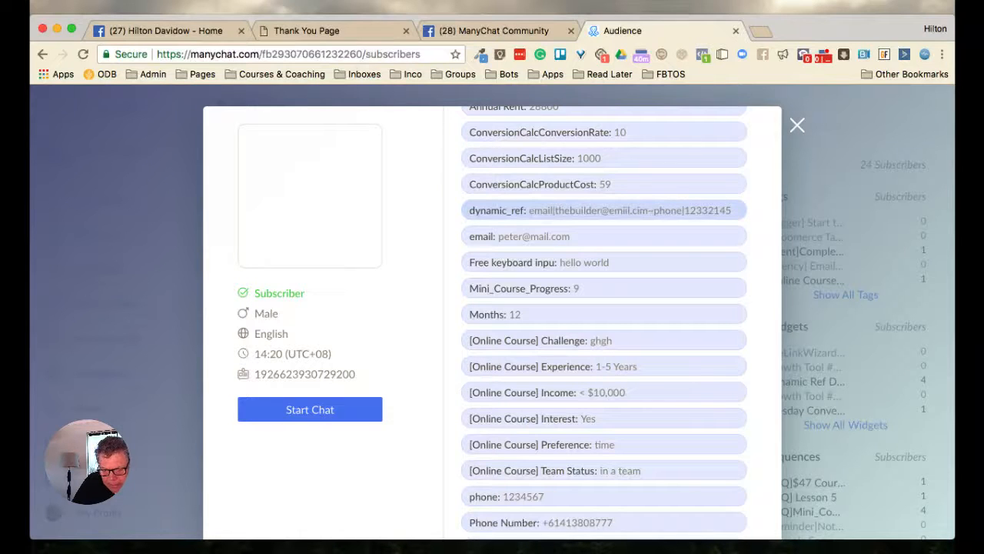
{"action": "scroll", "coordinate": [604, 262], "scroll_direction": "down", "scroll_amount": 1}
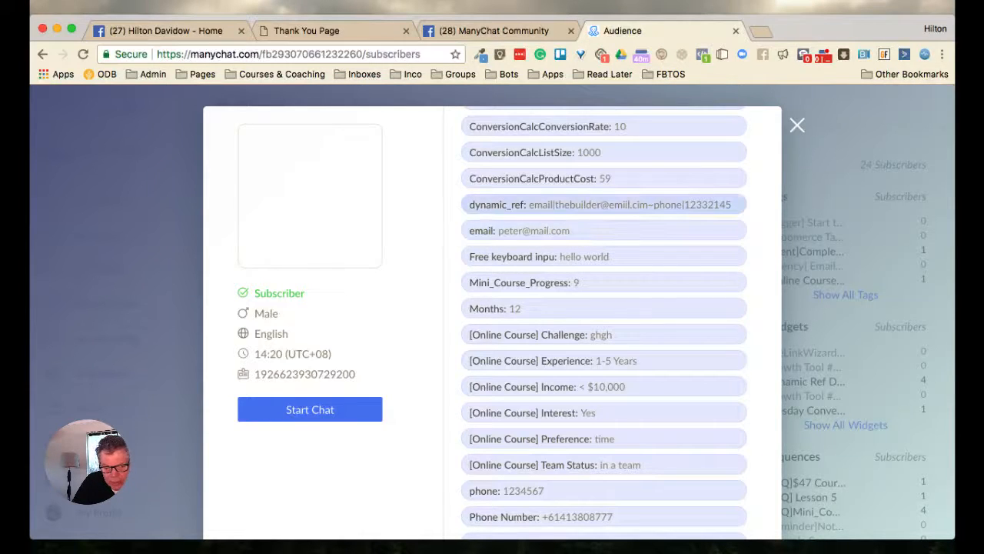
{"action": "left_click", "coordinate": [600, 205]}
{"action": "left_click", "coordinate": [496, 311]}
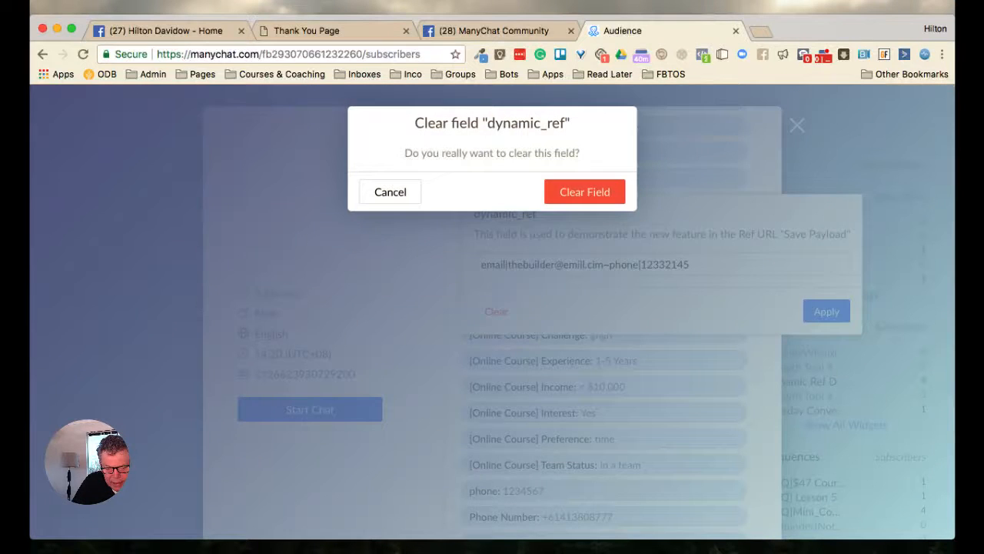
{"action": "left_click", "coordinate": [584, 191]}
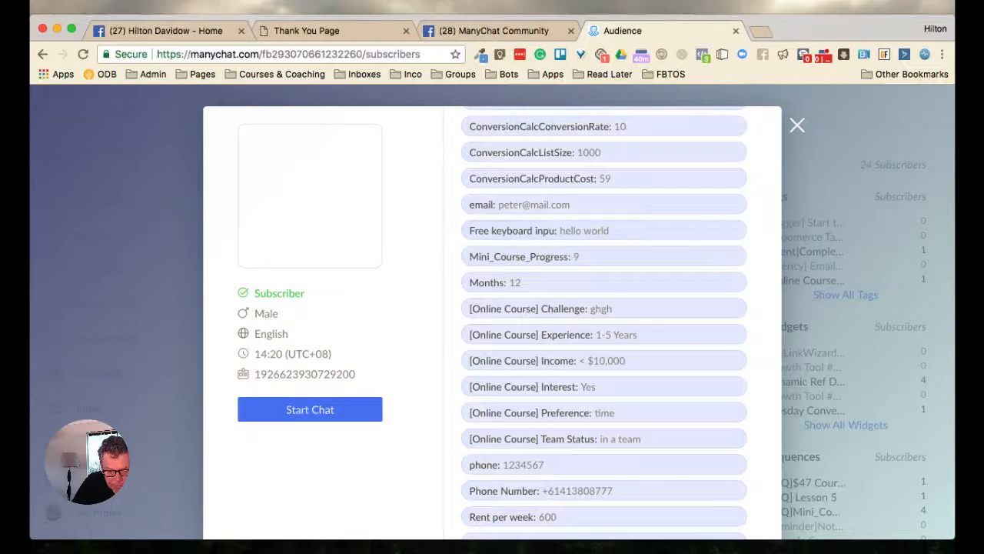
Clear the email custom field in the subscriber's profile
{"action": "left_click", "coordinate": [534, 205]}
{"action": "left_click", "coordinate": [496, 312]}
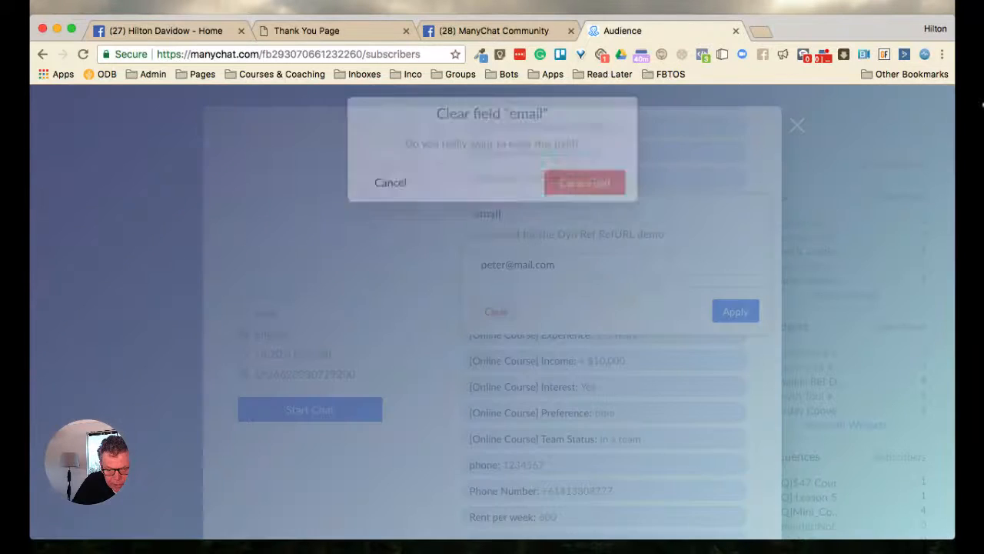
{"action": "left_click", "coordinate": [584, 190]}
Clear the phone custom field used for the DynRef RefURL demo and close the subscriber's profile
{"action": "scroll", "coordinate": [604, 384], "scroll_direction": "down", "scroll_amount": 2}
{"action": "left_click", "coordinate": [507, 410]}
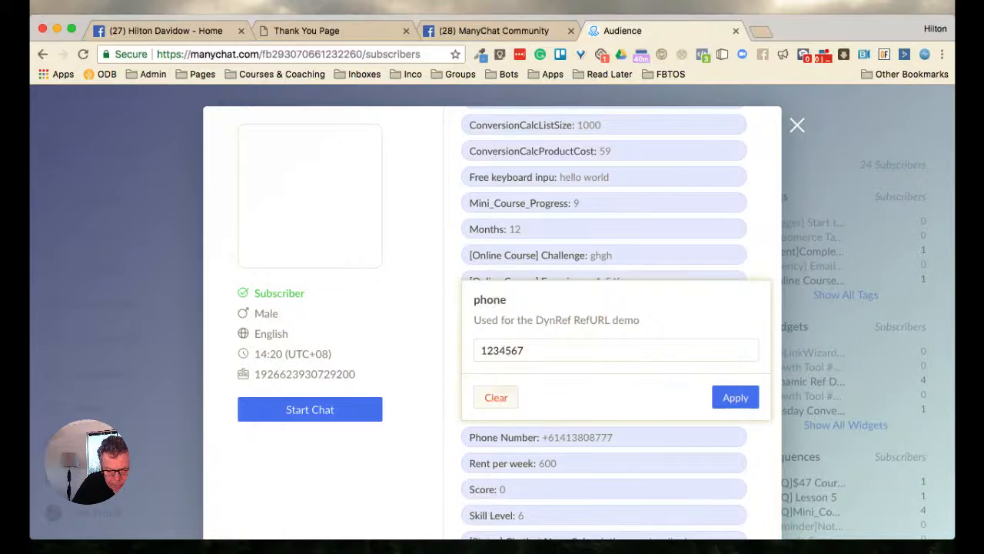
{"action": "left_click", "coordinate": [496, 397]}
{"action": "left_click", "coordinate": [584, 191]}
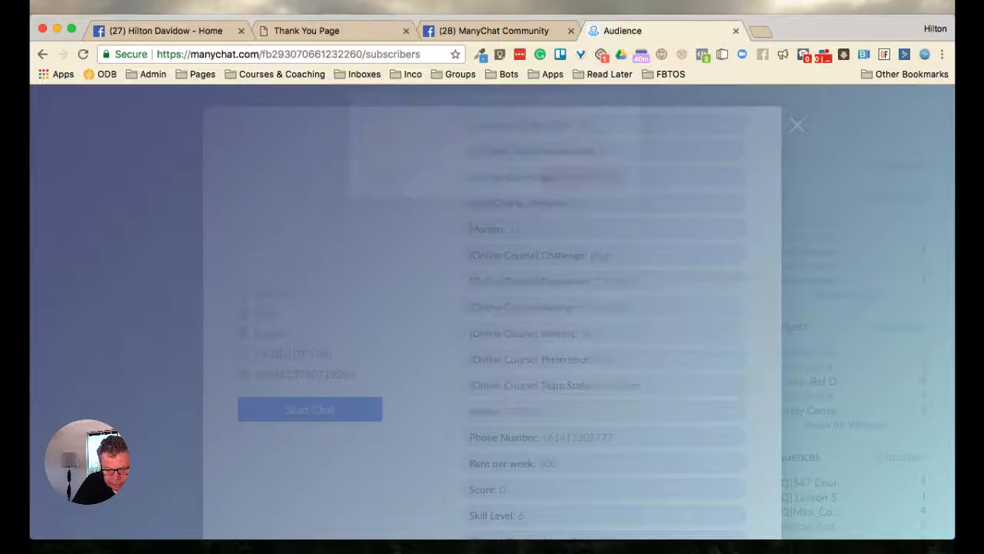
{"action": "scroll", "coordinate": [604, 412], "scroll_direction": "up", "scroll_amount": 3}
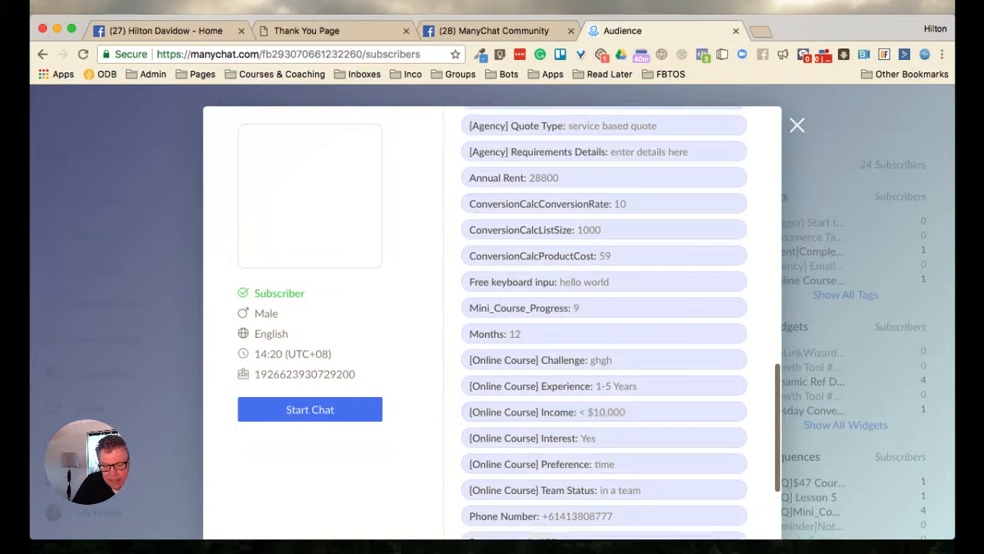
{"action": "left_click", "coordinate": [797, 125]}
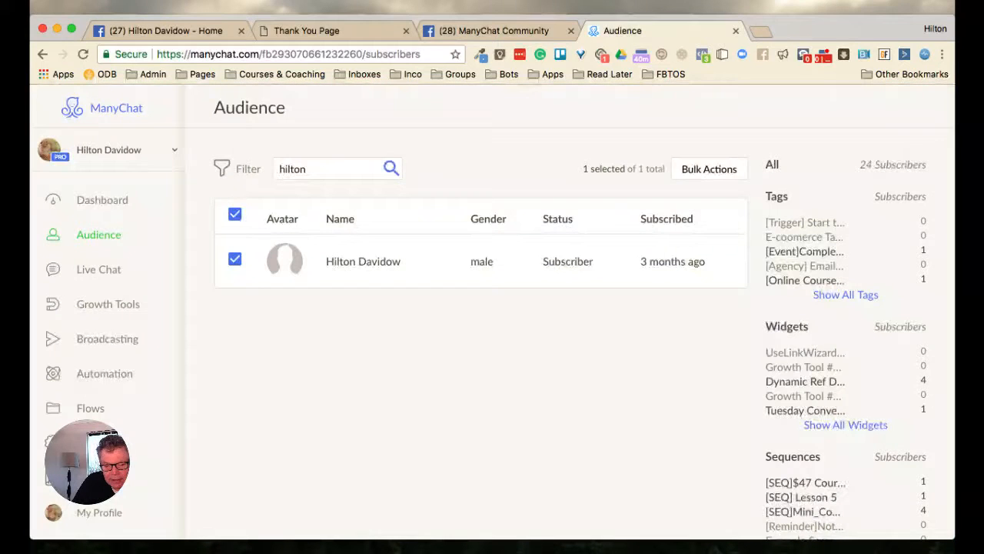
Return to the Thank You page and send the opt-in data to Messenger
{"action": "left_click", "coordinate": [494, 32]}
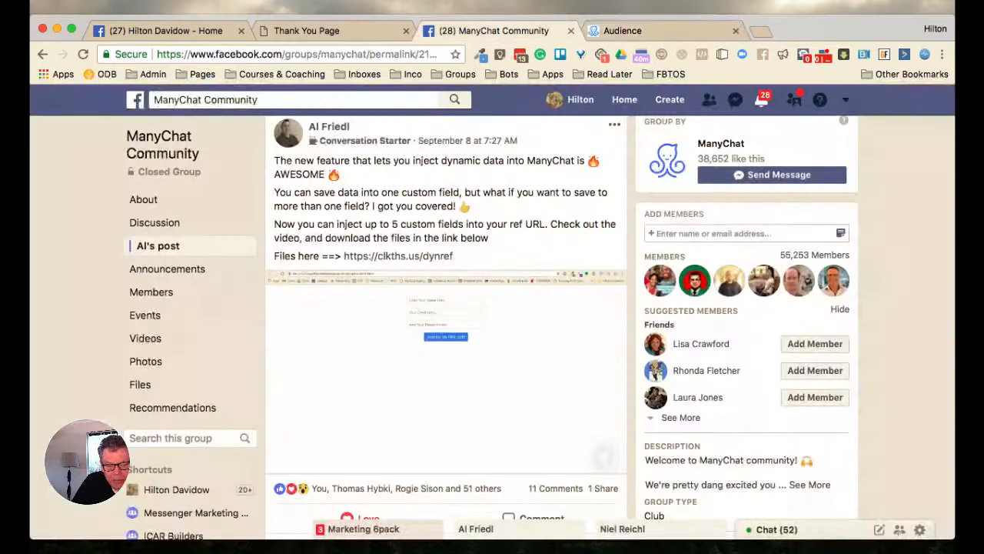
{"action": "left_click", "coordinate": [346, 32]}
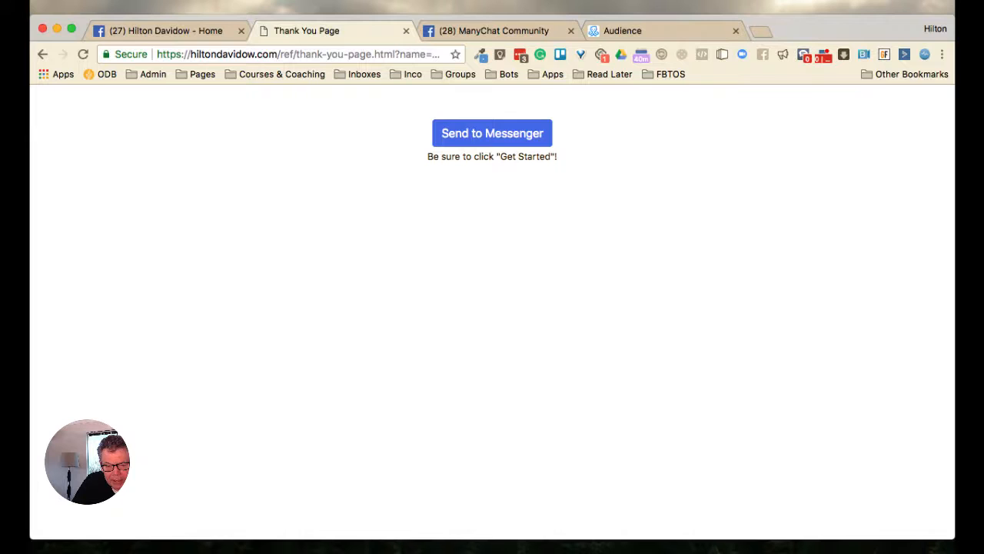
{"action": "left_click", "coordinate": [492, 133]}
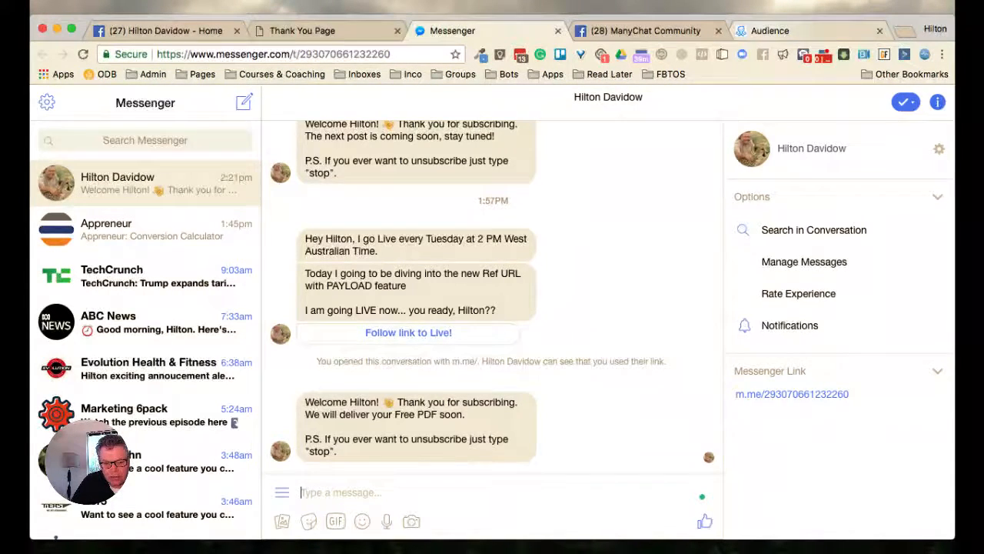
Switch to the ManyChat audience, open the subscriber's profile and examine the dynamic_ref, email and phone custom fields
{"action": "left_click", "coordinate": [799, 30]}
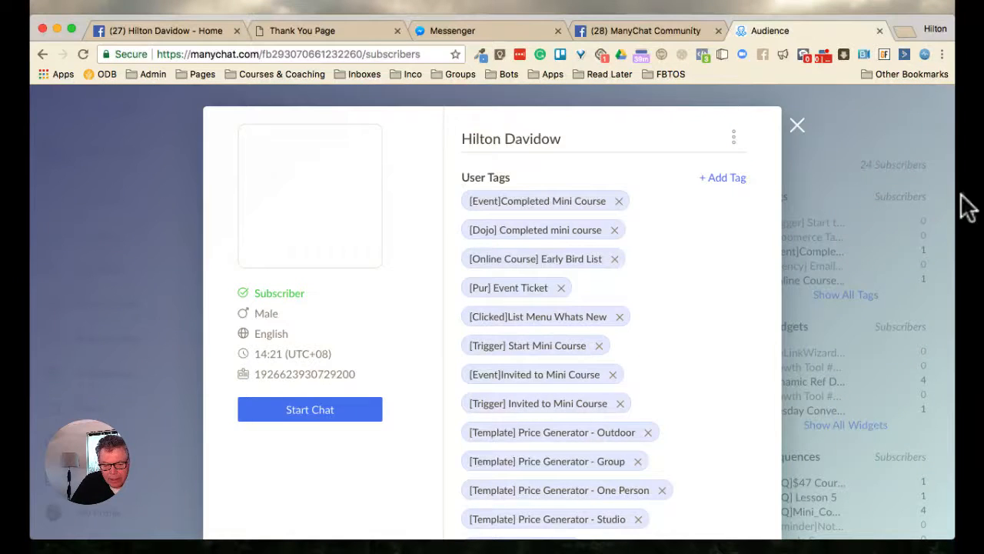
{"action": "scroll", "coordinate": [604, 323], "scroll_direction": "down", "scroll_amount": 6}
{"action": "scroll", "coordinate": [604, 323], "scroll_direction": "down", "scroll_amount": 6}
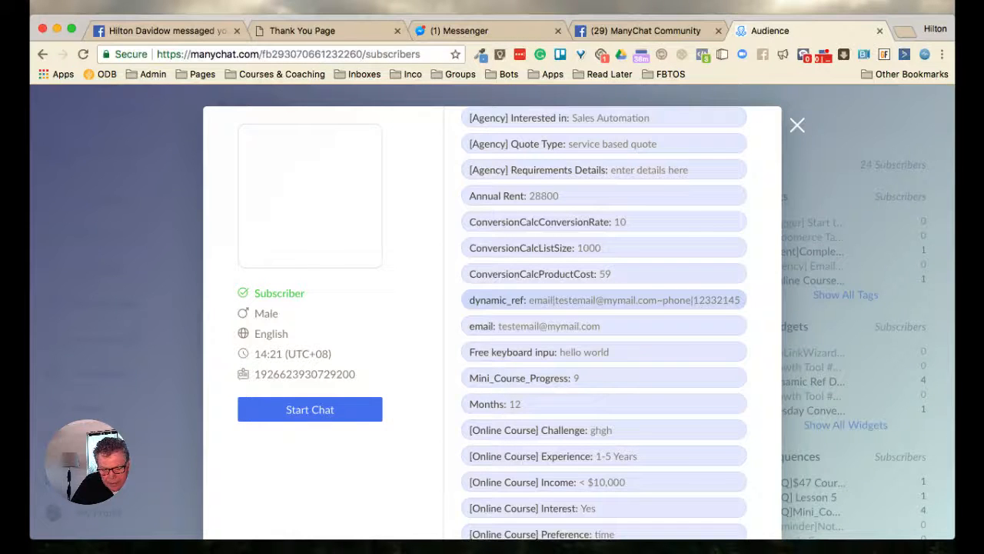
{"action": "scroll", "coordinate": [603, 430], "scroll_direction": "down", "scroll_amount": 2}
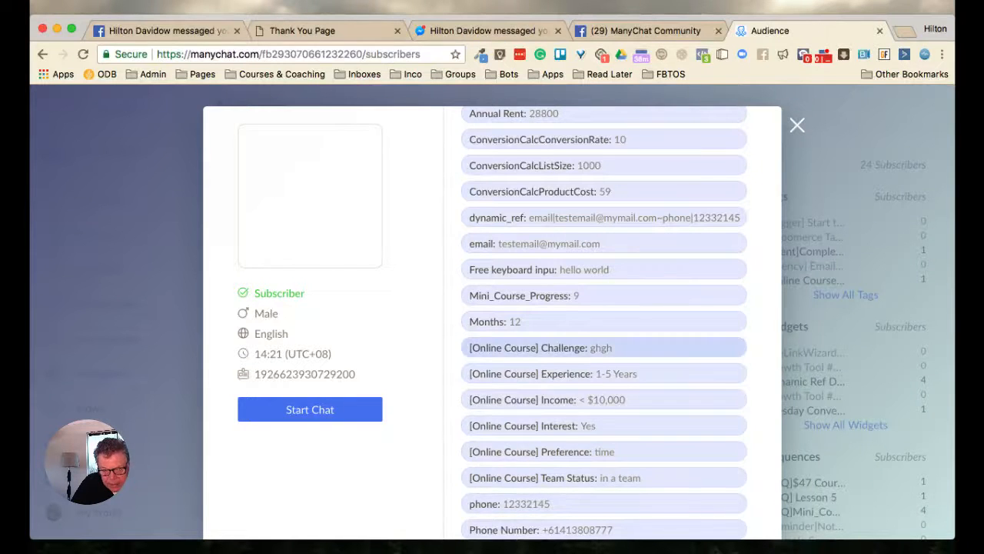
{"action": "scroll", "coordinate": [604, 346], "scroll_direction": "up", "scroll_amount": 6}
{"action": "scroll", "coordinate": [604, 346], "scroll_direction": "down", "scroll_amount": 1}
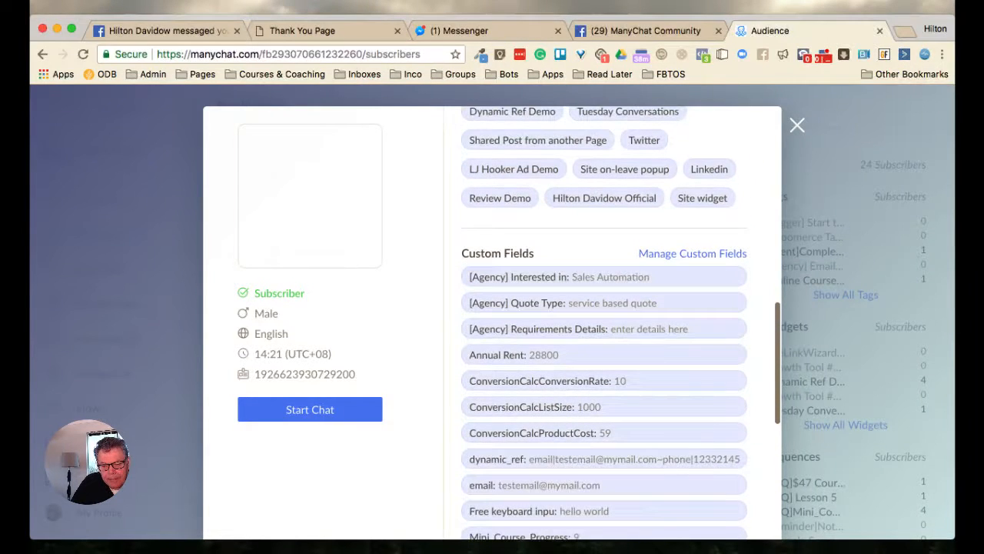
Go back to the opt-in form and replace its entries with a different first name, email address and phone number
{"action": "left_click", "coordinate": [490, 31]}
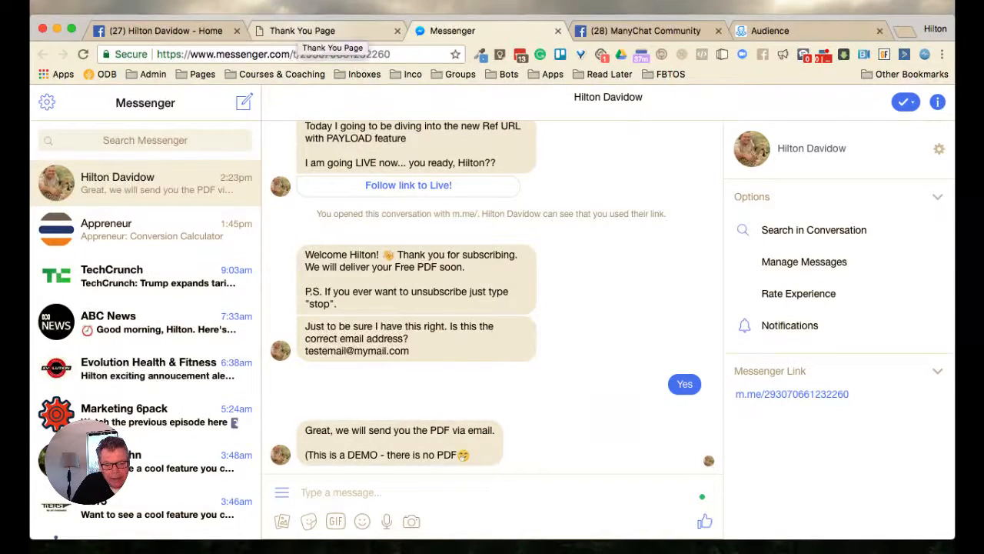
{"action": "left_click", "coordinate": [303, 31]}
{"action": "left_click", "coordinate": [43, 55]}
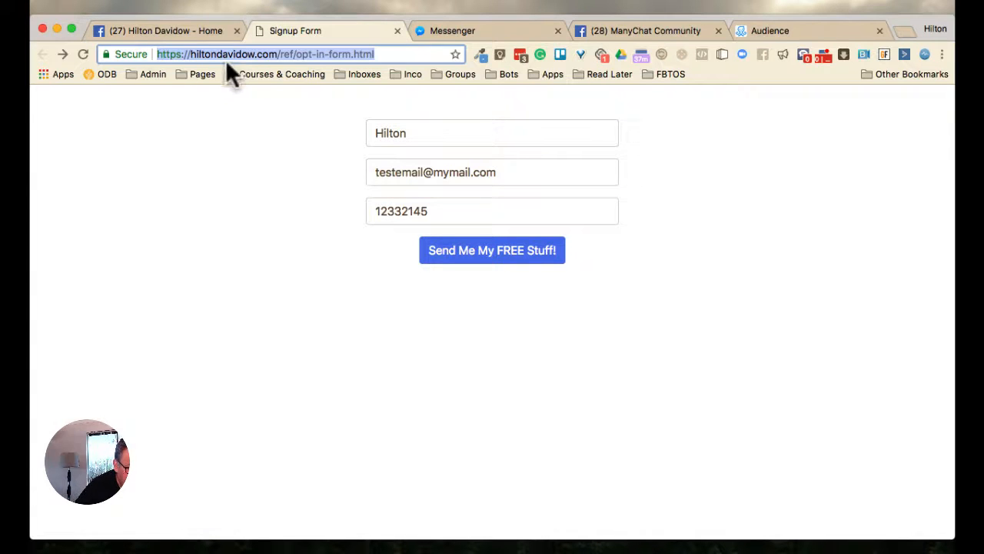
{"action": "left_click_drag", "start_coordinate": [408, 134], "coordinate": [374, 133]}
{"action": "type", "text": "La"}
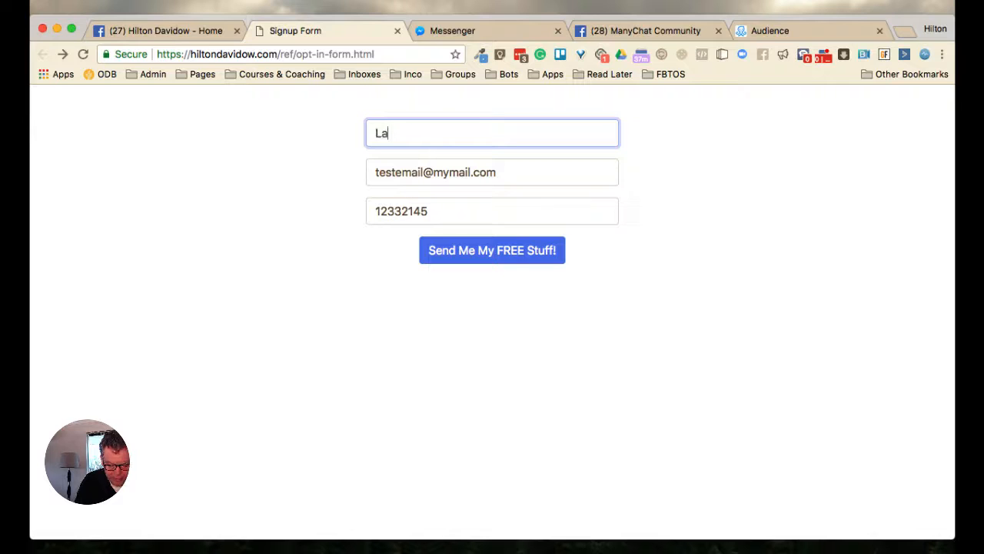
{"action": "type", "text": "drick"}
{"action": "double_click", "coordinate": [395, 172]}
{"action": "type", "text": "ladrick"}
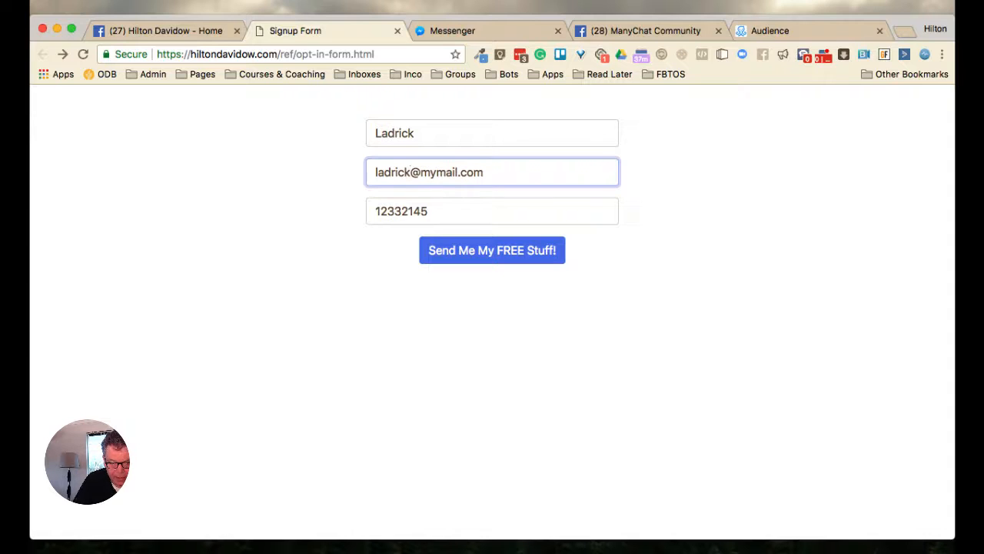
{"action": "left_click", "coordinate": [429, 211]}
{"action": "key", "text": "super+a"}
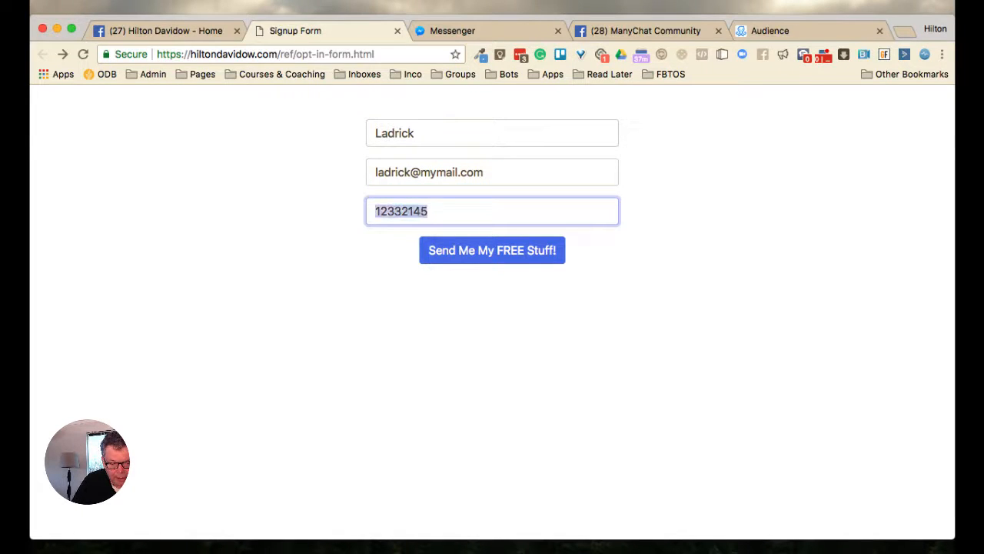
{"action": "type", "text": "9876543"}
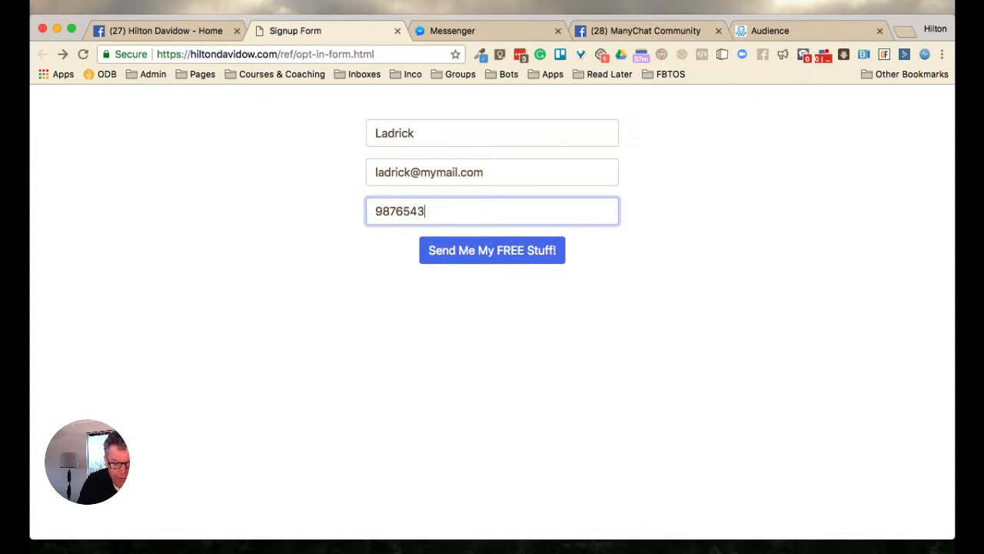
Submit the opt-in form and send its data to Messenger from the Thank You page
{"action": "key", "text": "Tab"}
{"action": "key", "text": "Return"}
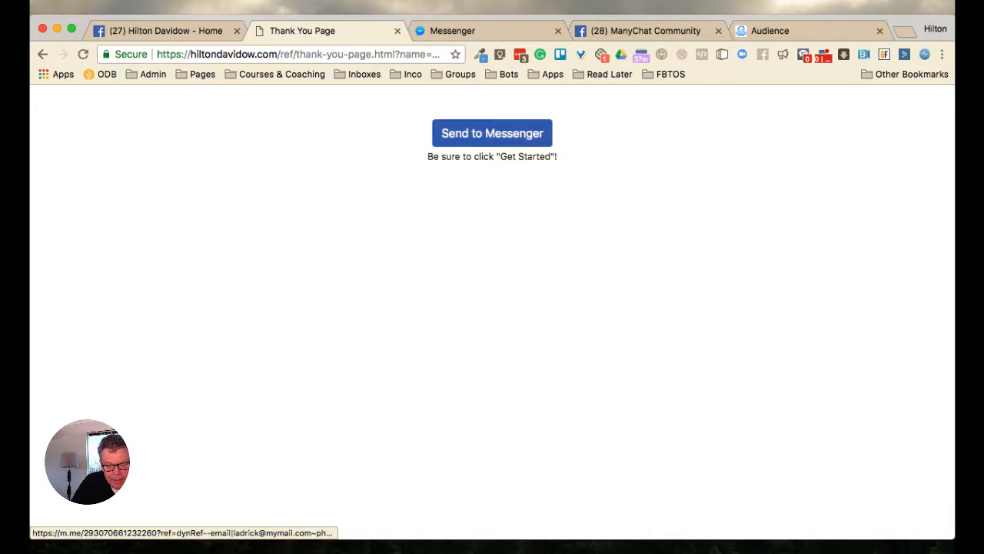
{"action": "left_click", "coordinate": [492, 133]}
{"action": "left_click", "coordinate": [611, 31]}
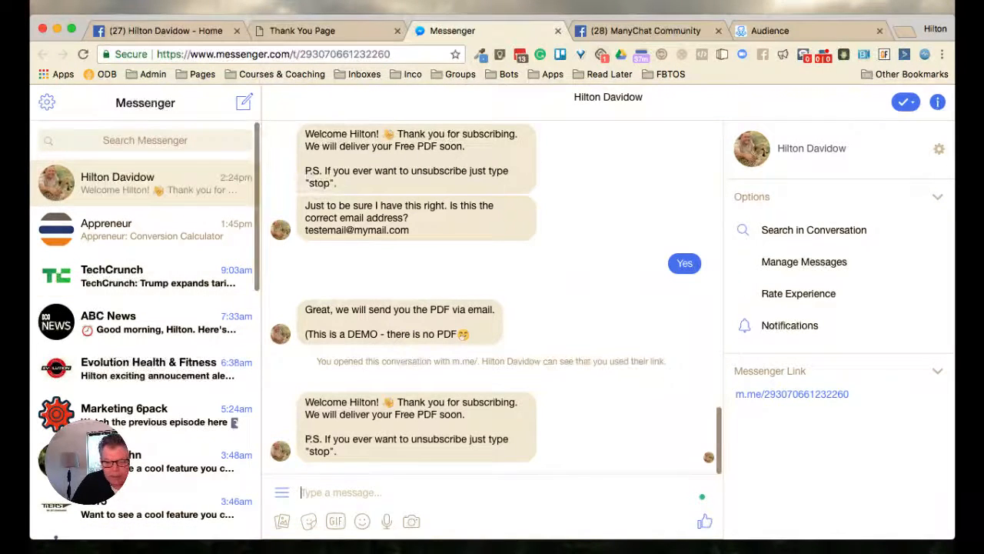
Reopen the subscriber's ManyChat profile to refresh it, check the dynamic_ref, email and phone custom fields, and close the profile
{"action": "left_click", "coordinate": [770, 30]}
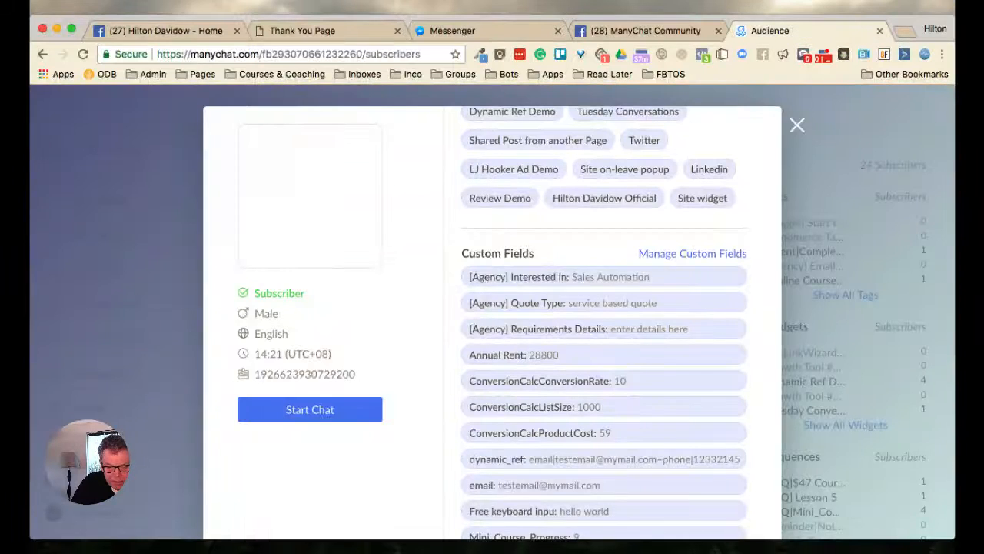
{"action": "left_click", "coordinate": [797, 126]}
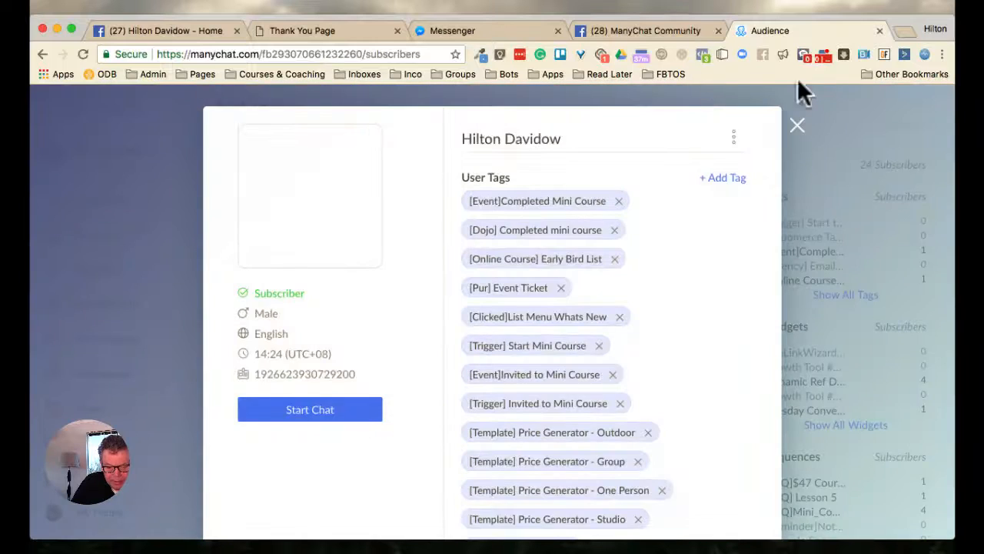
{"action": "scroll", "coordinate": [604, 308], "scroll_direction": "down", "scroll_amount": 5}
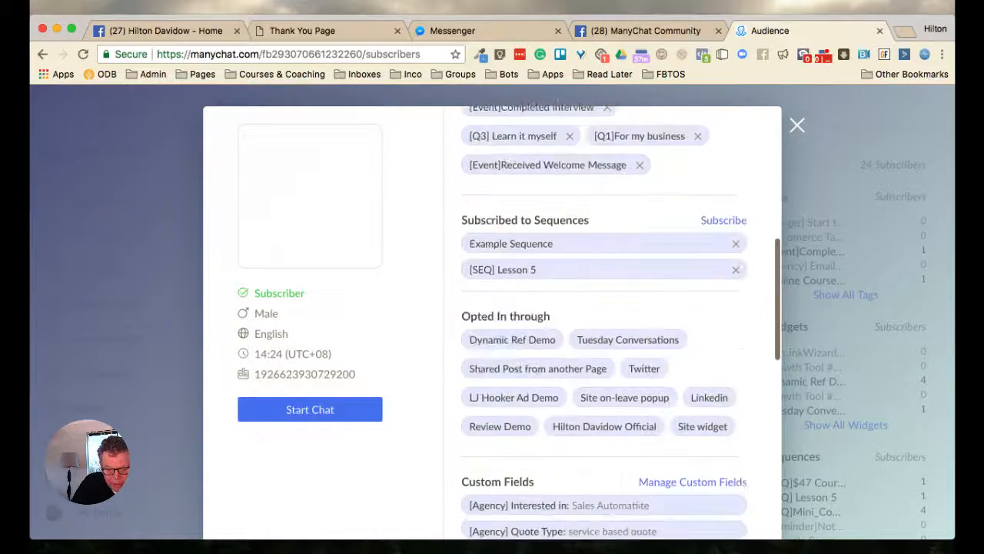
{"action": "scroll", "coordinate": [603, 307], "scroll_direction": "down", "scroll_amount": 8}
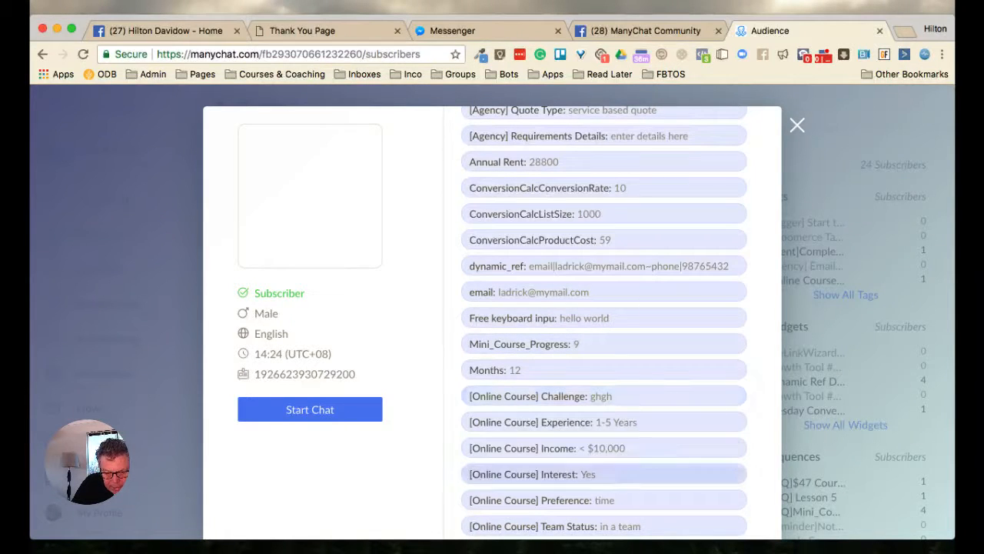
{"action": "scroll", "coordinate": [603, 481], "scroll_direction": "down", "scroll_amount": 3}
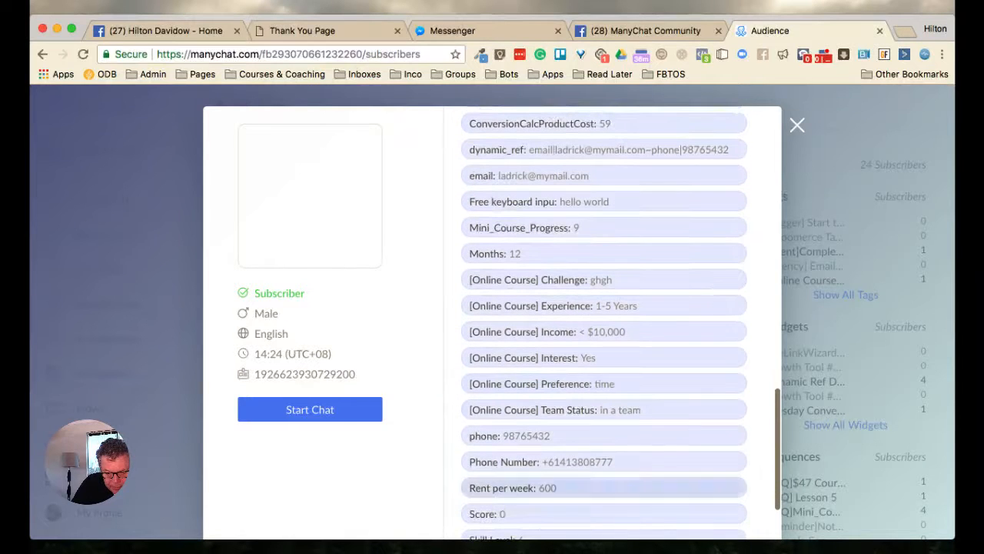
{"action": "scroll", "coordinate": [603, 358], "scroll_direction": "up", "scroll_amount": 4}
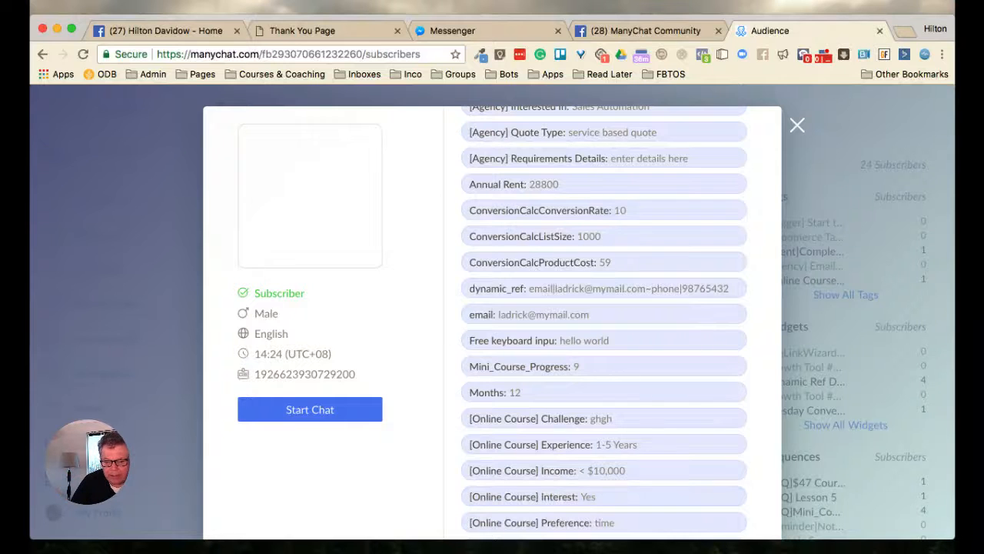
{"action": "left_click", "coordinate": [796, 125]}
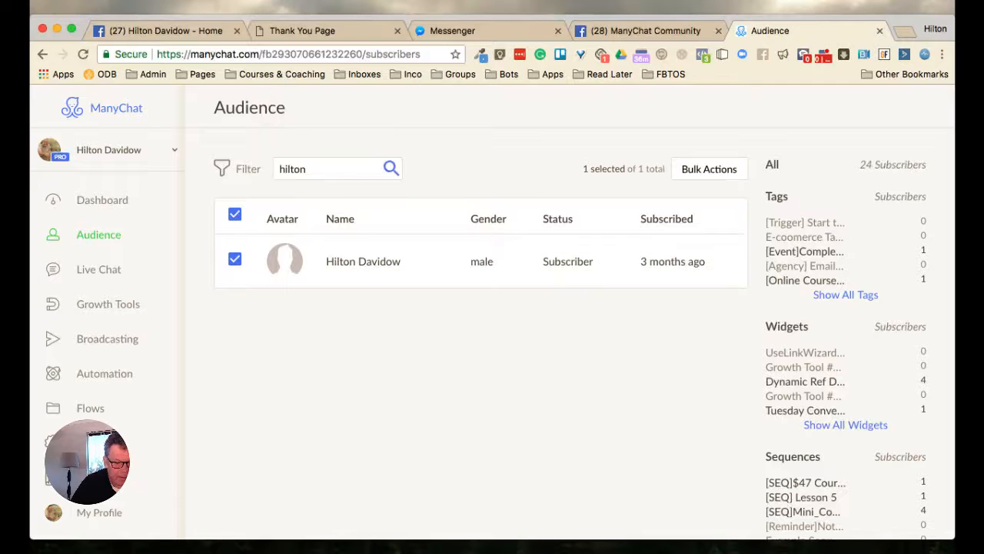
Copy the Messenger Ref URL from the Dynamic Ref Demo growth tool's setup and paste it as the address in a new tab
{"action": "left_click", "coordinate": [107, 304]}
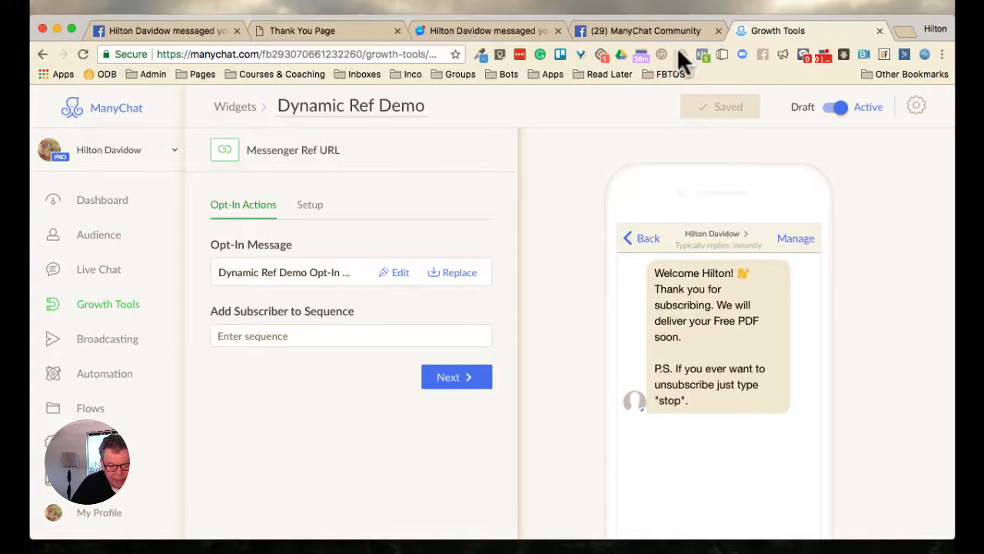
{"action": "left_click", "coordinate": [309, 205]}
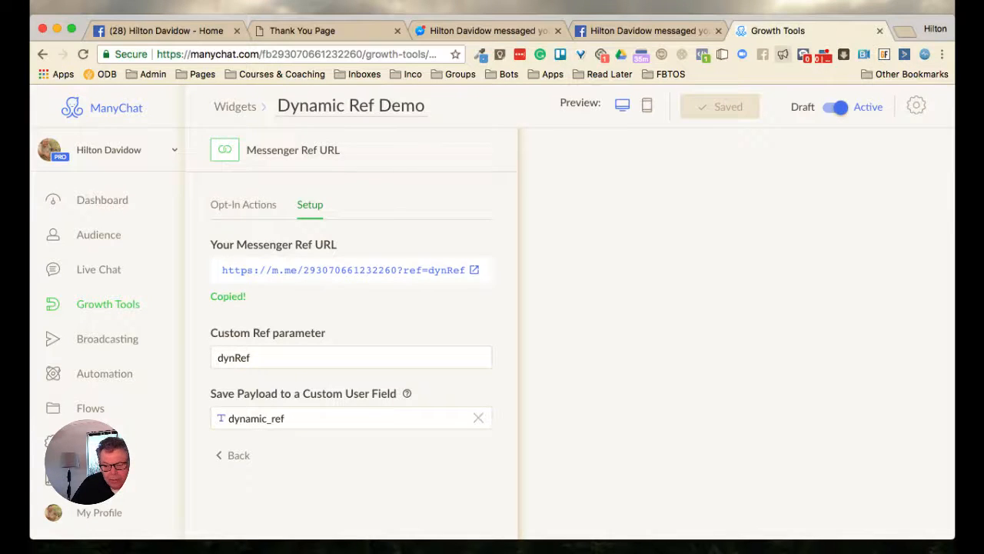
{"action": "key", "text": "super+t"}
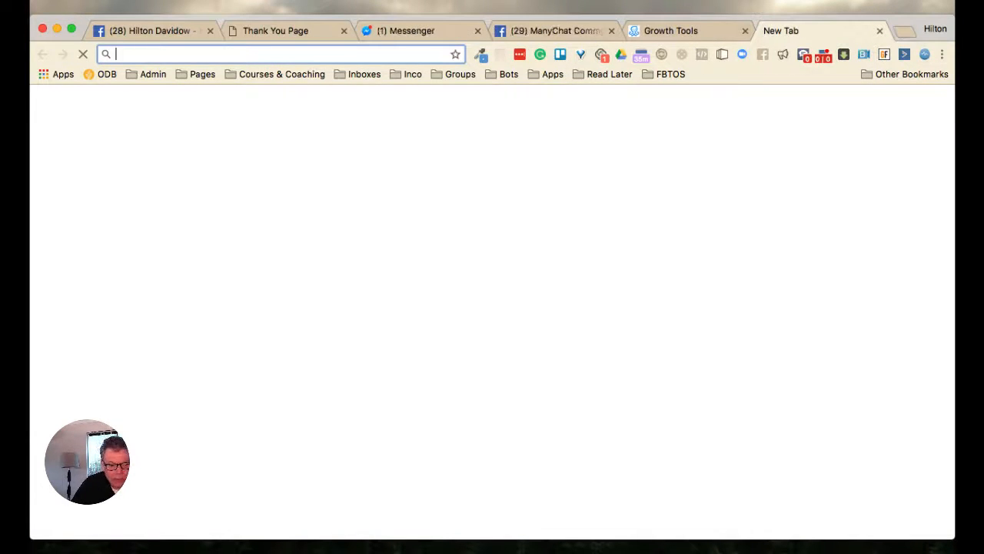
{"action": "key", "text": "super+v"}
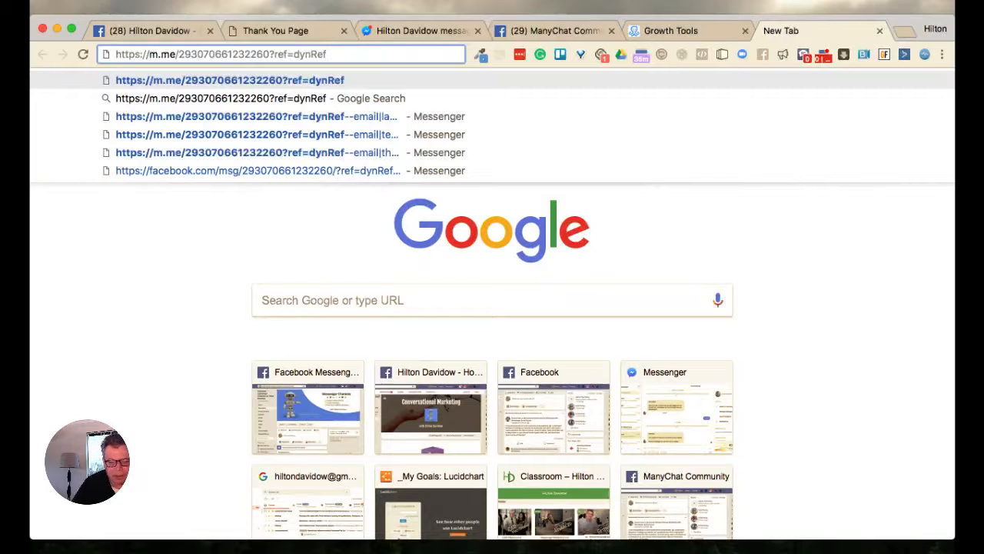
Append the payload "--testing" to the pasted ref URL and load it
{"action": "type", "text": "--"}
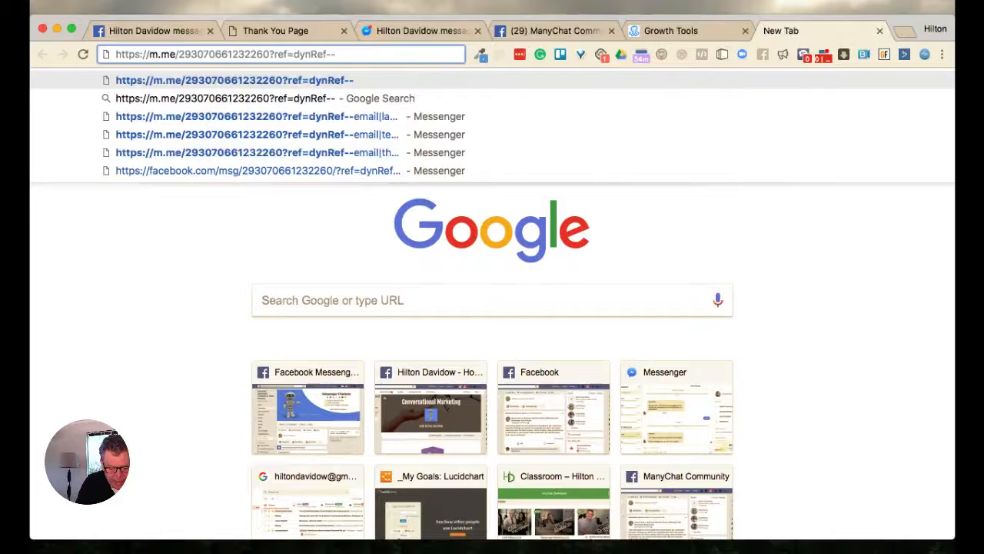
{"action": "type", "text": "testing"}
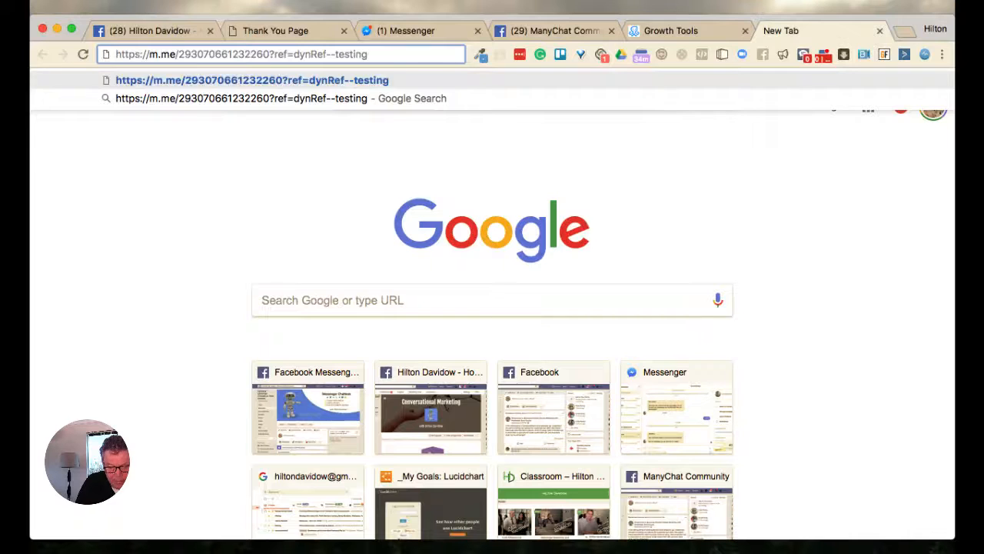
{"action": "key", "text": "Return"}
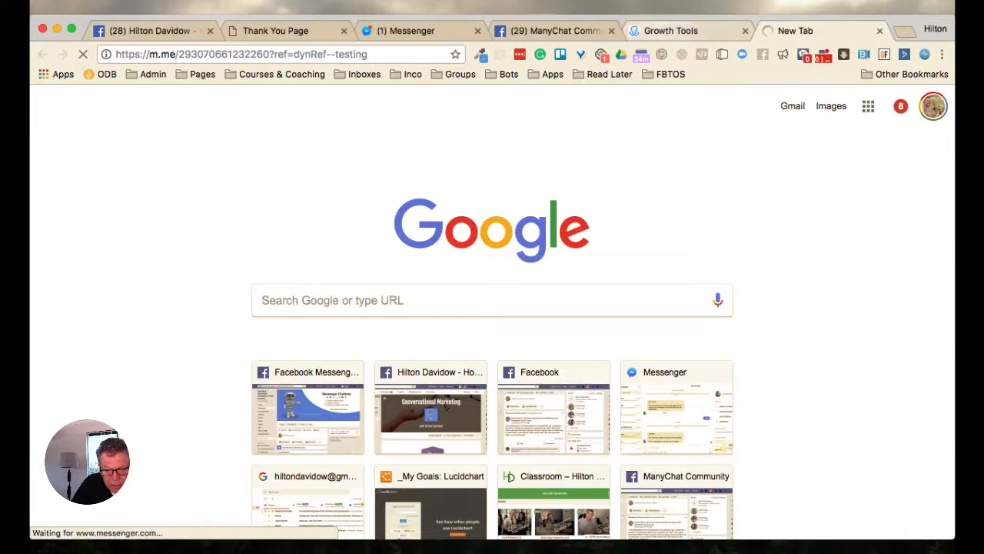
Search the ManyChat audience by the subscriber's first name, open the matching profile and check the dynamic_ref, email and phone custom fields
{"action": "left_click", "coordinate": [676, 30]}
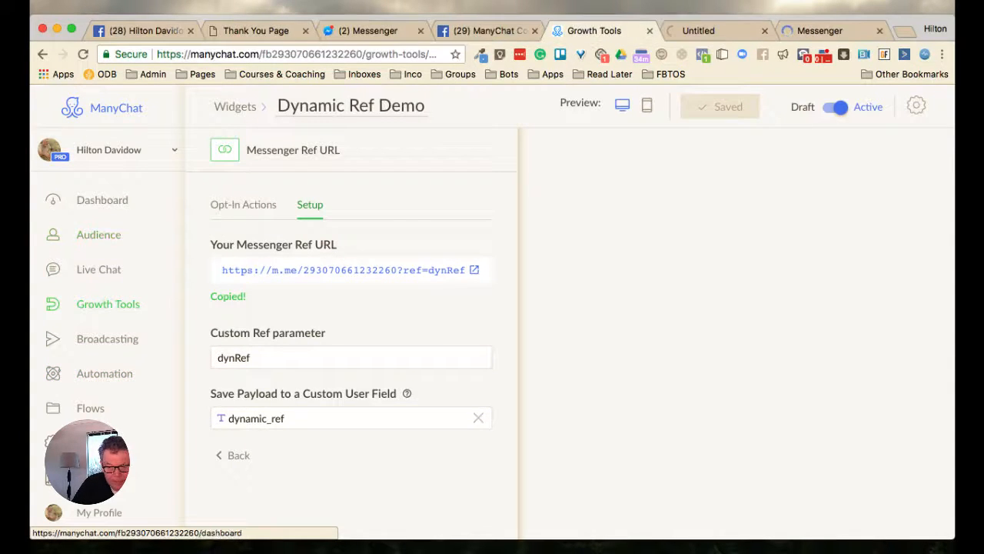
{"action": "left_click", "coordinate": [699, 31]}
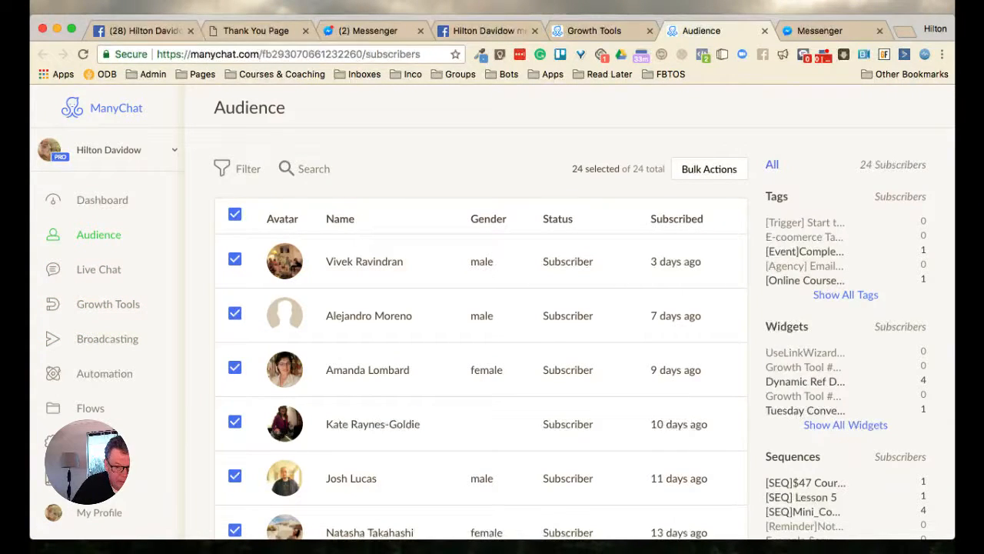
{"action": "left_click", "coordinate": [307, 169]}
{"action": "type", "text": "hilton"}
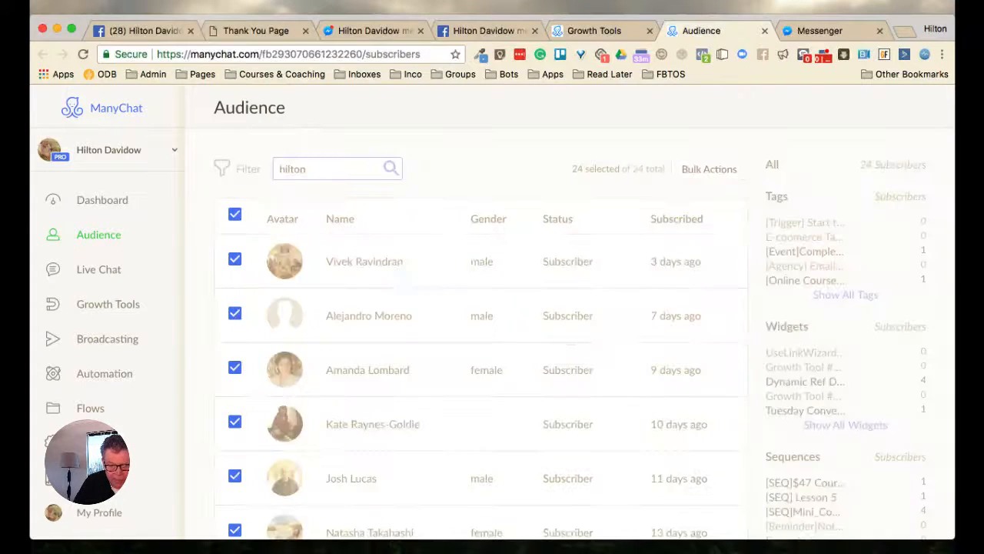
{"action": "left_click", "coordinate": [362, 261]}
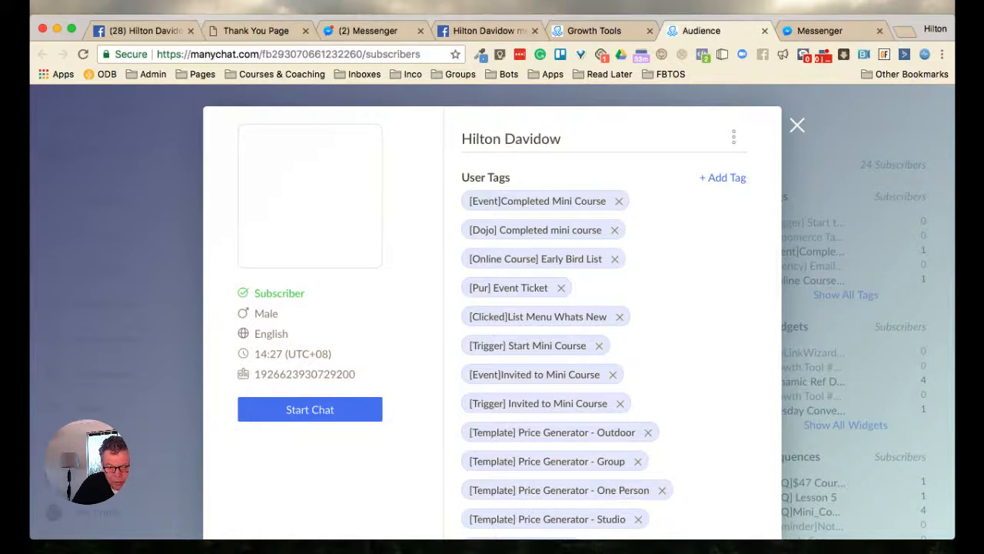
{"action": "scroll", "coordinate": [604, 323], "scroll_direction": "down", "scroll_amount": 10}
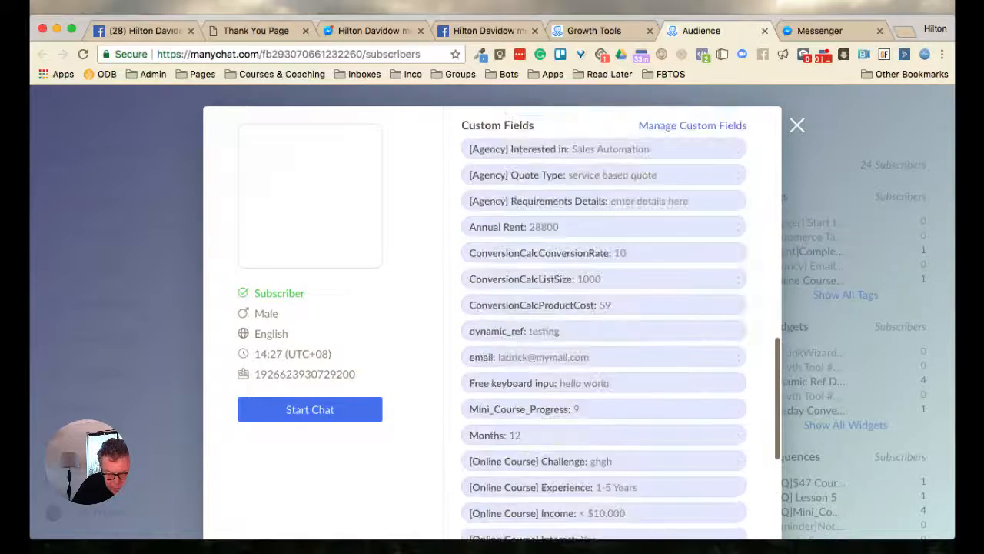
{"action": "scroll", "coordinate": [604, 323], "scroll_direction": "down", "scroll_amount": 3}
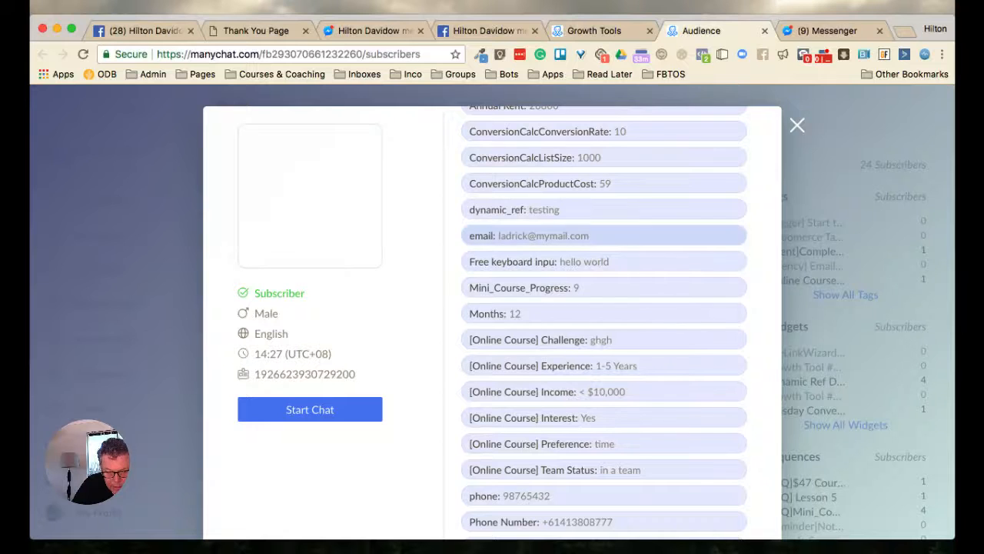
Review the subscriber's dynamic_ref and email custom fields, the Dynamic Ref Demo growth tool's setup and the Facebook page
{"action": "scroll", "coordinate": [605, 234], "scroll_direction": "up", "scroll_amount": 1}
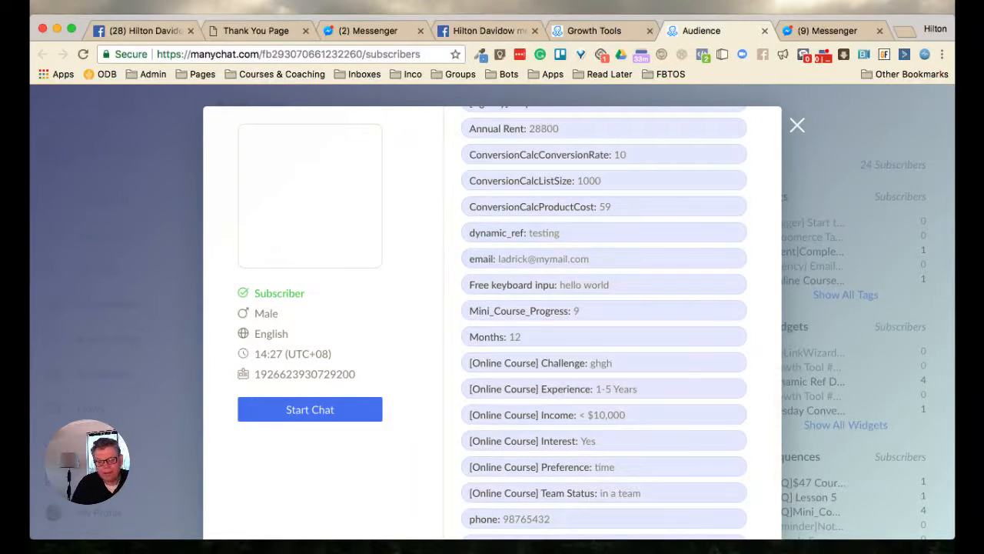
{"action": "left_click", "coordinate": [594, 31]}
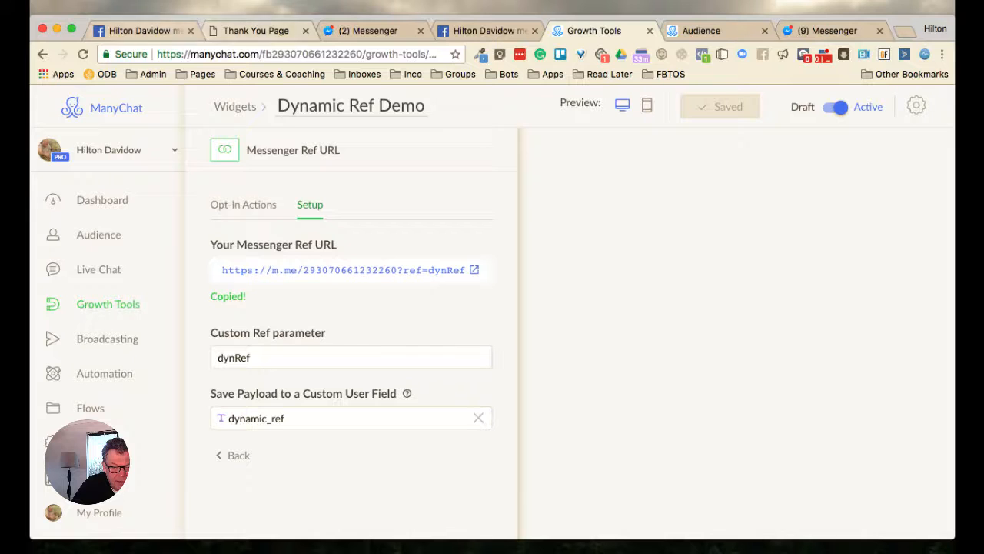
{"action": "left_click", "coordinate": [146, 31]}
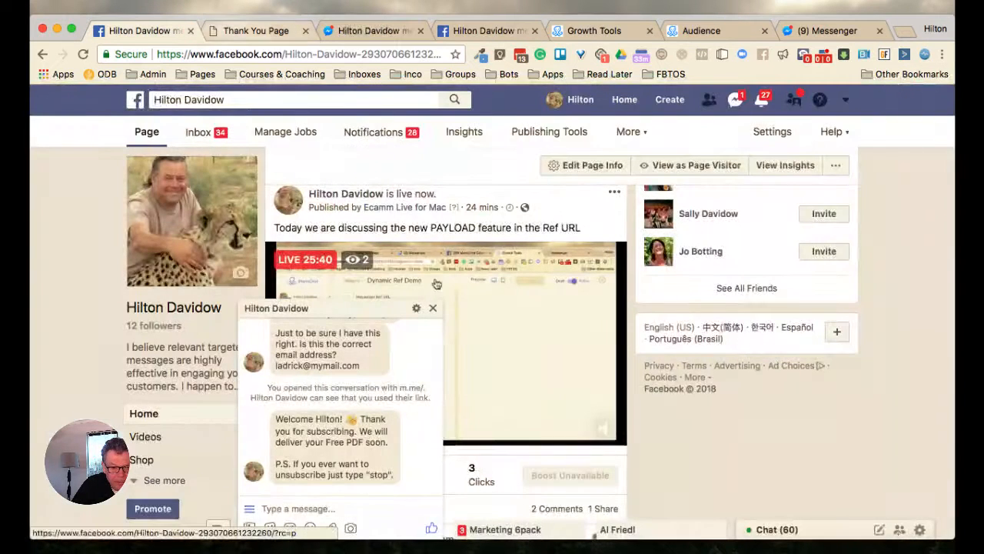
Revisit the opt-in form, return to its thank-you page and inspect the name, email and phone parameters in the page's URL
{"action": "left_click", "coordinate": [256, 31]}
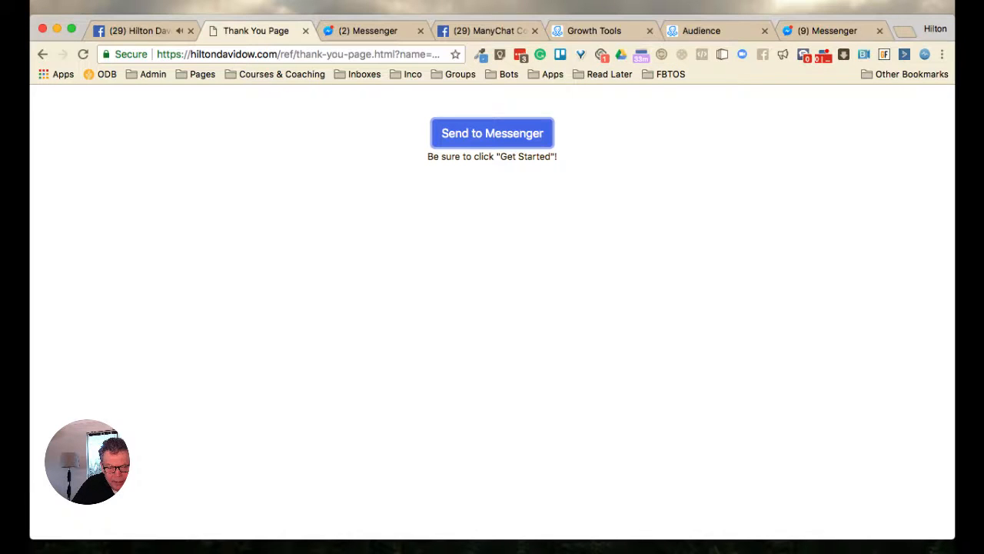
{"action": "left_click", "coordinate": [43, 55]}
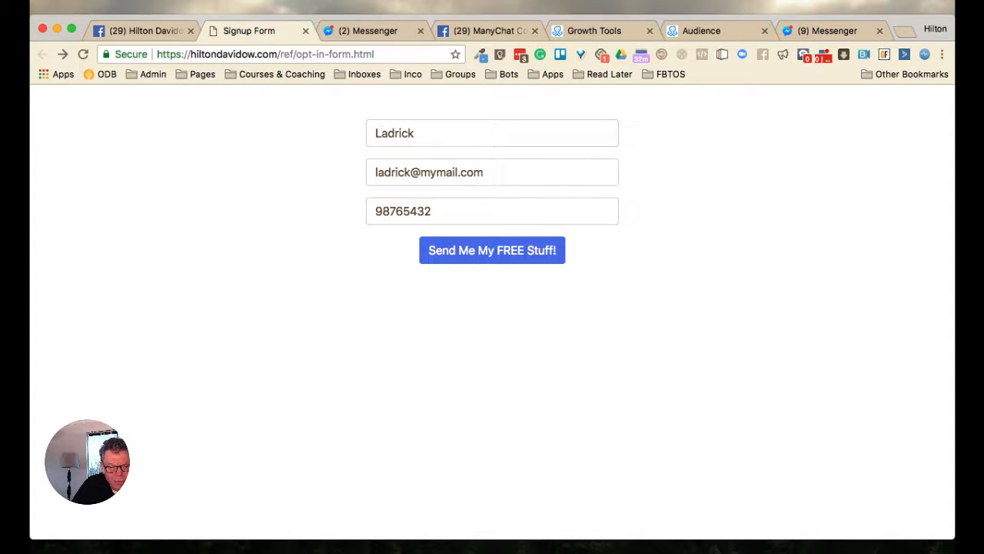
{"action": "left_click", "coordinate": [62, 54]}
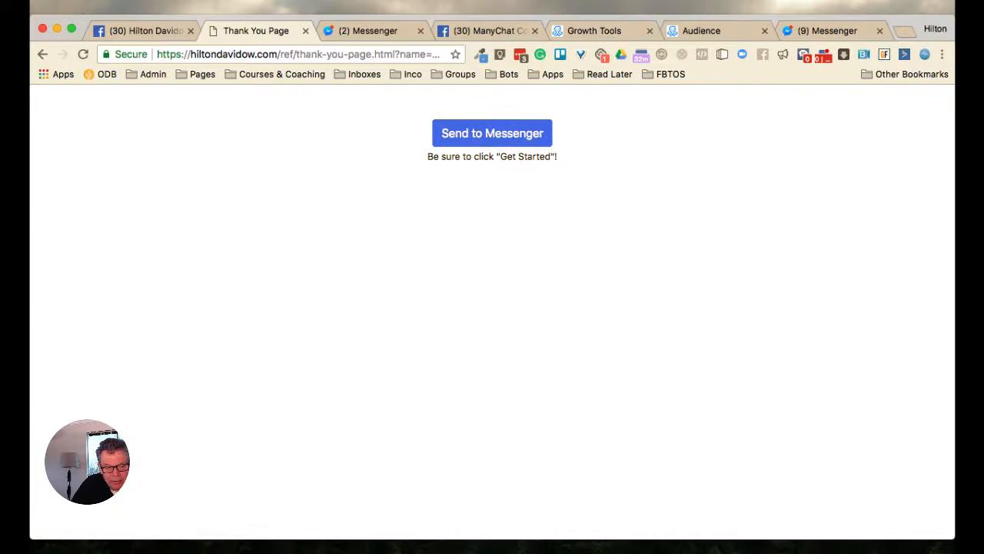
{"action": "left_click_drag", "start_coordinate": [343, 54], "coordinate": [450, 54]}
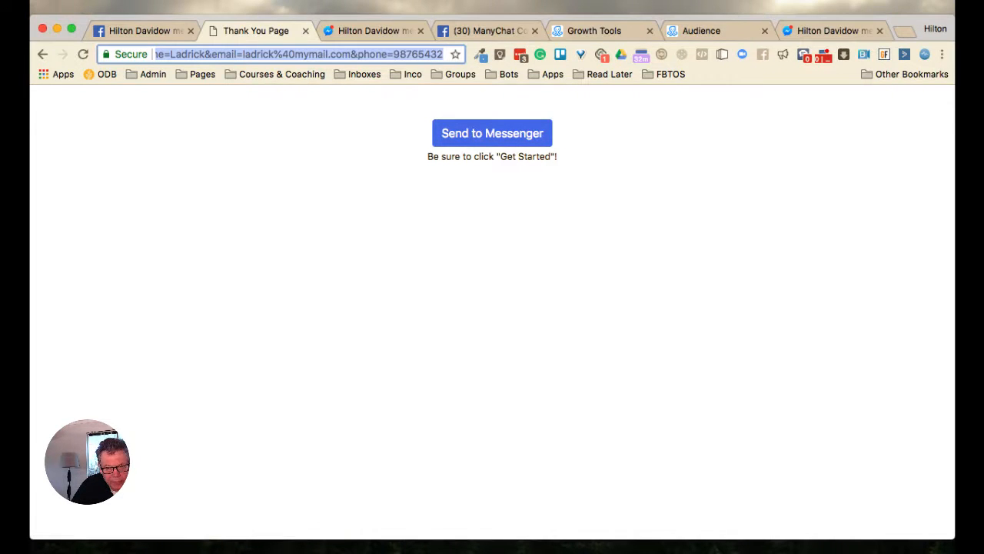
{"action": "key", "text": "Return"}
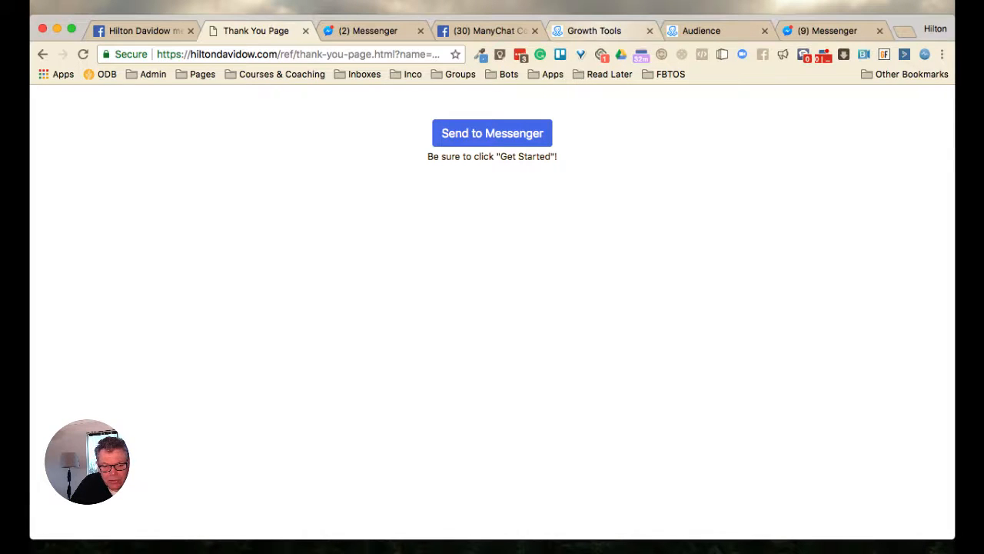
Open the Dynamic Ref Demo Opt-In Message flow from ManyChat's list of flows
{"action": "left_click", "coordinate": [594, 30]}
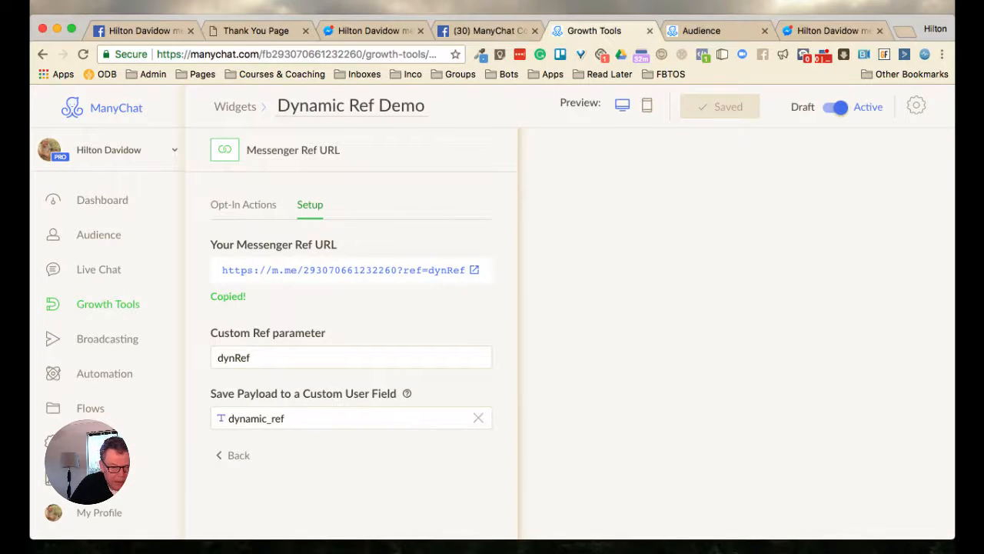
{"action": "left_click", "coordinate": [91, 408]}
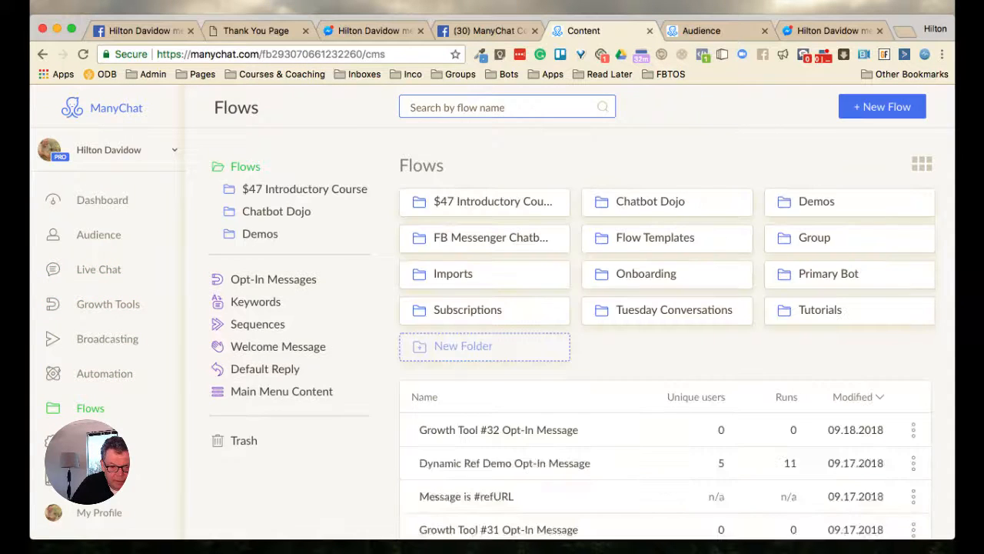
{"action": "scroll", "coordinate": [969, 246], "scroll_direction": "down", "scroll_amount": 2}
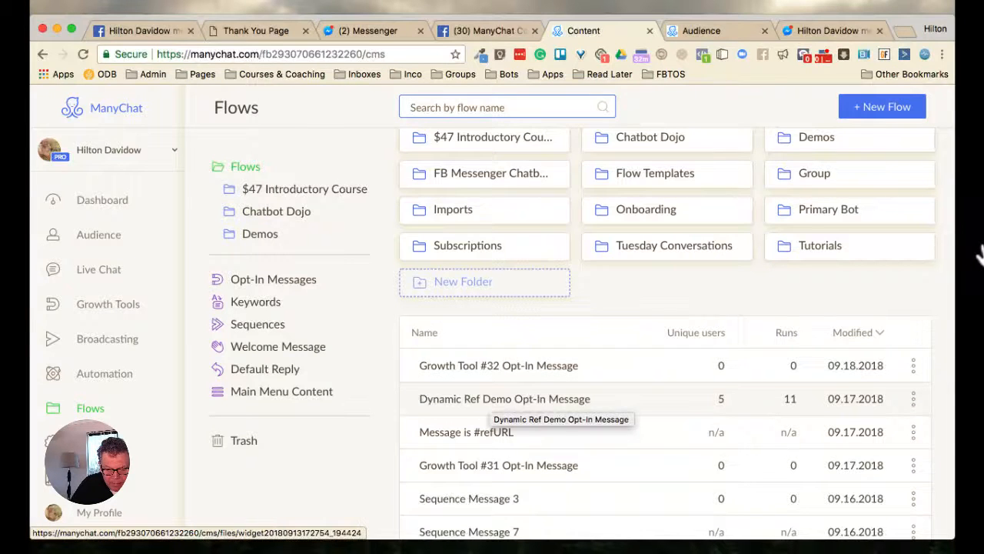
{"action": "left_click", "coordinate": [504, 398]}
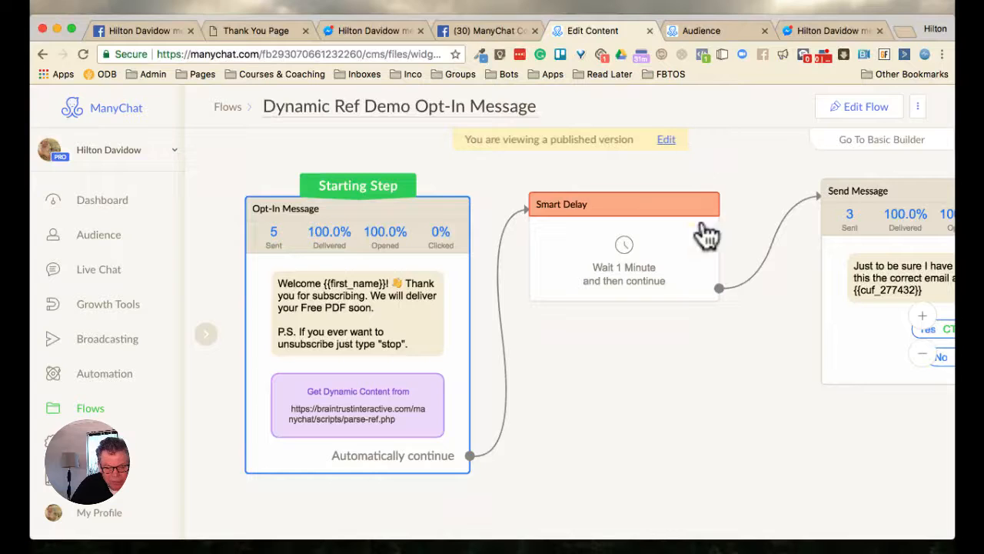
Put the flow into edit mode and show the request body of the opt-in message's dynamic content block
{"action": "scroll", "coordinate": [816, 255], "scroll_direction": "up", "scroll_amount": 2}
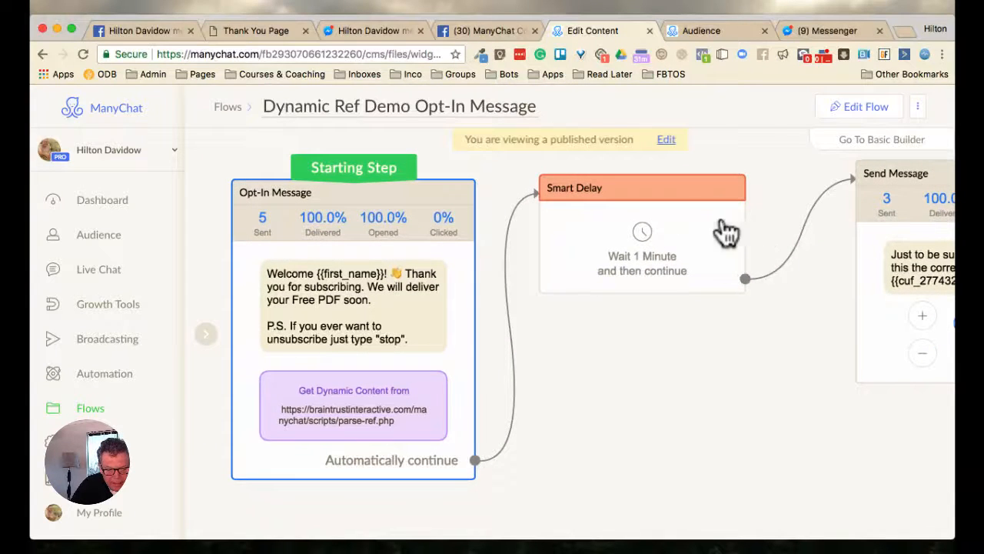
{"action": "left_click", "coordinate": [867, 223]}
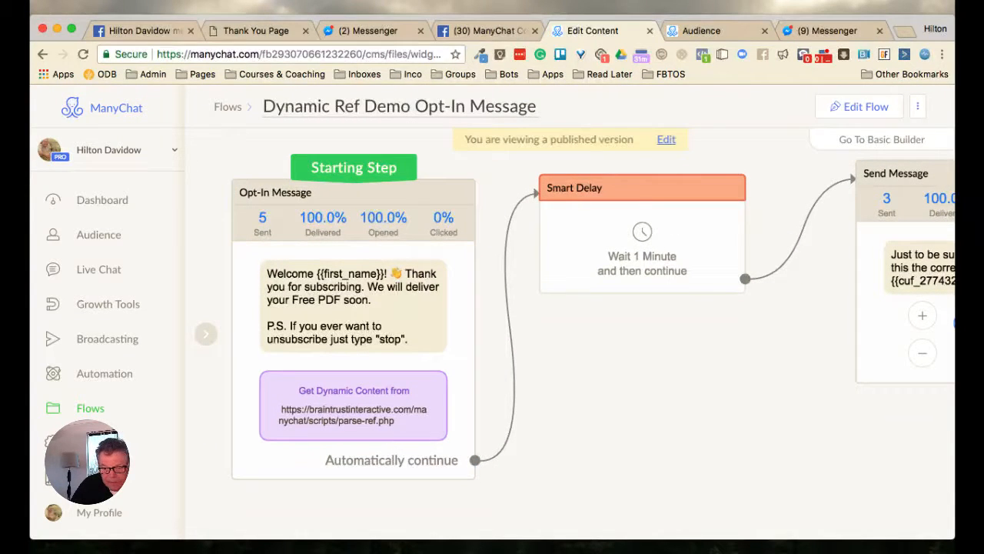
{"action": "left_click", "coordinate": [859, 106]}
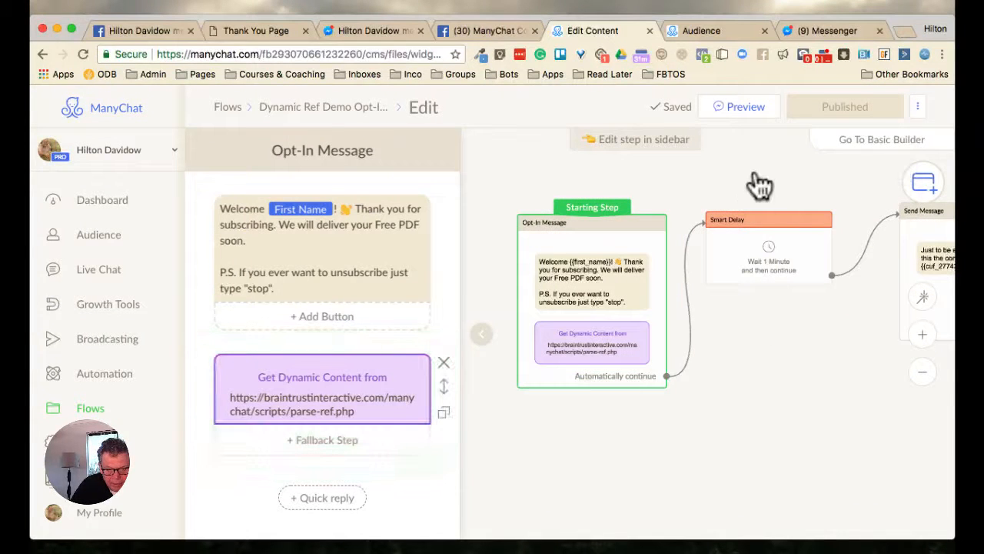
{"action": "left_click", "coordinate": [322, 394]}
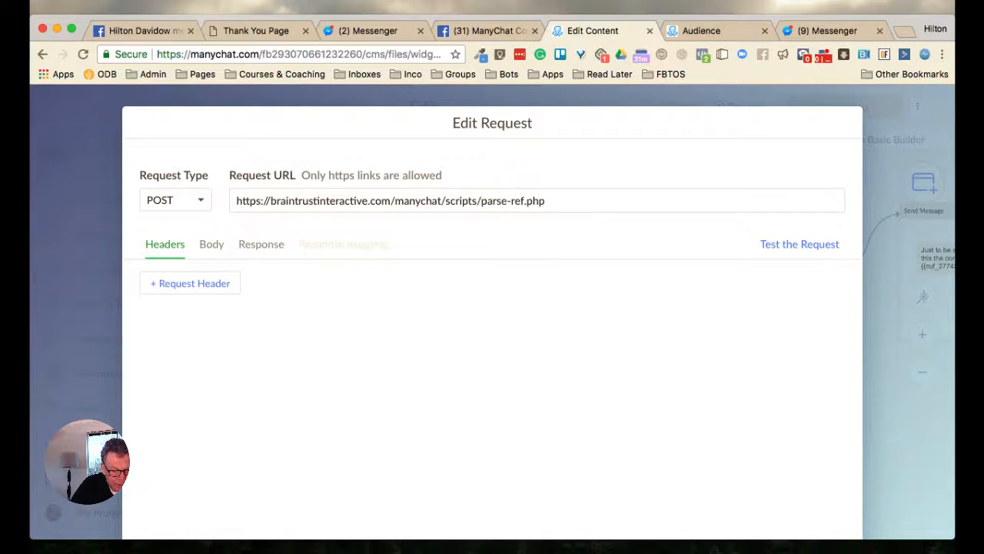
{"action": "left_click", "coordinate": [212, 245]}
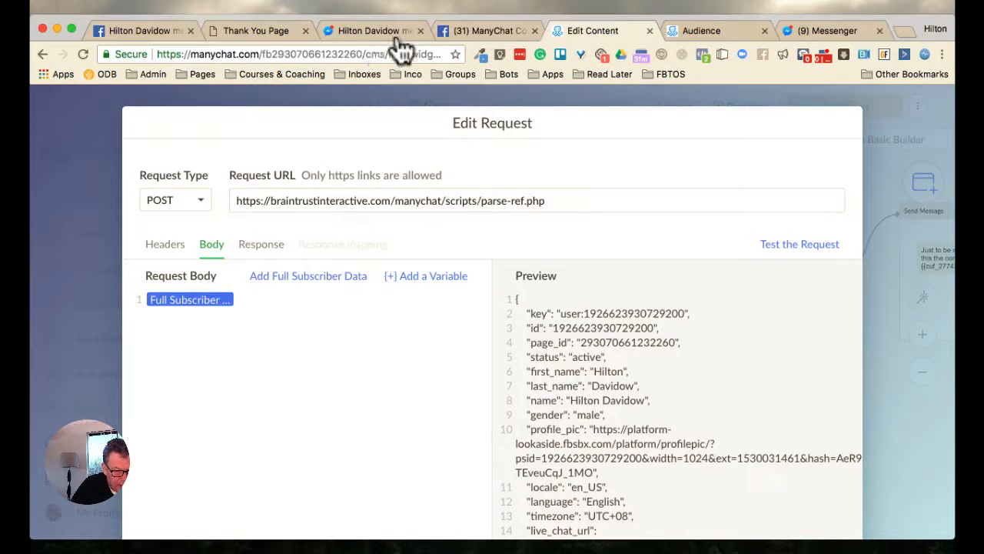
Insert Full Subscriber Data into the request body again and delete the duplicate entry
{"action": "left_click", "coordinate": [308, 276]}
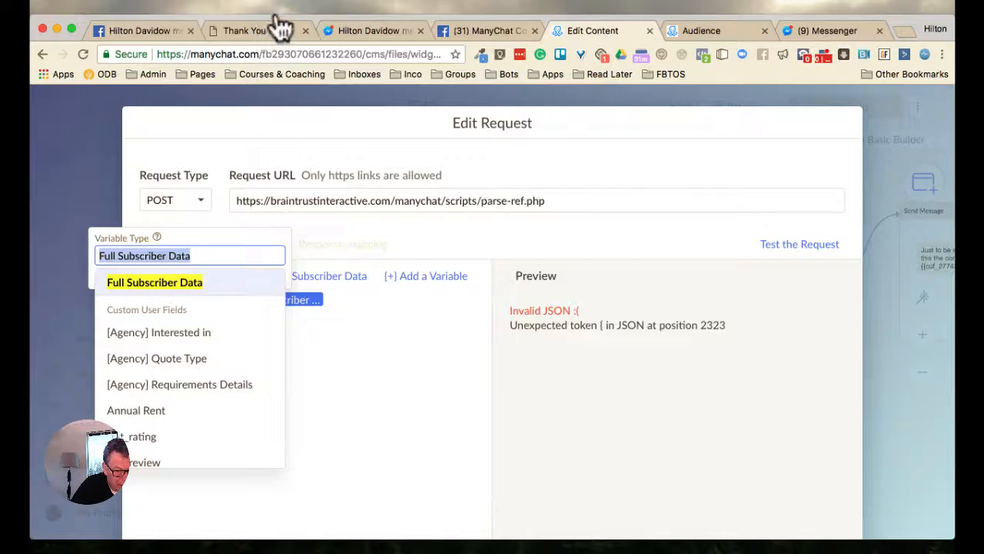
{"action": "key", "text": "Escape"}
{"action": "left_click", "coordinate": [335, 362]}
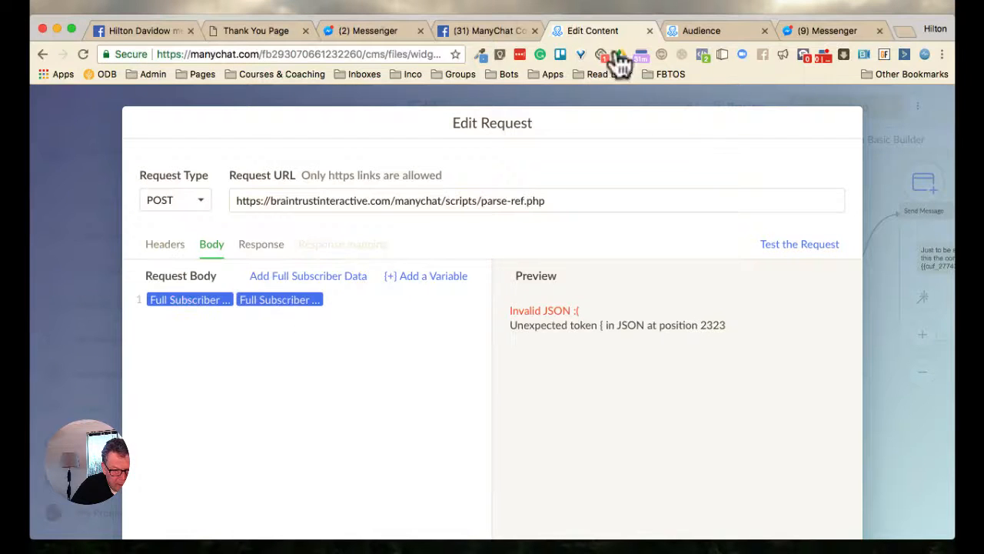
{"action": "left_click", "coordinate": [279, 300]}
{"action": "key", "text": "Escape"}
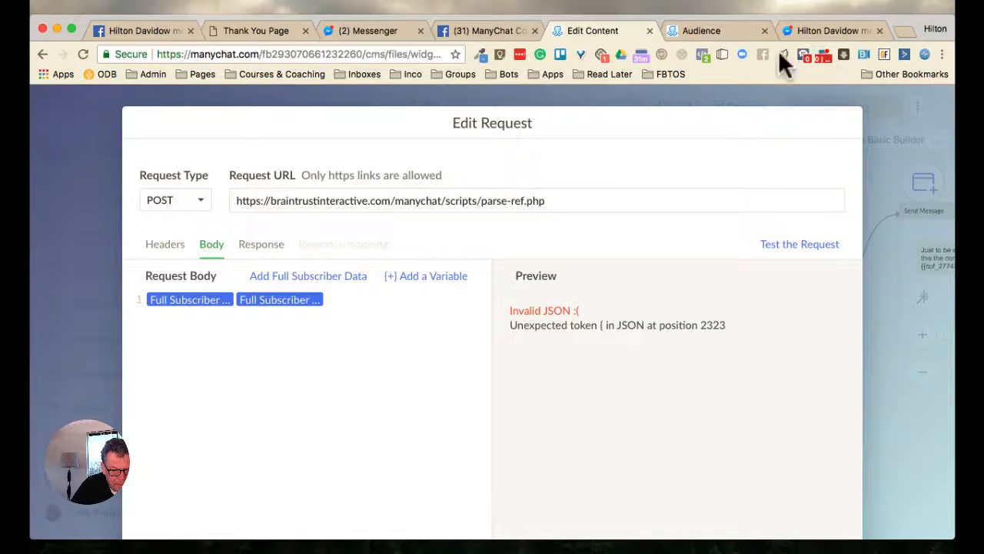
{"action": "key", "text": "BackSpace"}
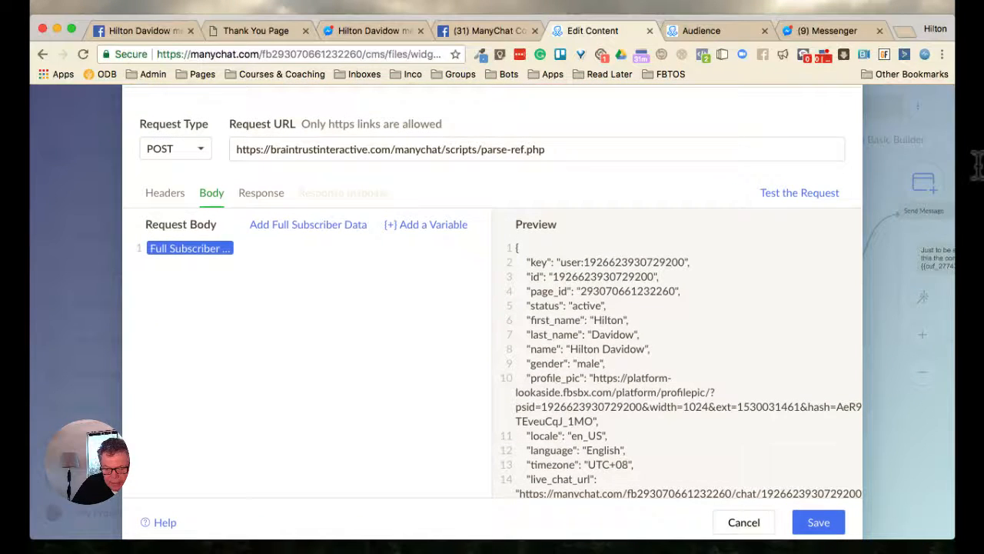
Test the POST request to parse-ref.php and save the dynamic content request
{"action": "triple_click", "coordinate": [372, 124]}
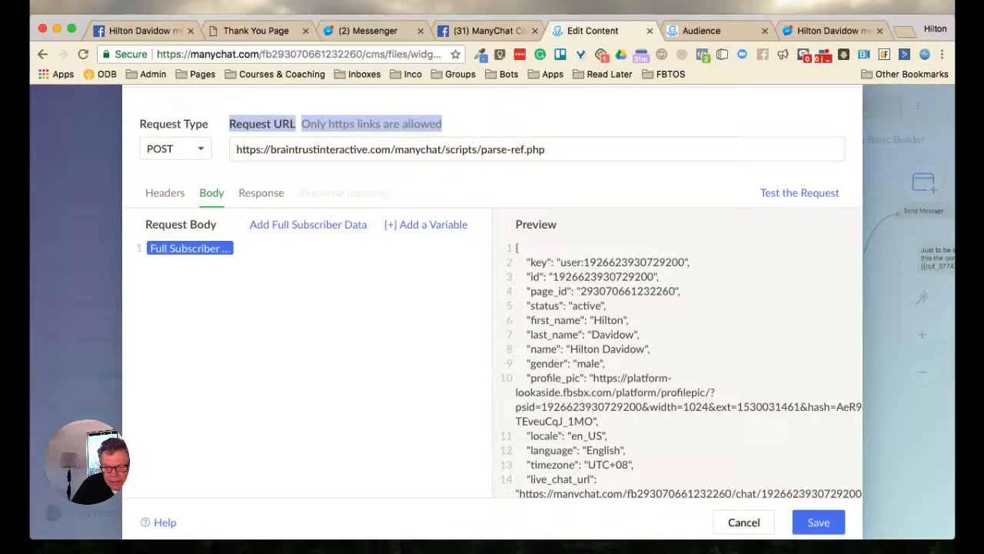
{"action": "left_click", "coordinate": [799, 193]}
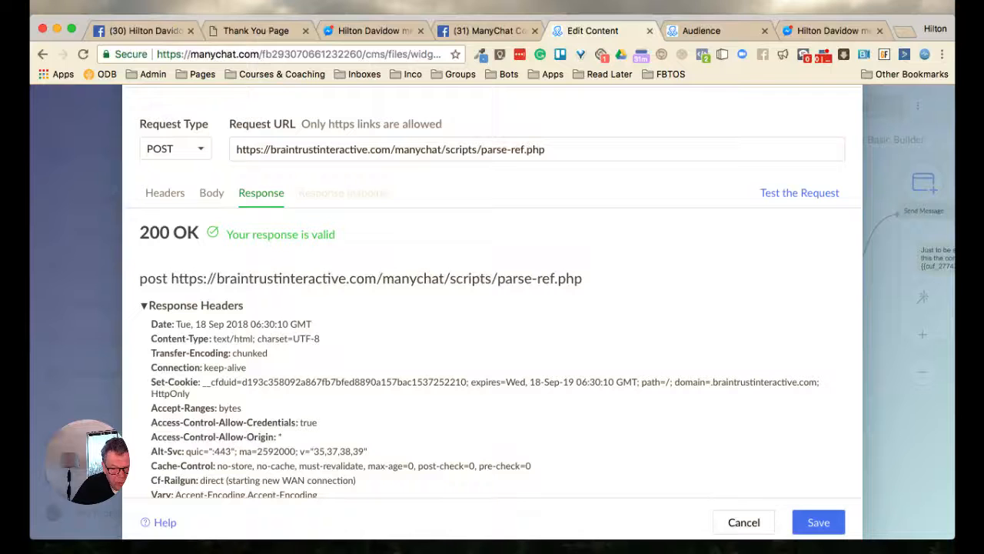
{"action": "left_click", "coordinate": [818, 522]}
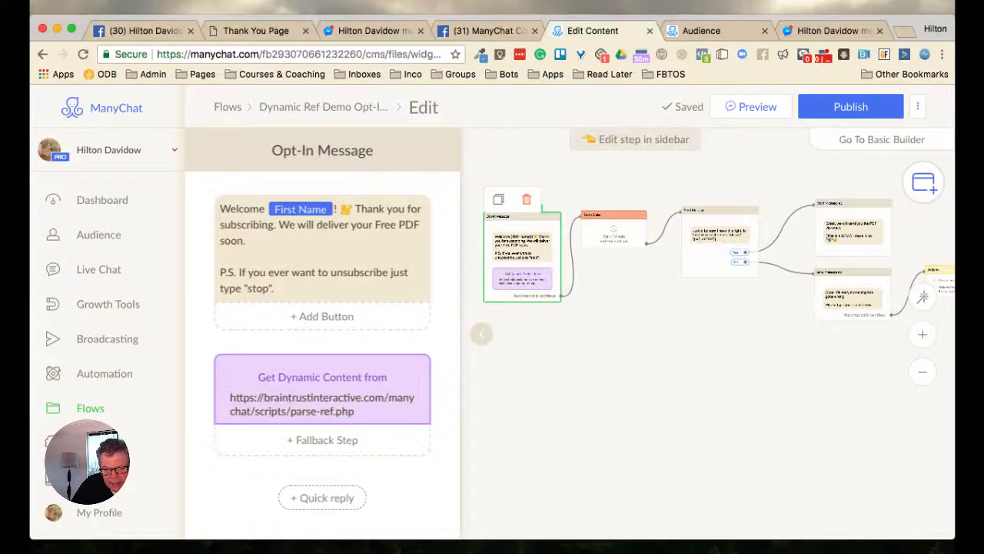
Examine the flow's Smart Delay, the email confirmation message and the messages following its Yes and No replies
{"action": "left_click_drag", "start_coordinate": [677, 361], "coordinate": [609, 381]}
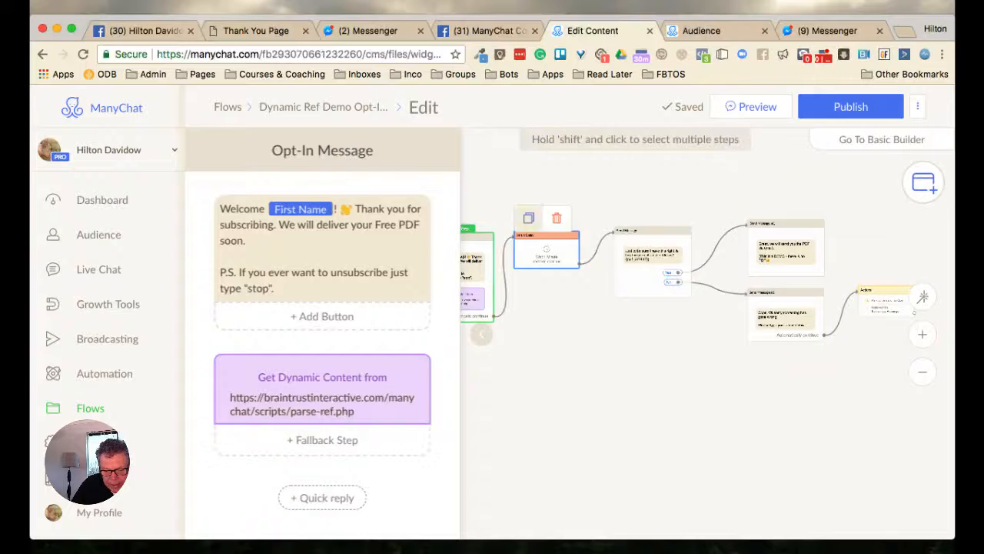
{"action": "left_click_drag", "start_coordinate": [581, 215], "coordinate": [616, 218]}
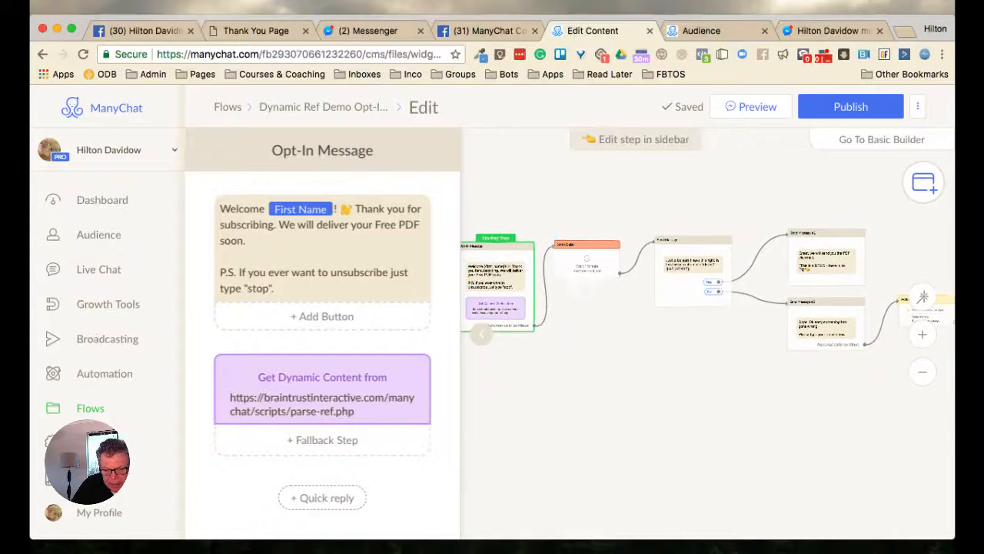
{"action": "scroll", "coordinate": [614, 219], "scroll_direction": "up", "scroll_amount": 5}
{"action": "scroll", "coordinate": [615, 219], "scroll_direction": "down", "scroll_amount": 3}
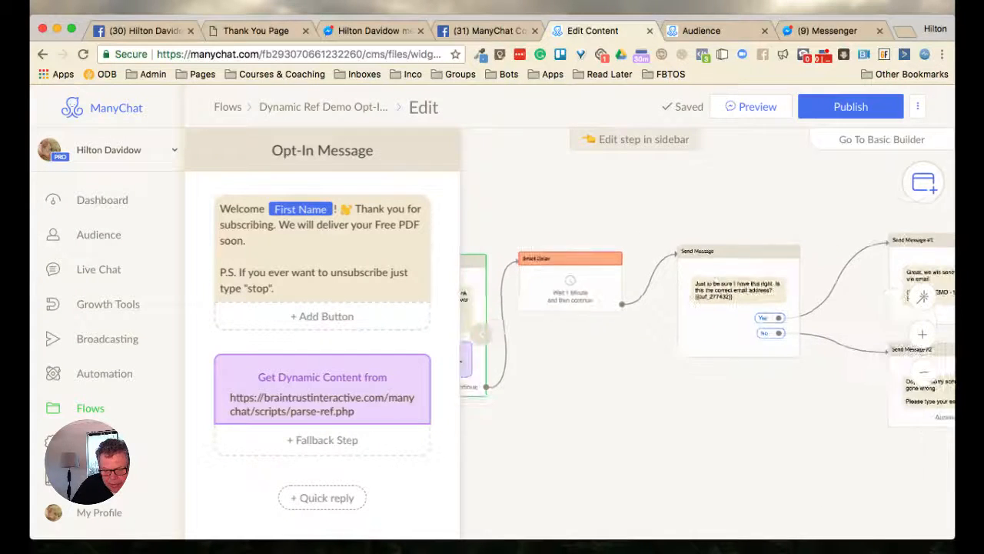
{"action": "left_click_drag", "start_coordinate": [615, 219], "coordinate": [518, 219]}
{"action": "left_click_drag", "start_coordinate": [937, 202], "coordinate": [813, 198]}
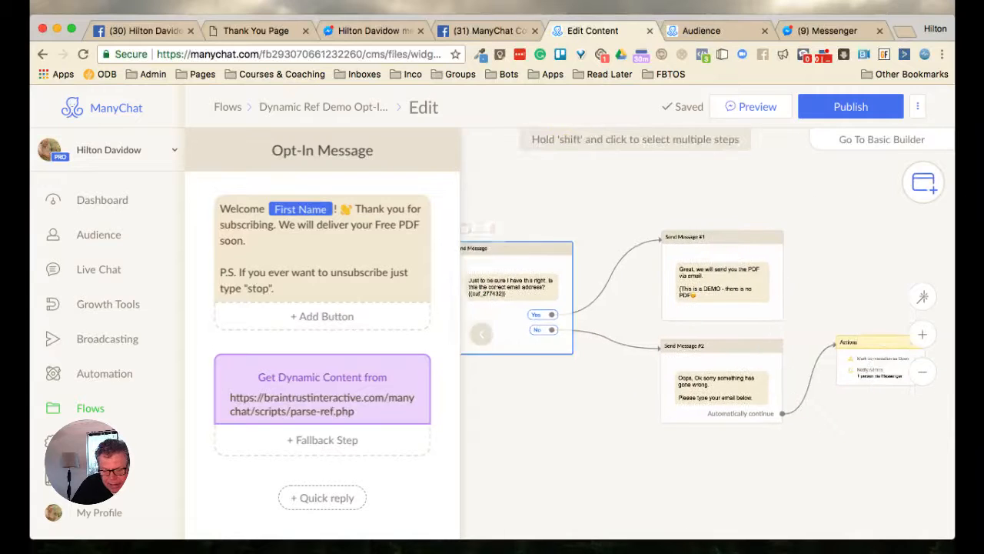
{"action": "scroll", "coordinate": [535, 298], "scroll_direction": "up", "scroll_amount": 3}
{"action": "scroll", "coordinate": [536, 299], "scroll_direction": "up", "scroll_amount": 2}
{"action": "left_click", "coordinate": [482, 334]}
{"action": "scroll", "coordinate": [487, 312], "scroll_direction": "up", "scroll_amount": 3}
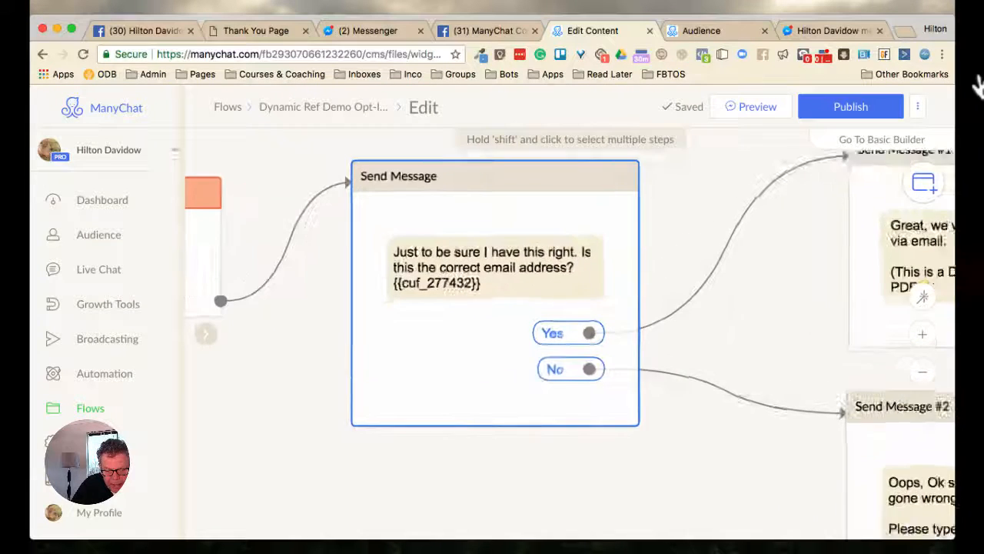
Move the email confirmation message step closer to the Smart Delay on the flow canvas
{"action": "left_click_drag", "start_coordinate": [487, 312], "coordinate": [410, 305]}
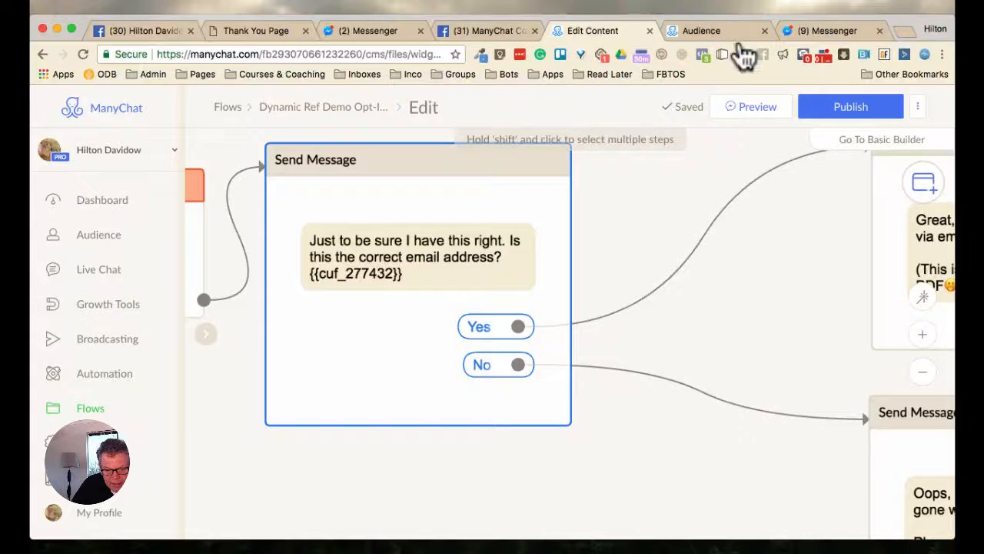
{"action": "scroll", "coordinate": [785, 116], "scroll_direction": "down", "scroll_amount": 1}
{"action": "left_click_drag", "start_coordinate": [393, 333], "coordinate": [319, 316]}
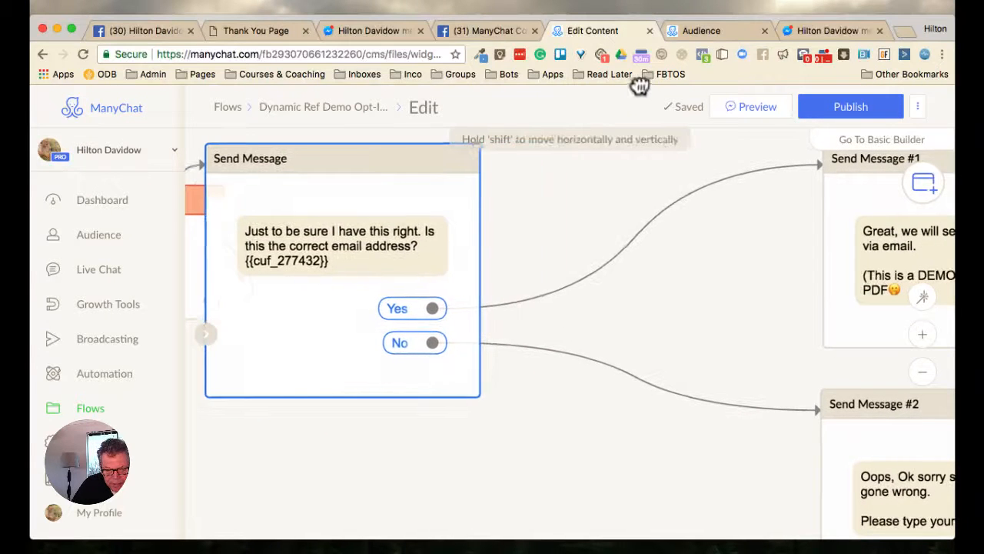
{"action": "left_click", "coordinate": [922, 371]}
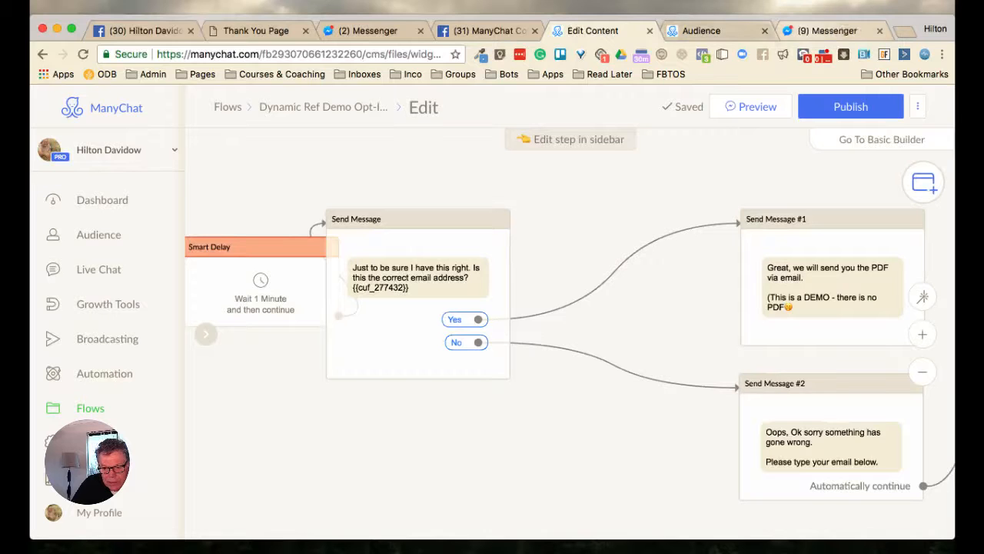
Switch to the Messenger conversation with the Facebook page
{"action": "left_click", "coordinate": [830, 31]}
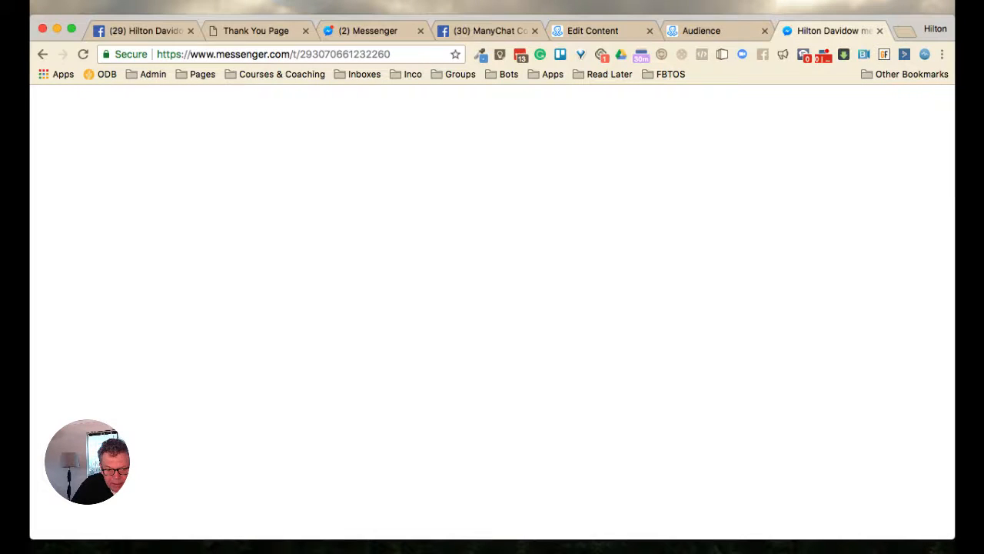